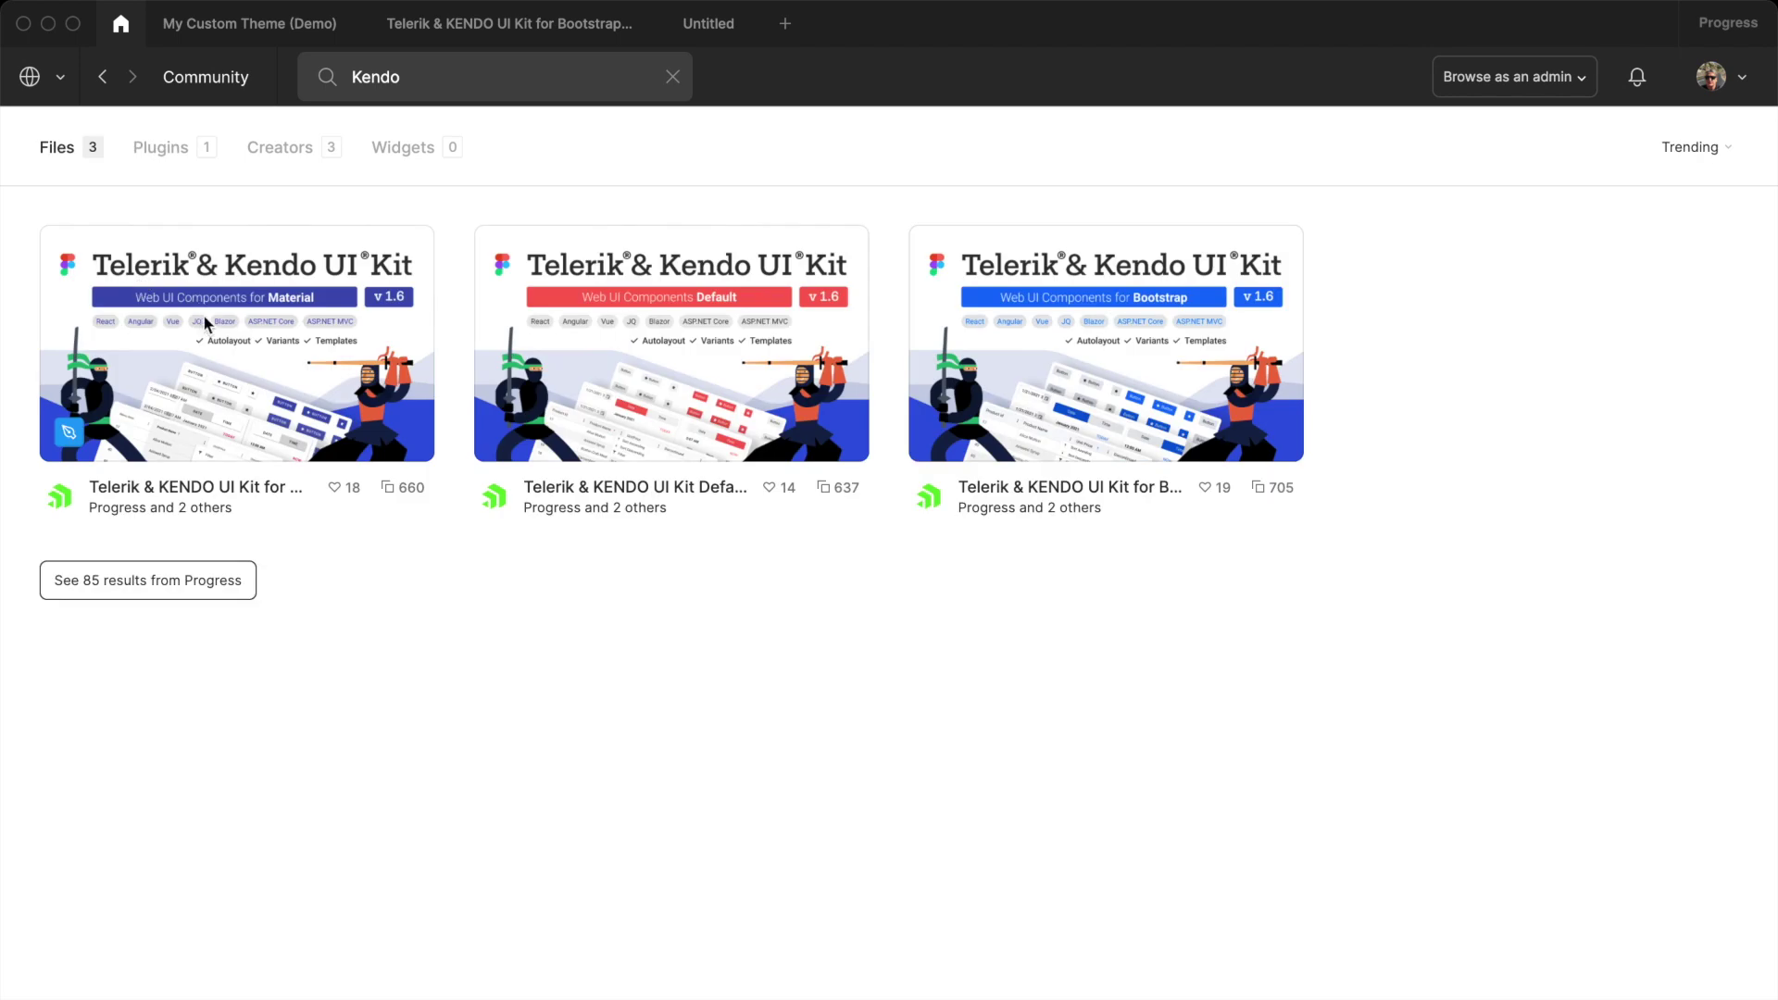
- Switch to the My Custom Theme (Demo) file and inspect the $primary color style on the Styles page
left_click(277, 28)
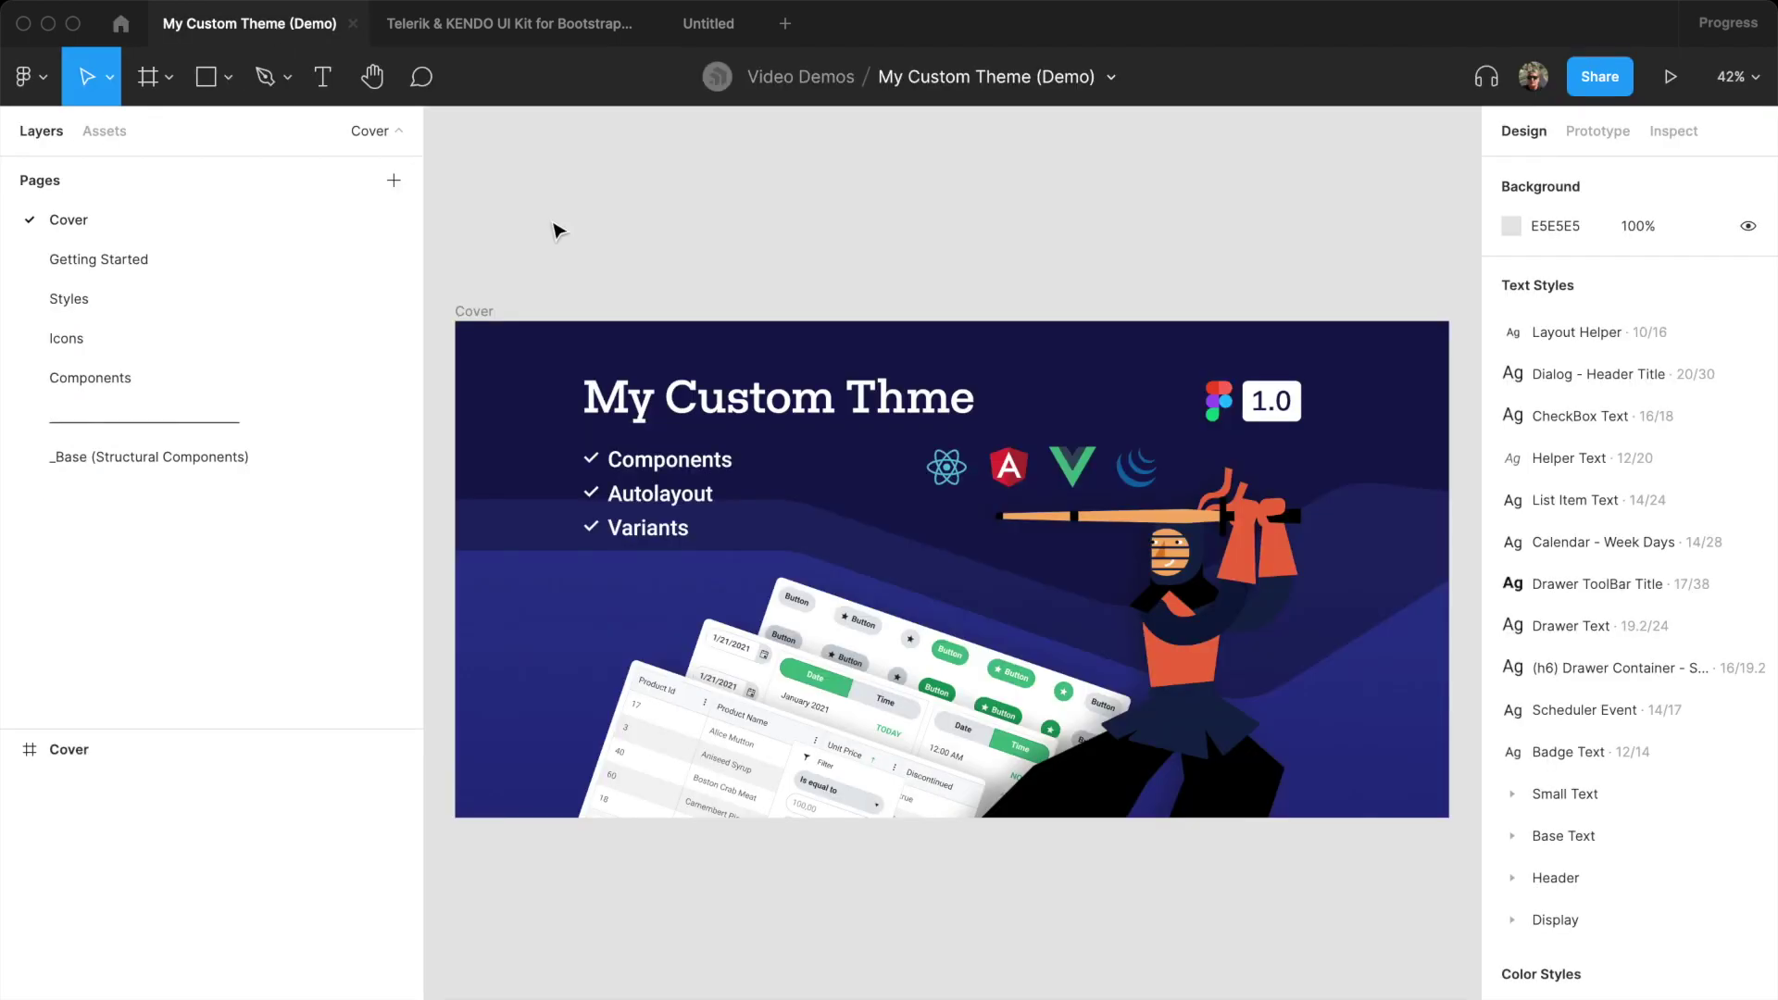
left_click(476, 310)
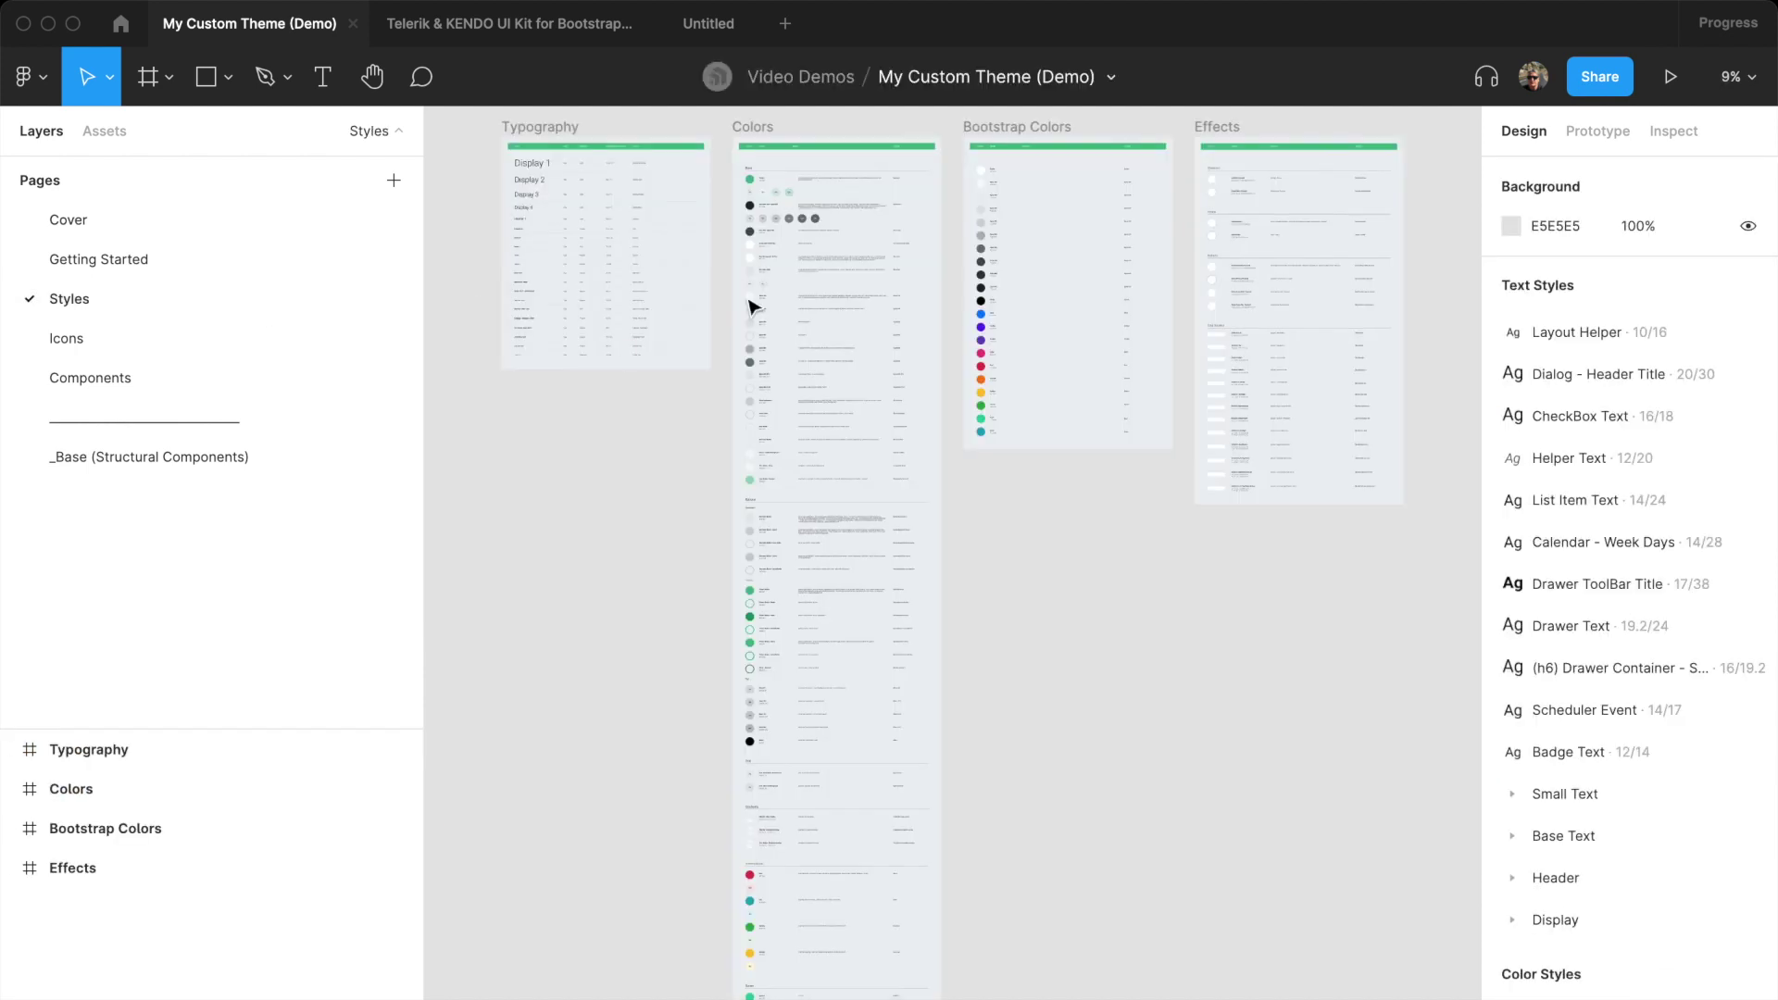
key("z")
left_click_drag(706, 147, 941, 302)
scroll(1555, 769, "down", 5)
left_click(1755, 703)
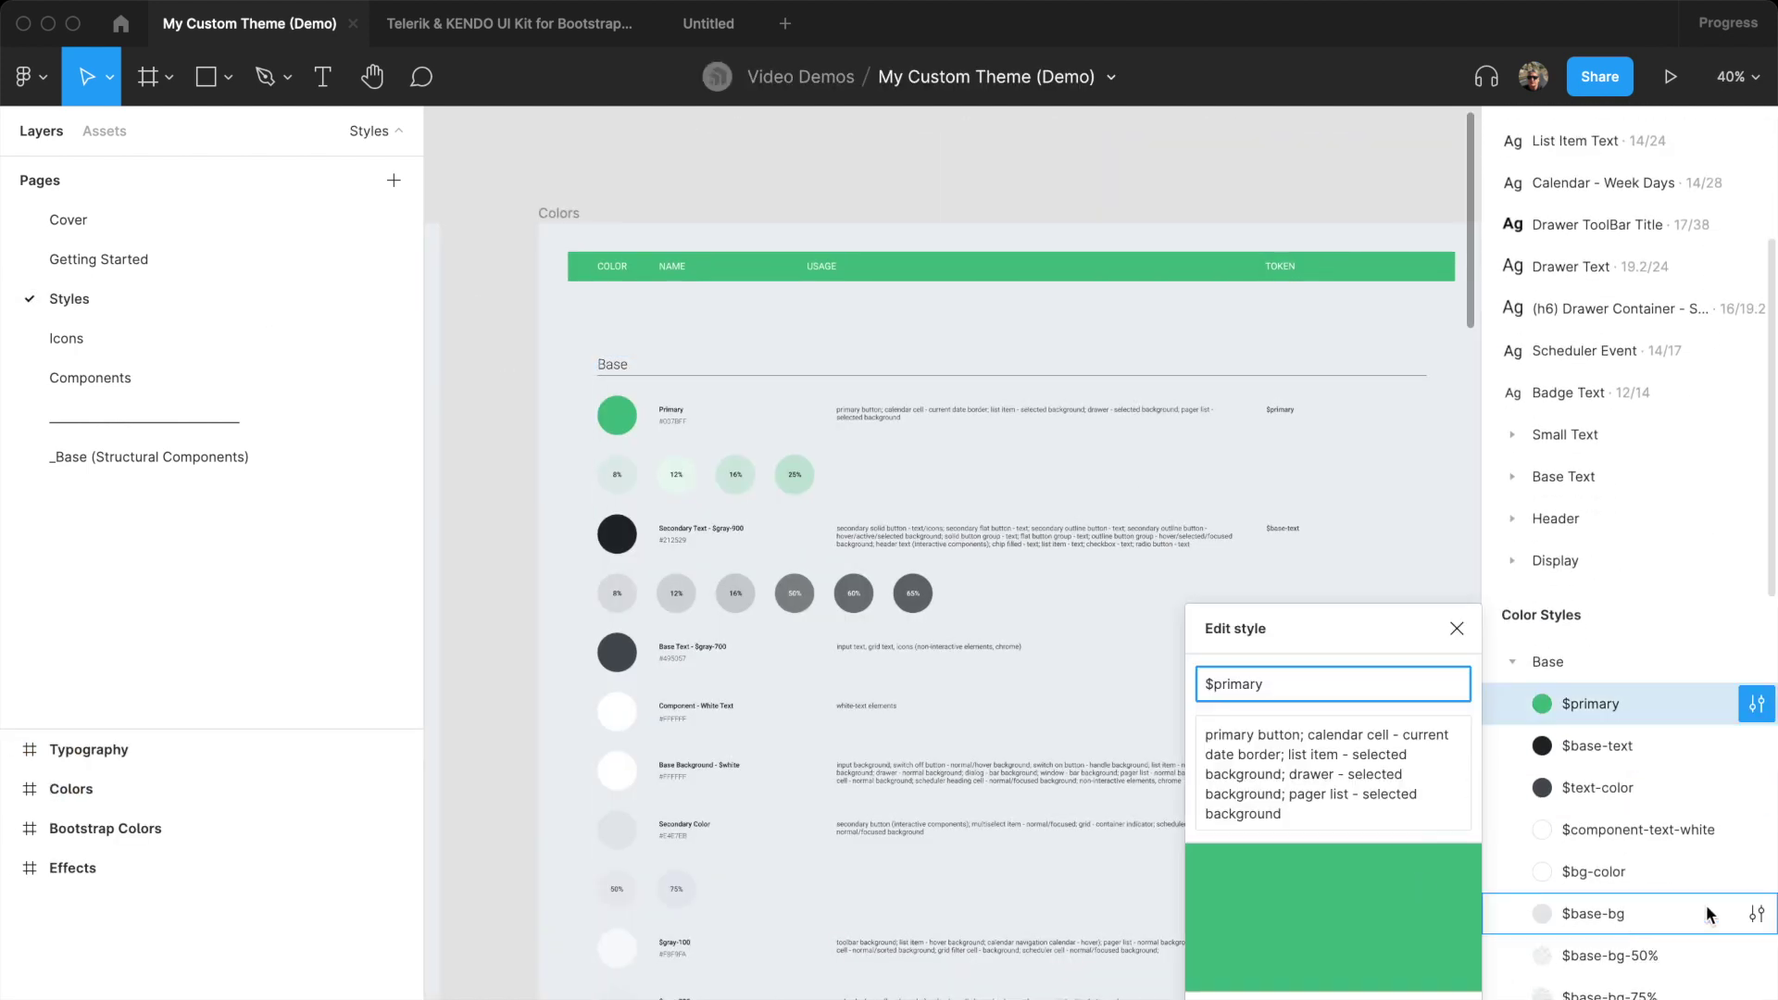
- Examine the corner radius settings of the _Base Button and _Base Numeric components on the _Base (Structural Components) page
left_click(265, 457)
key("z")
left_click_drag(445, 454, 556, 548)
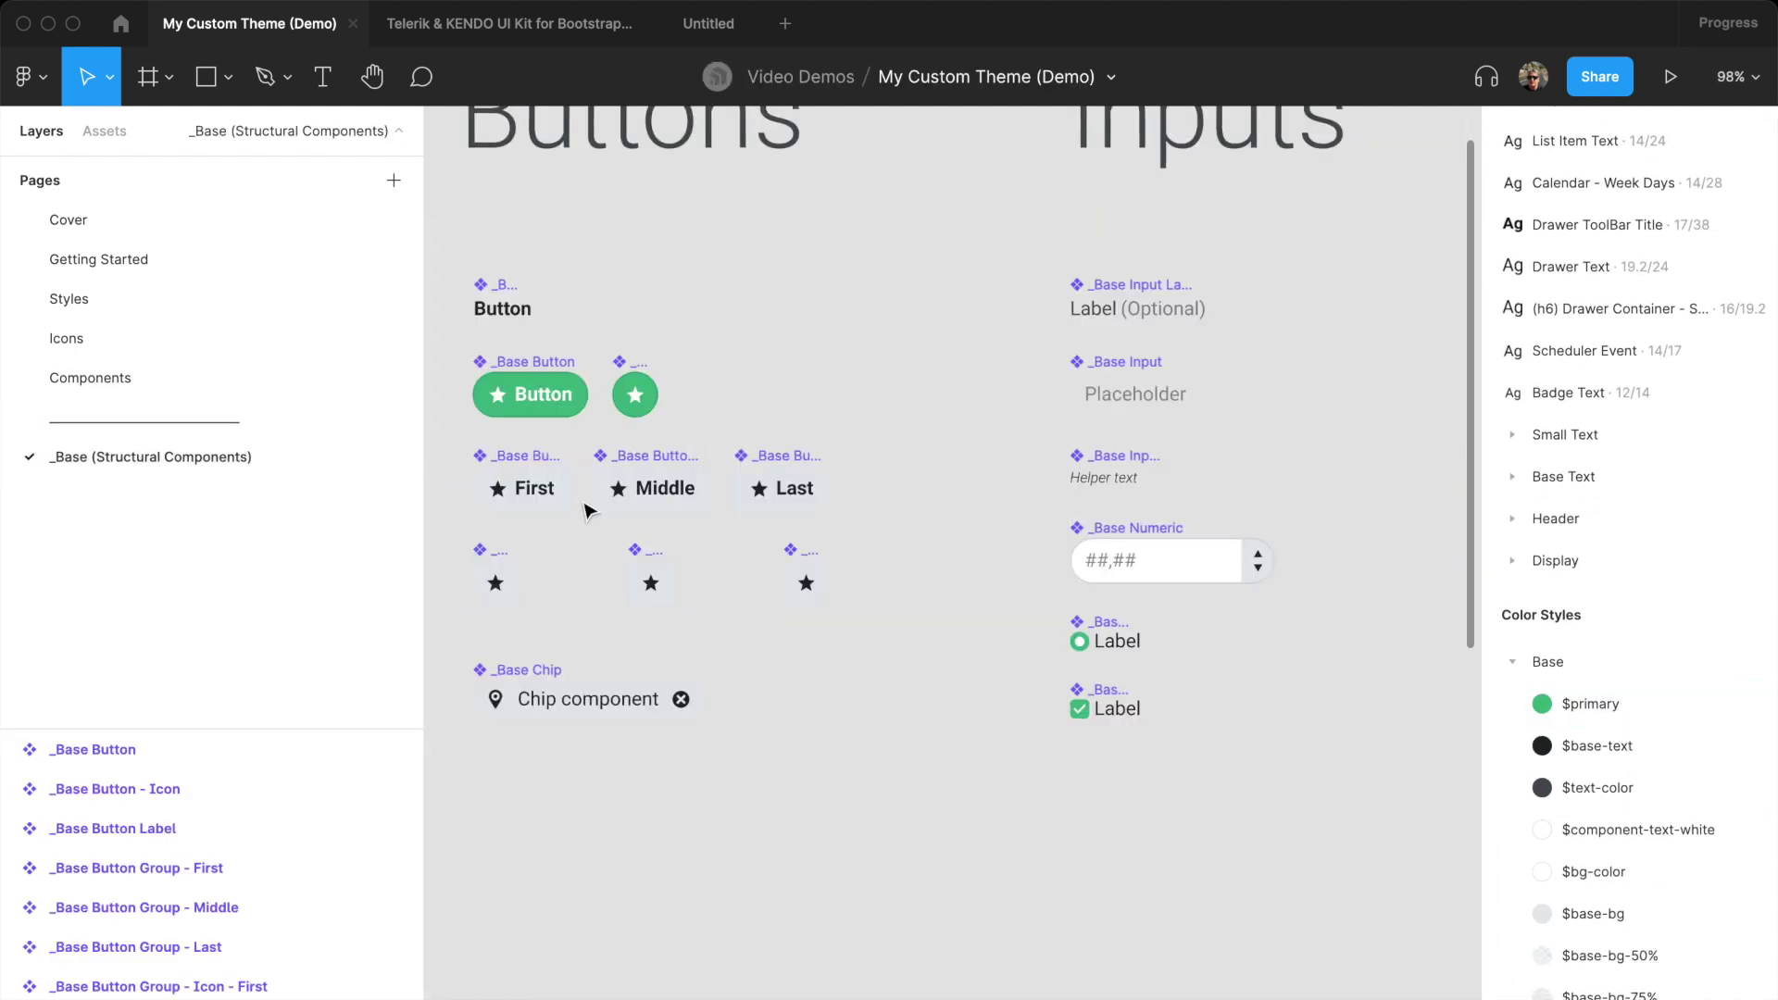
left_click(530, 394)
scroll(1630, 463, "up", 5)
left_click(1663, 298)
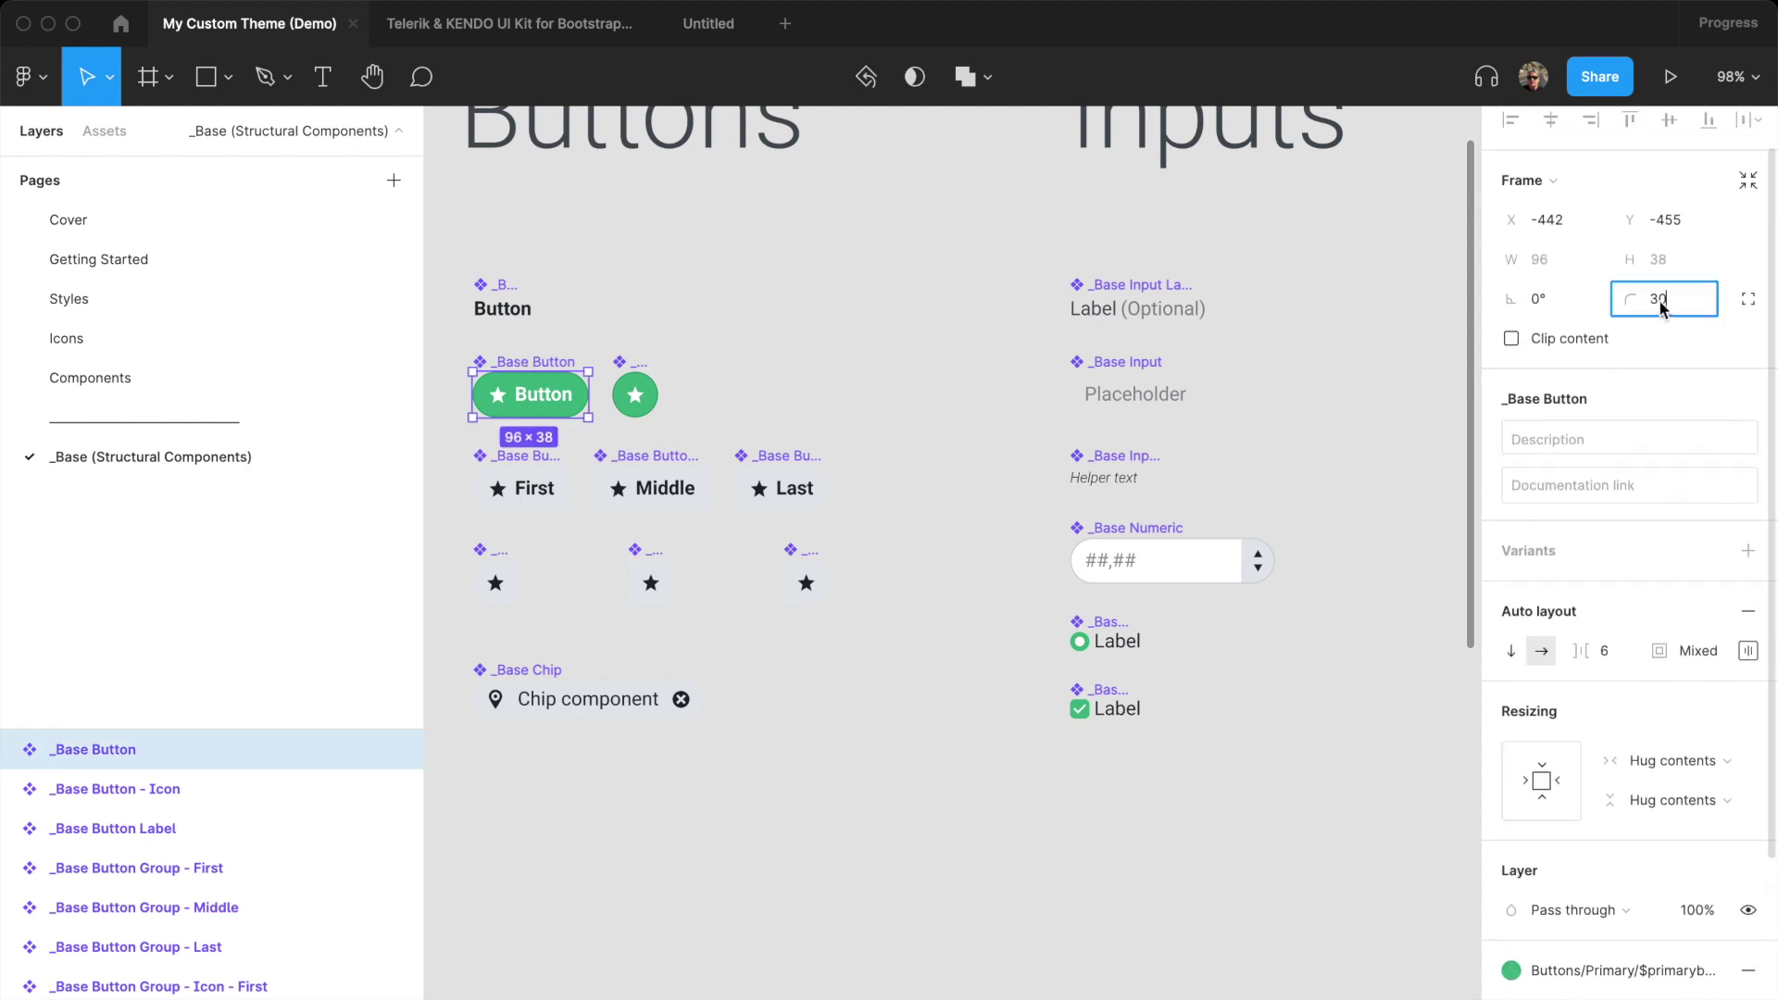
left_click(1744, 655)
left_click(1187, 549)
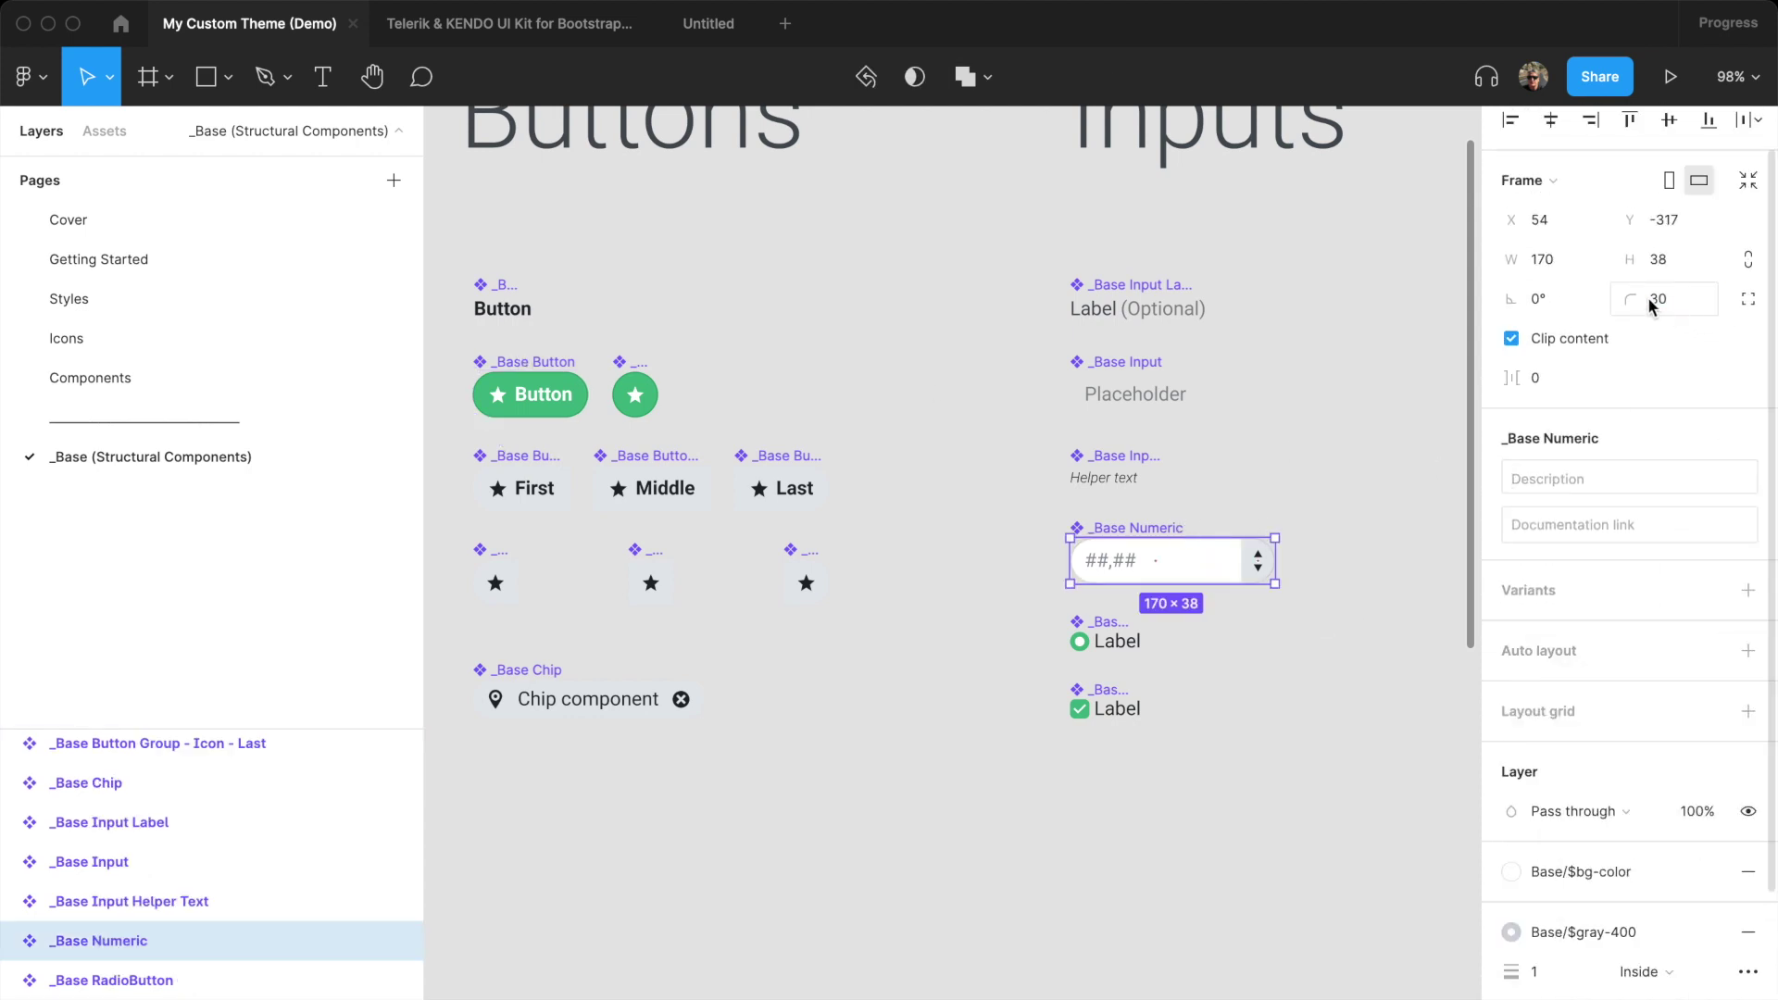
left_click(960, 639)
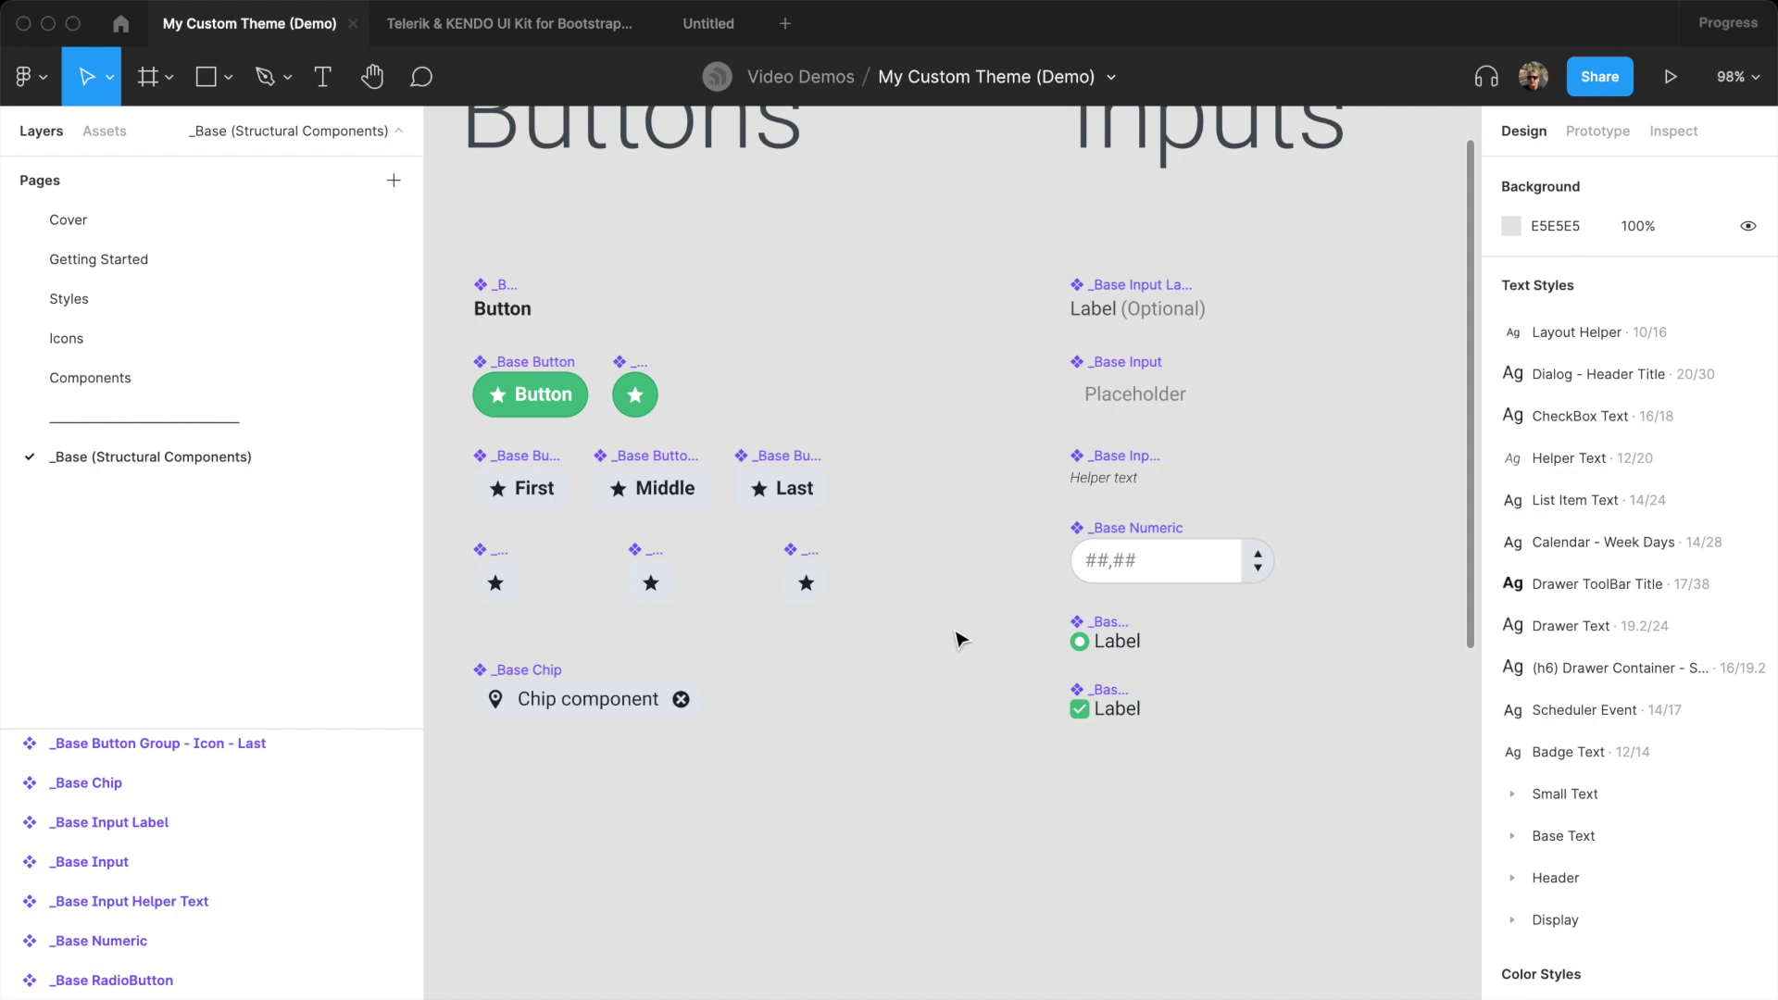
- Switch to the Telerik & KENDO UI Kit for Bootstrap file and add a page named "Clone to my theme"
key("ctrl+Tab")
left_click(393, 182)
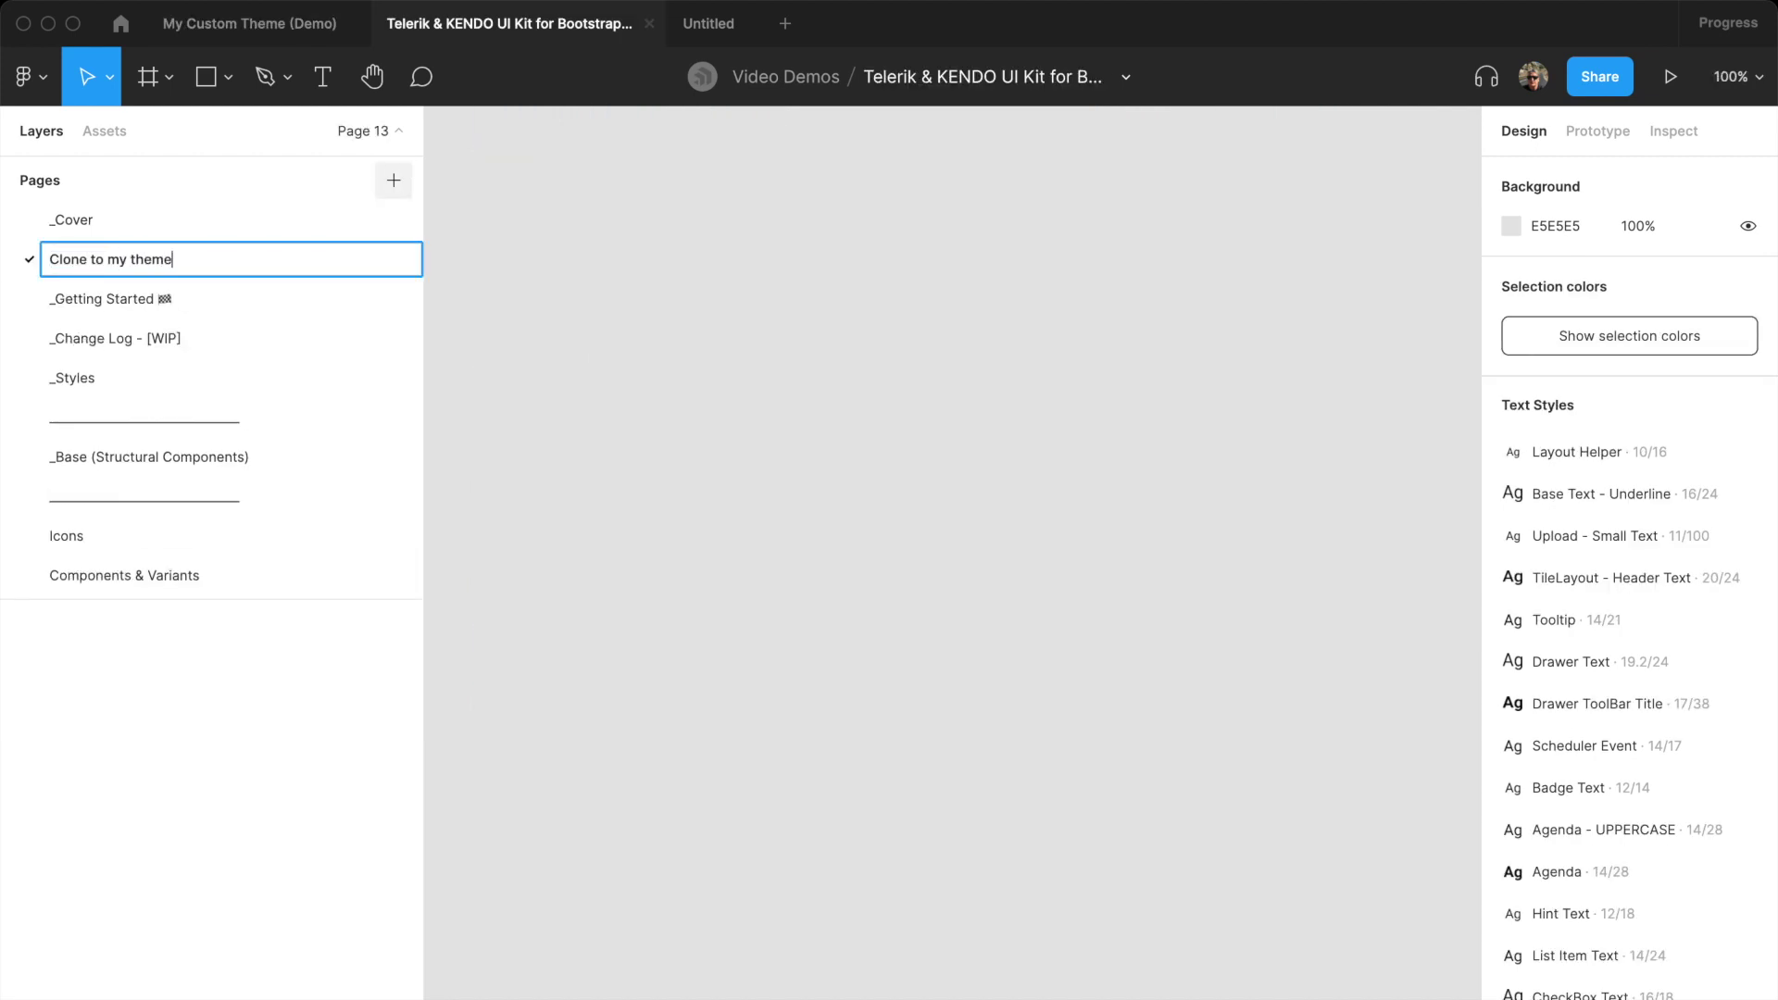
key("Return")
- Move the Card frame from the Components & Variants page to the Clone to my theme page
left_click(176, 575)
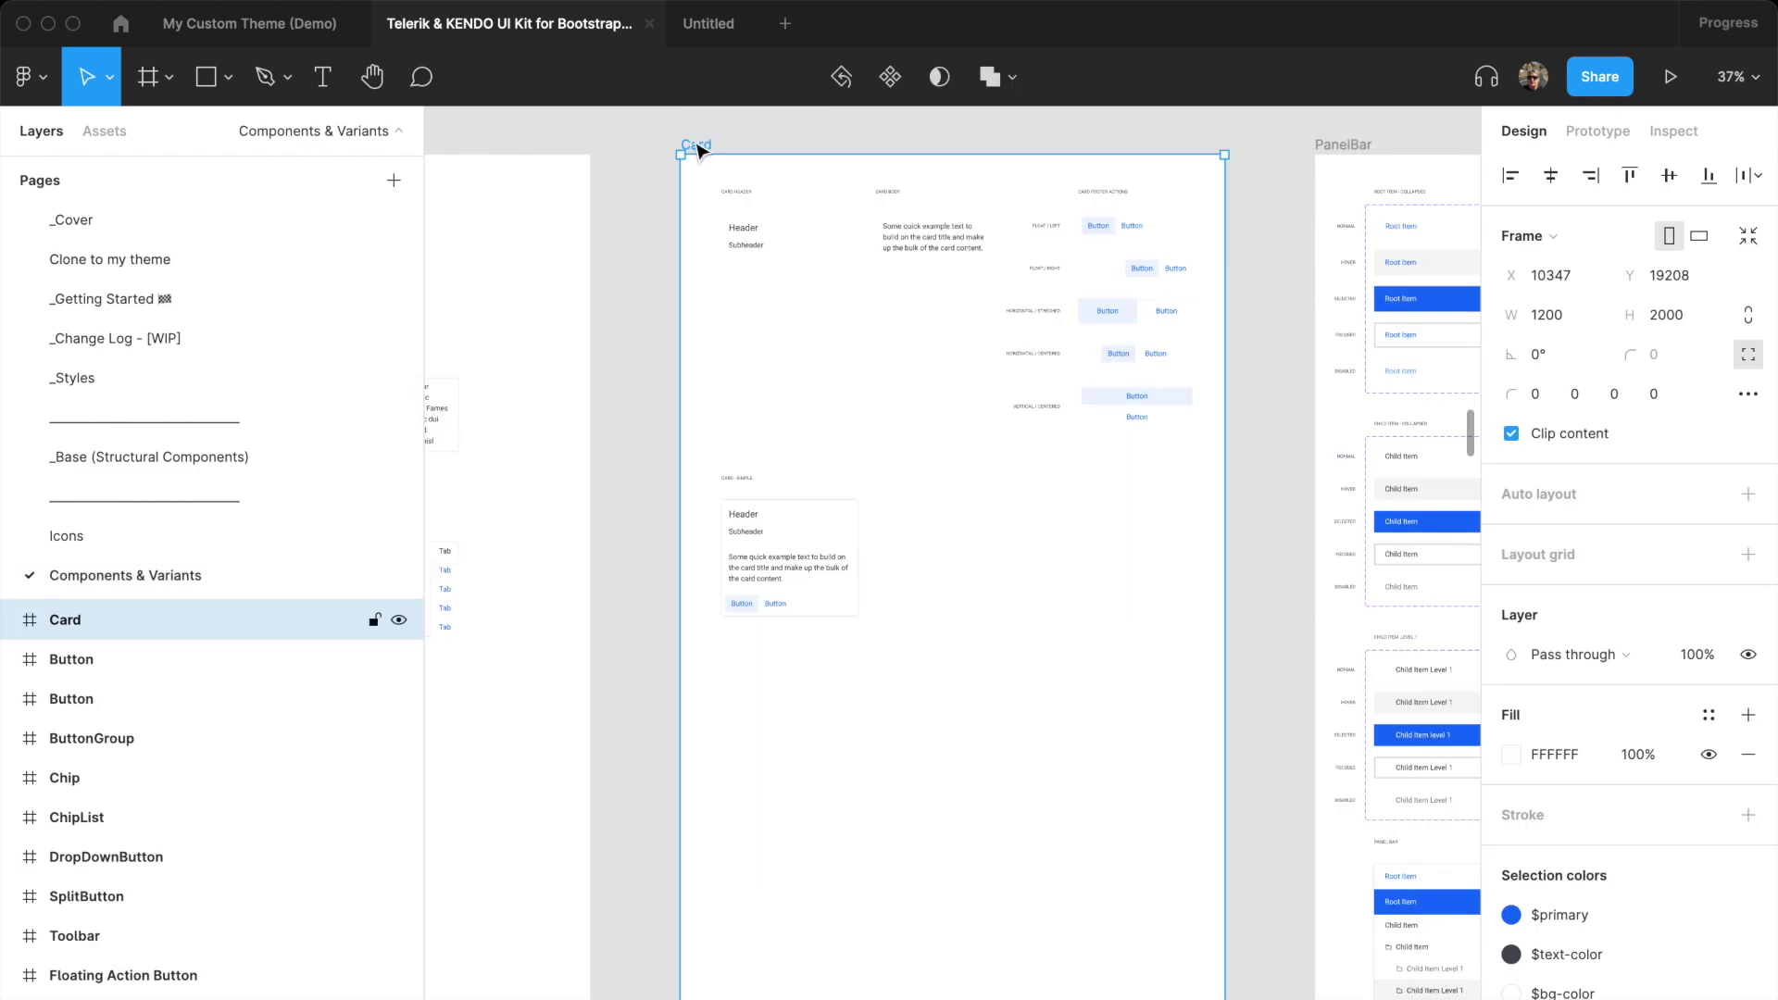
key("ctrl+x")
left_click(205, 263)
key("ctrl+v")
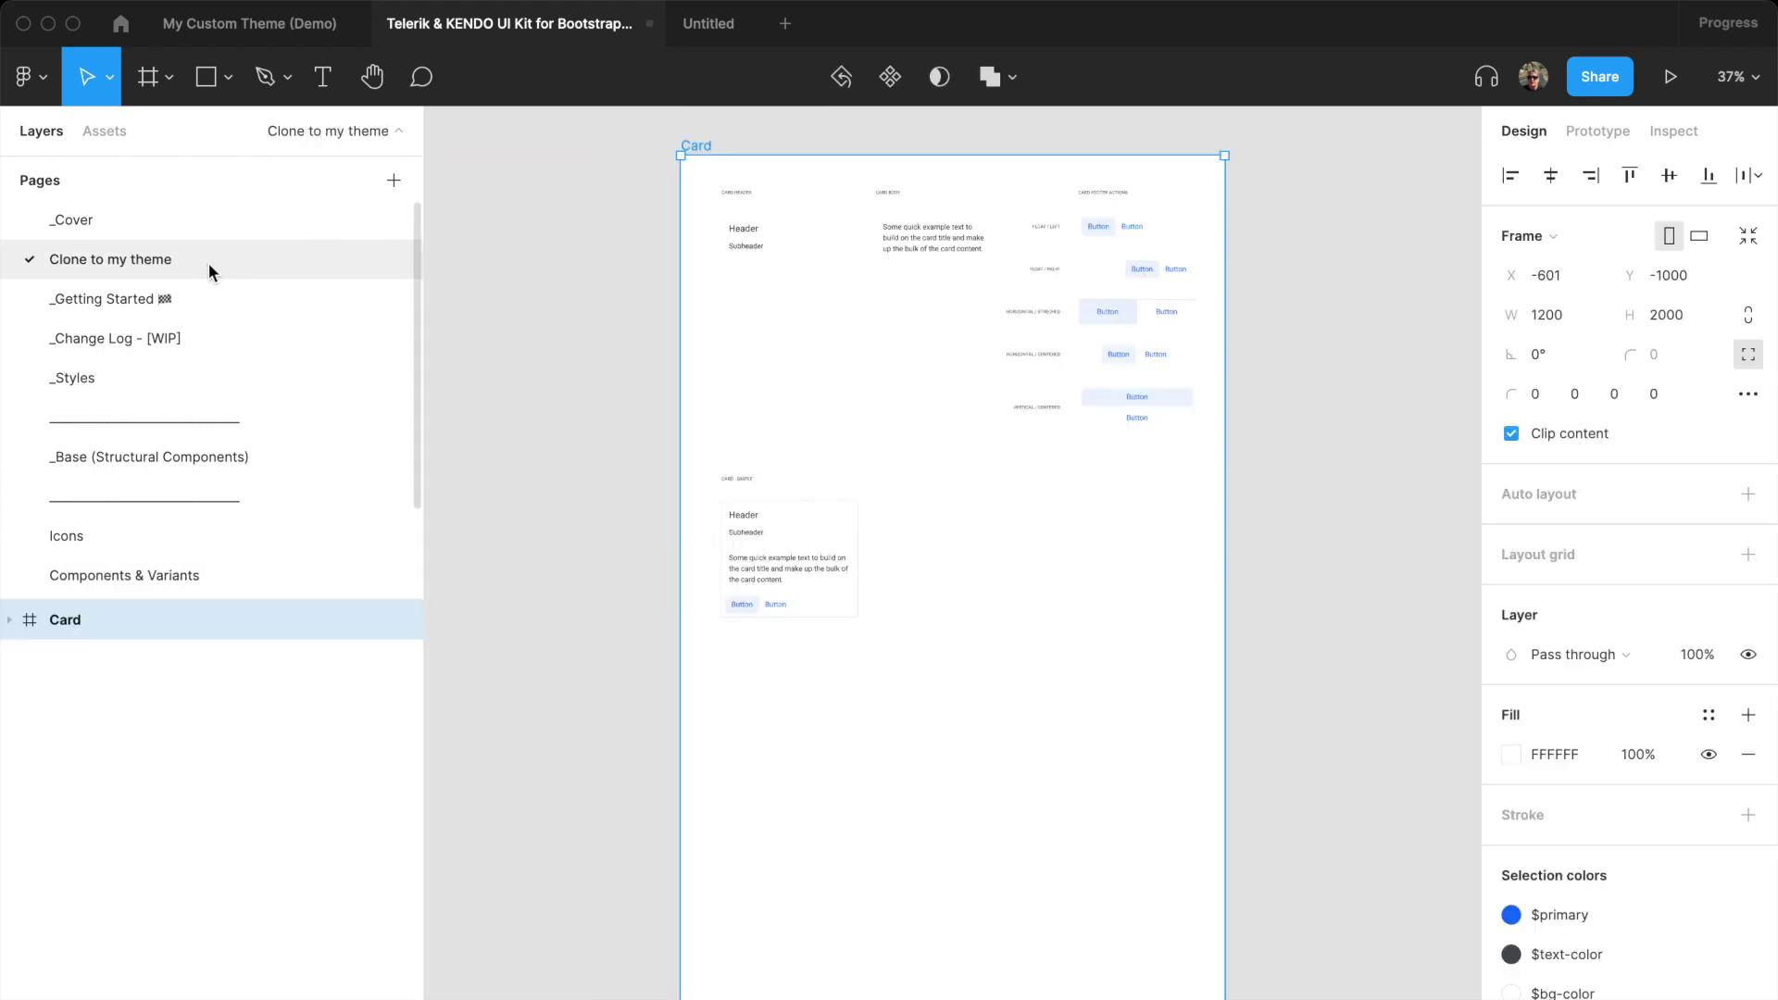
- Go to the main component of the _Base Card Body instance nested in Card / Body
left_click(782, 245)
left_click(933, 238, "shift")
left_click(1137, 226, "shift")
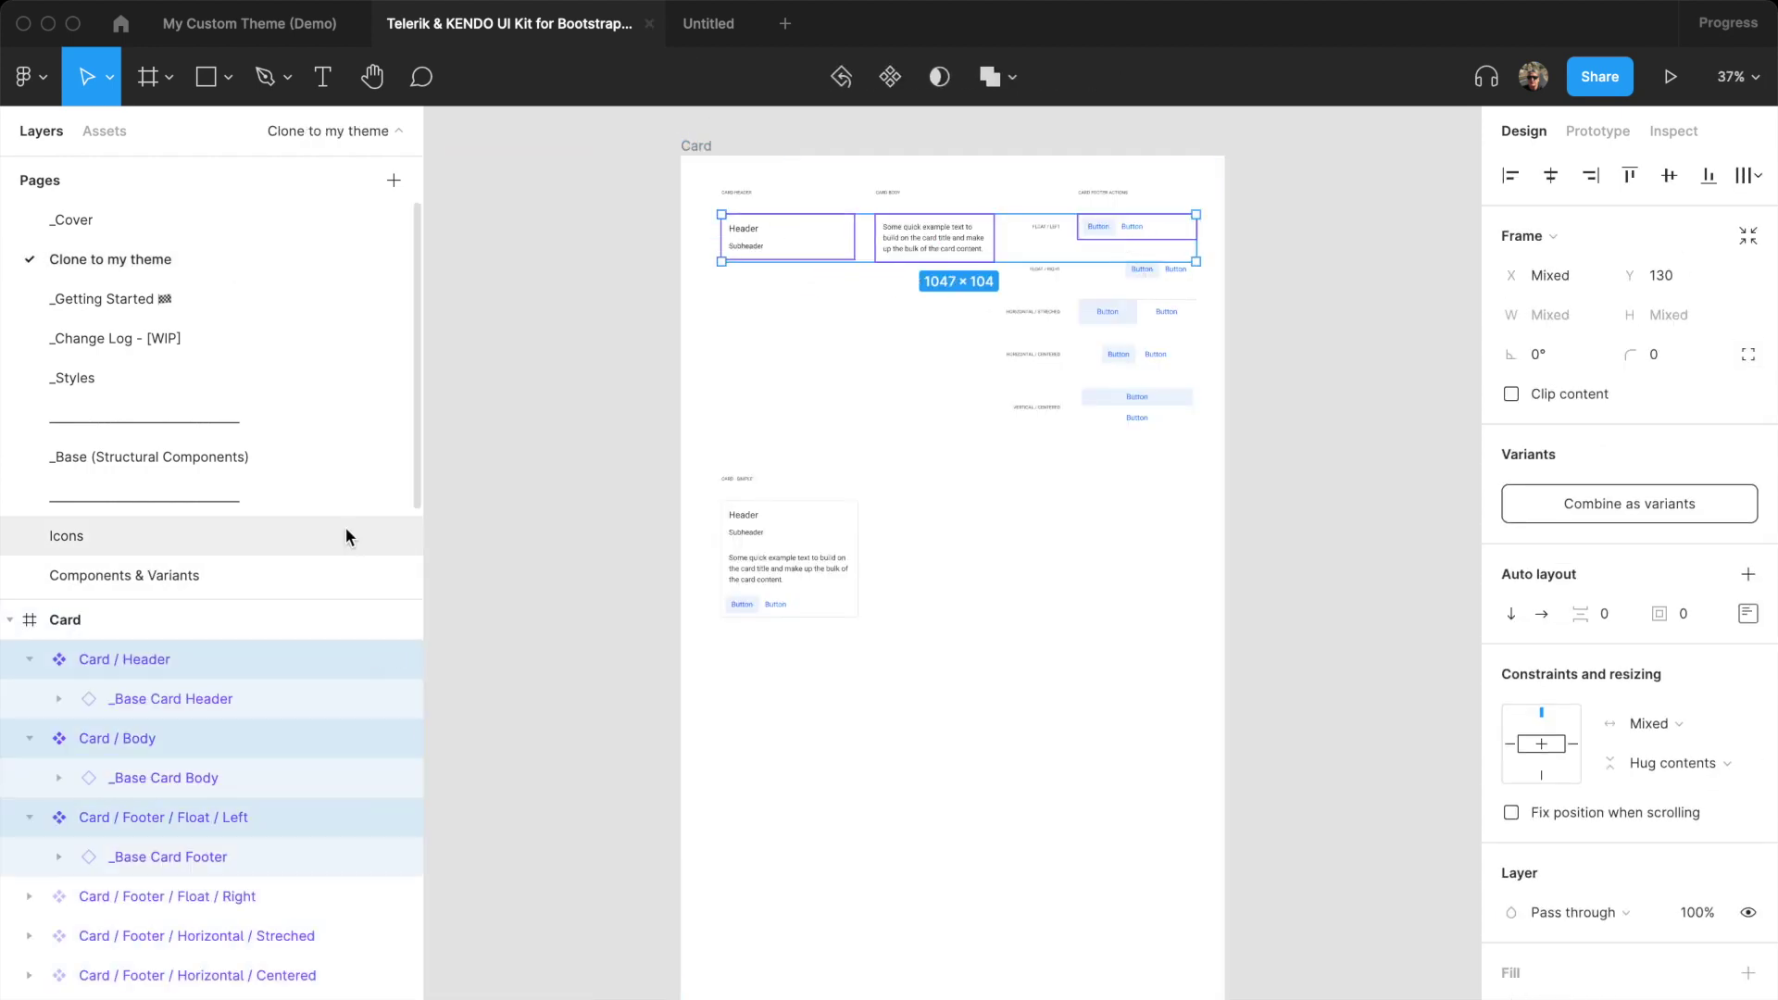
left_click(152, 787)
left_click(1709, 450)
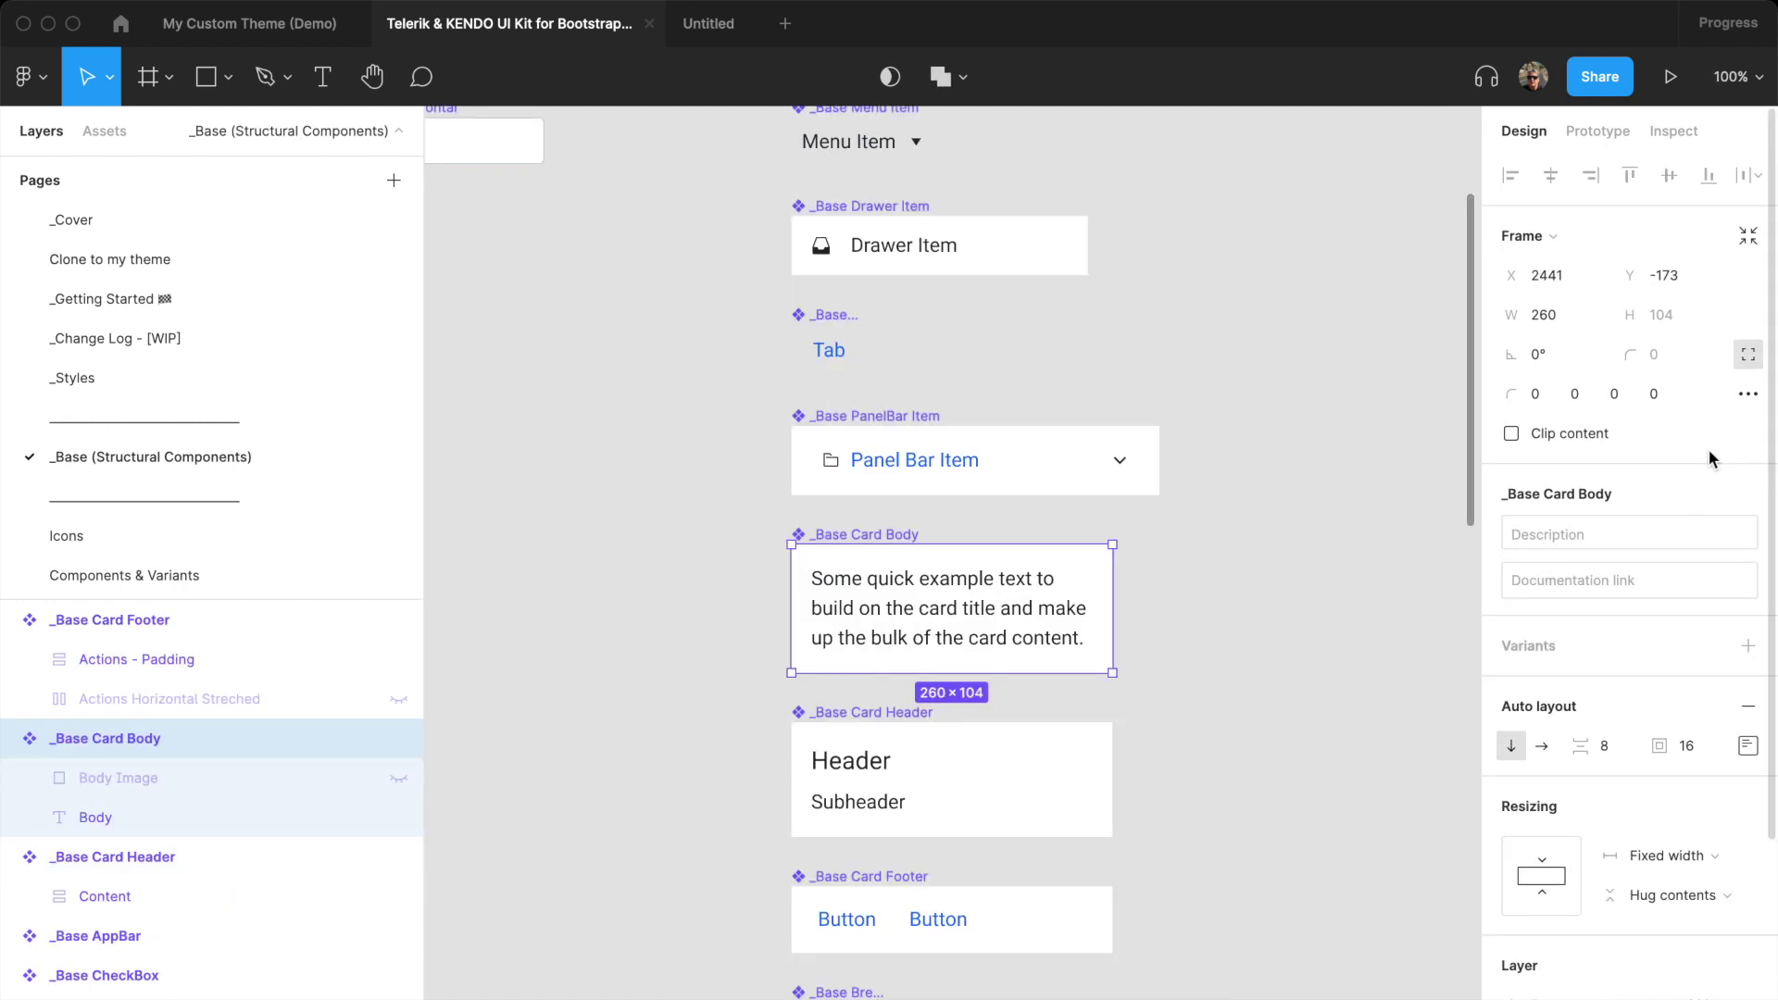
- Move the _Base Card Body, _Base Card Header and _Base Card Footer components to the Clone to my theme page, beside the Card frame
left_click(852, 481)
left_click(833, 648)
left_click(842, 824, "shift")
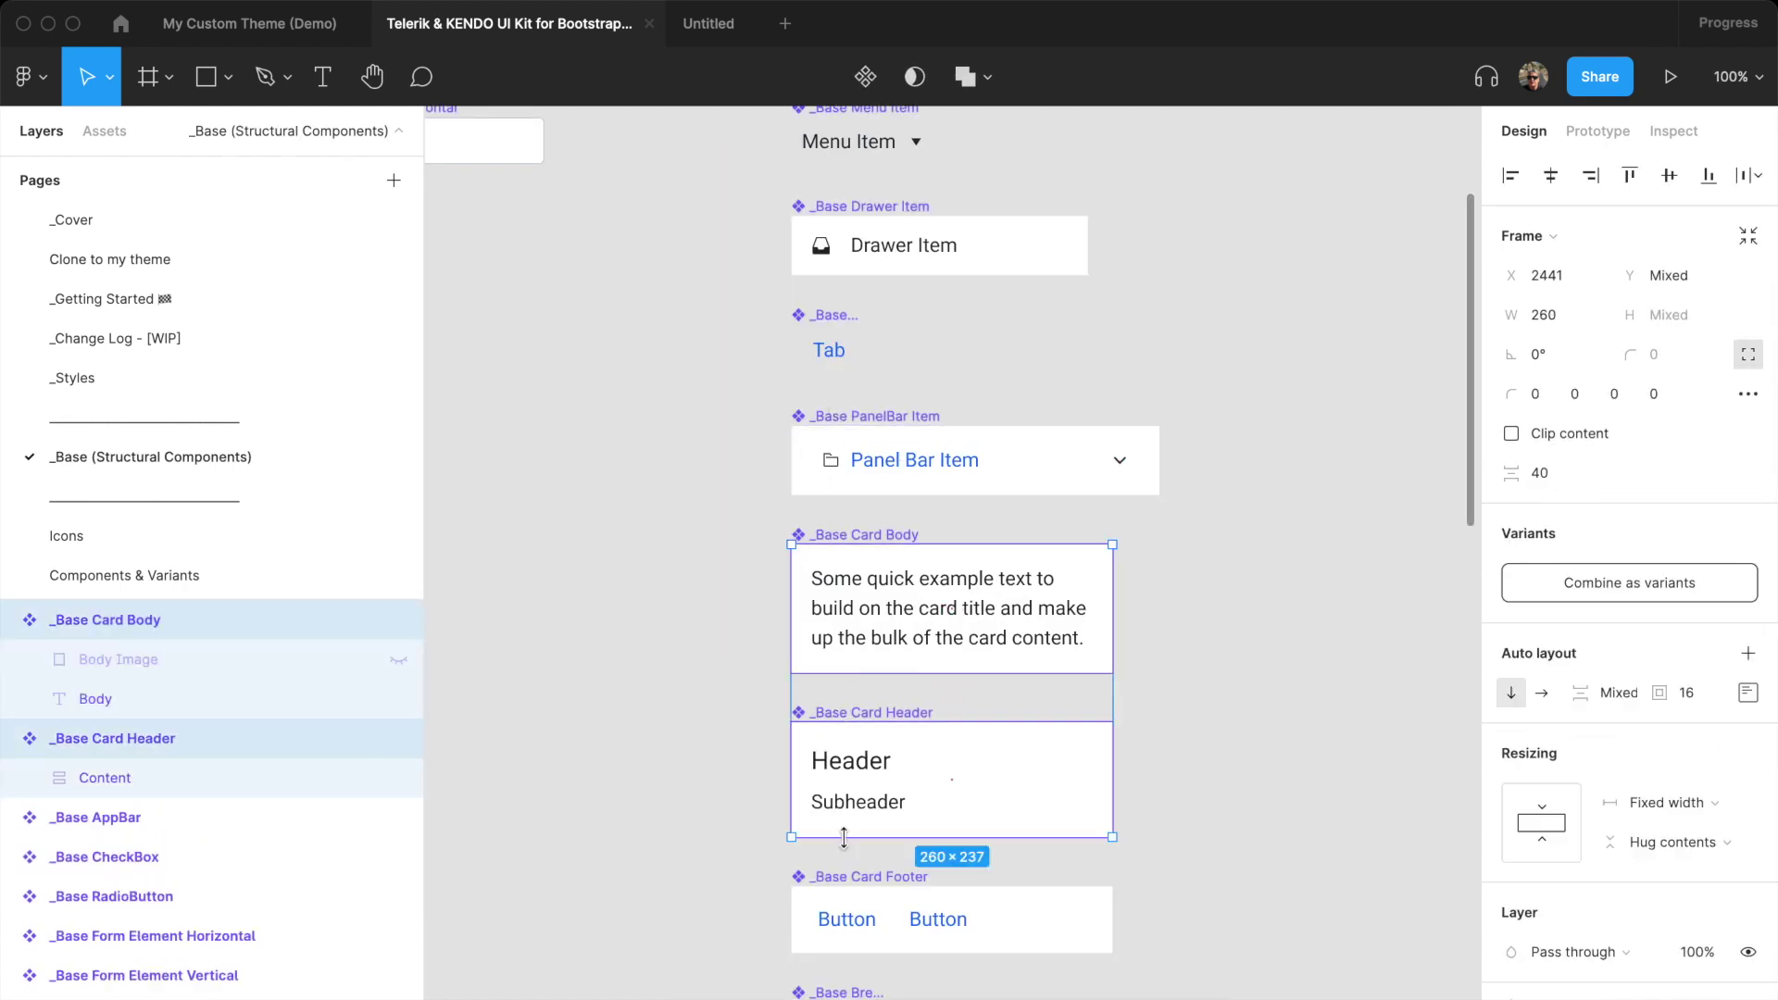
left_click(842, 917, "shift")
left_click_drag(734, 516, 1202, 961)
left_click(1203, 960)
left_click(158, 260)
right_click(461, 148)
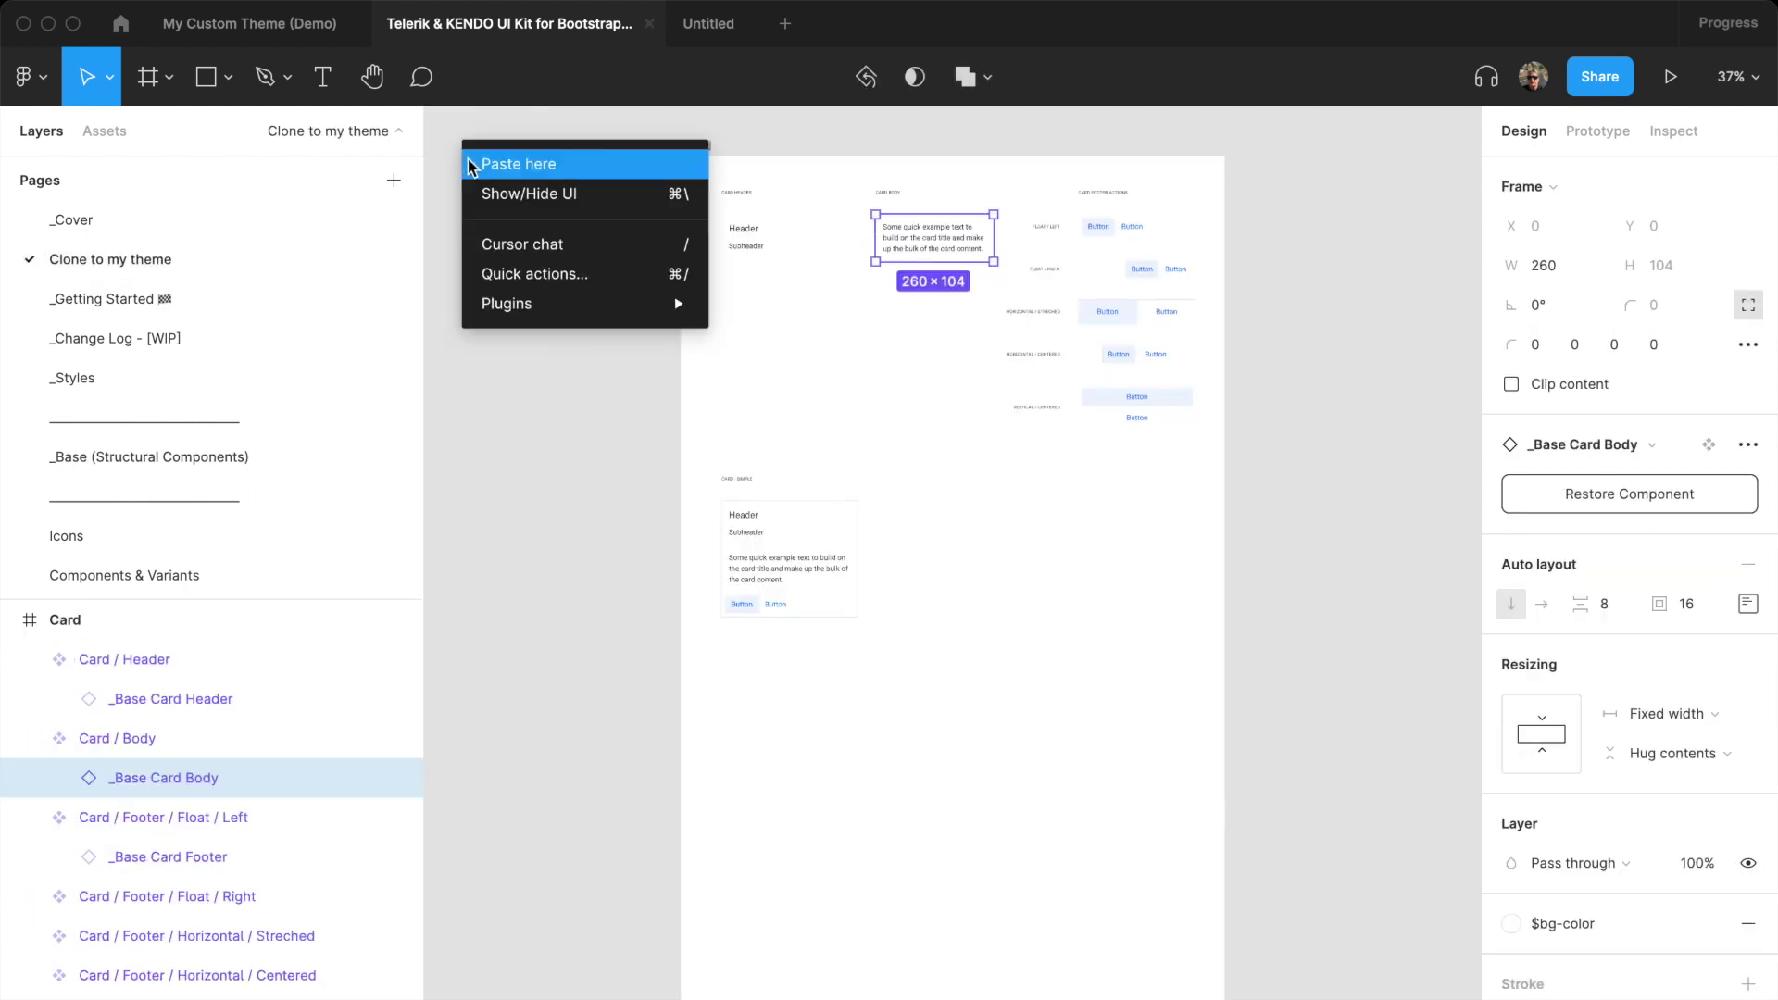
left_click(486, 163)
left_click_drag(550, 181, 611, 191)
- Copy the Card frame together with the three base card components
left_click_drag(453, 139, 1454, 995)
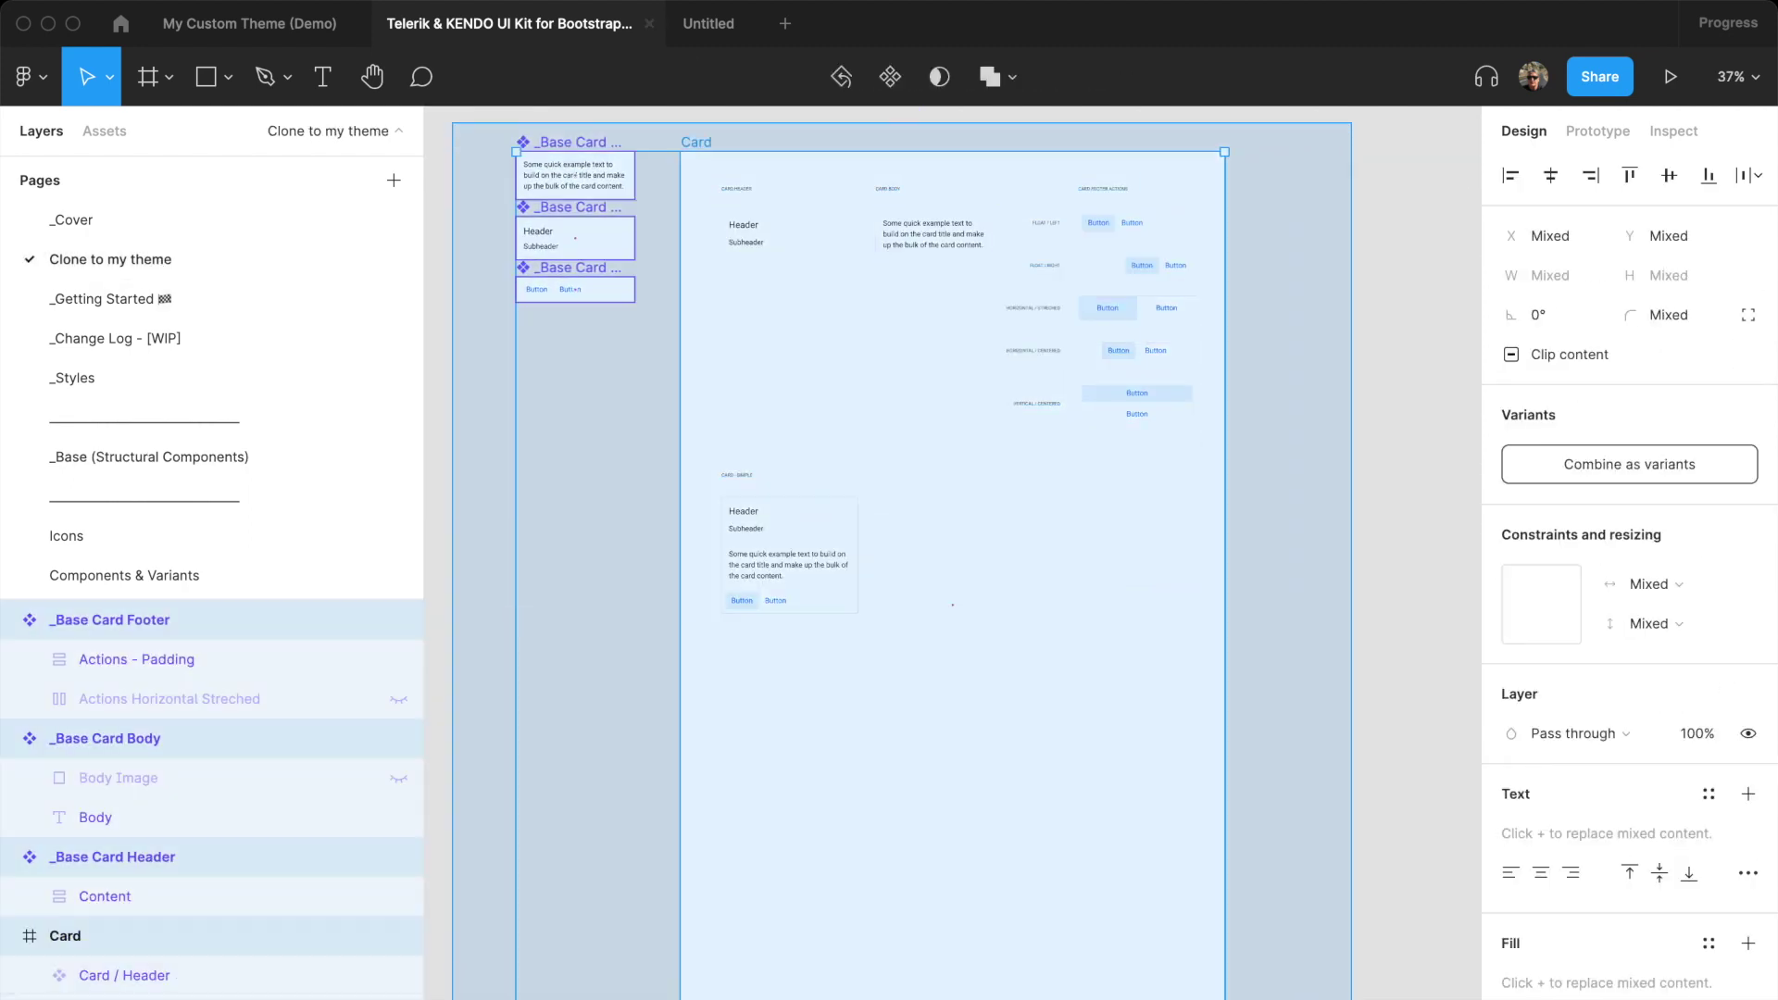
scroll(1031, 611, "up", 3)
right_click(827, 327)
mouse_move(870, 477)
left_click(870, 352)
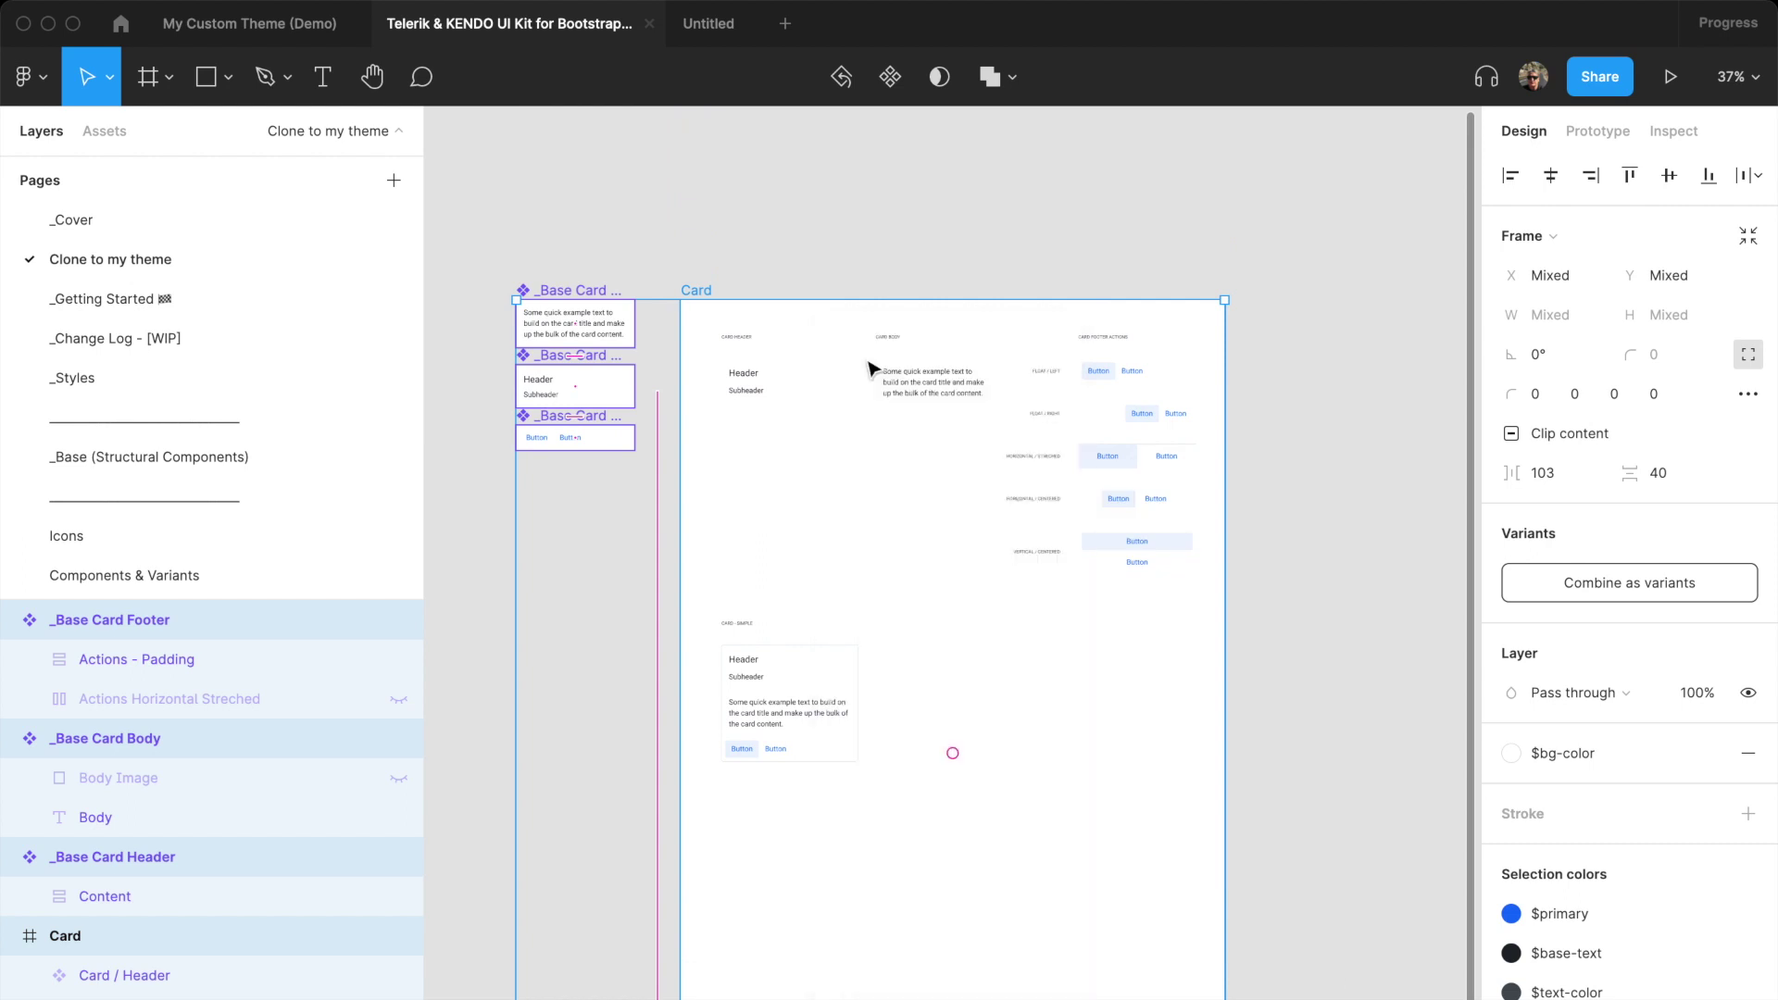
- In My Custom Theme (Demo), add a page named "New components from v1.6" and paste the copied card components there
left_click(218, 26)
left_click(398, 188)
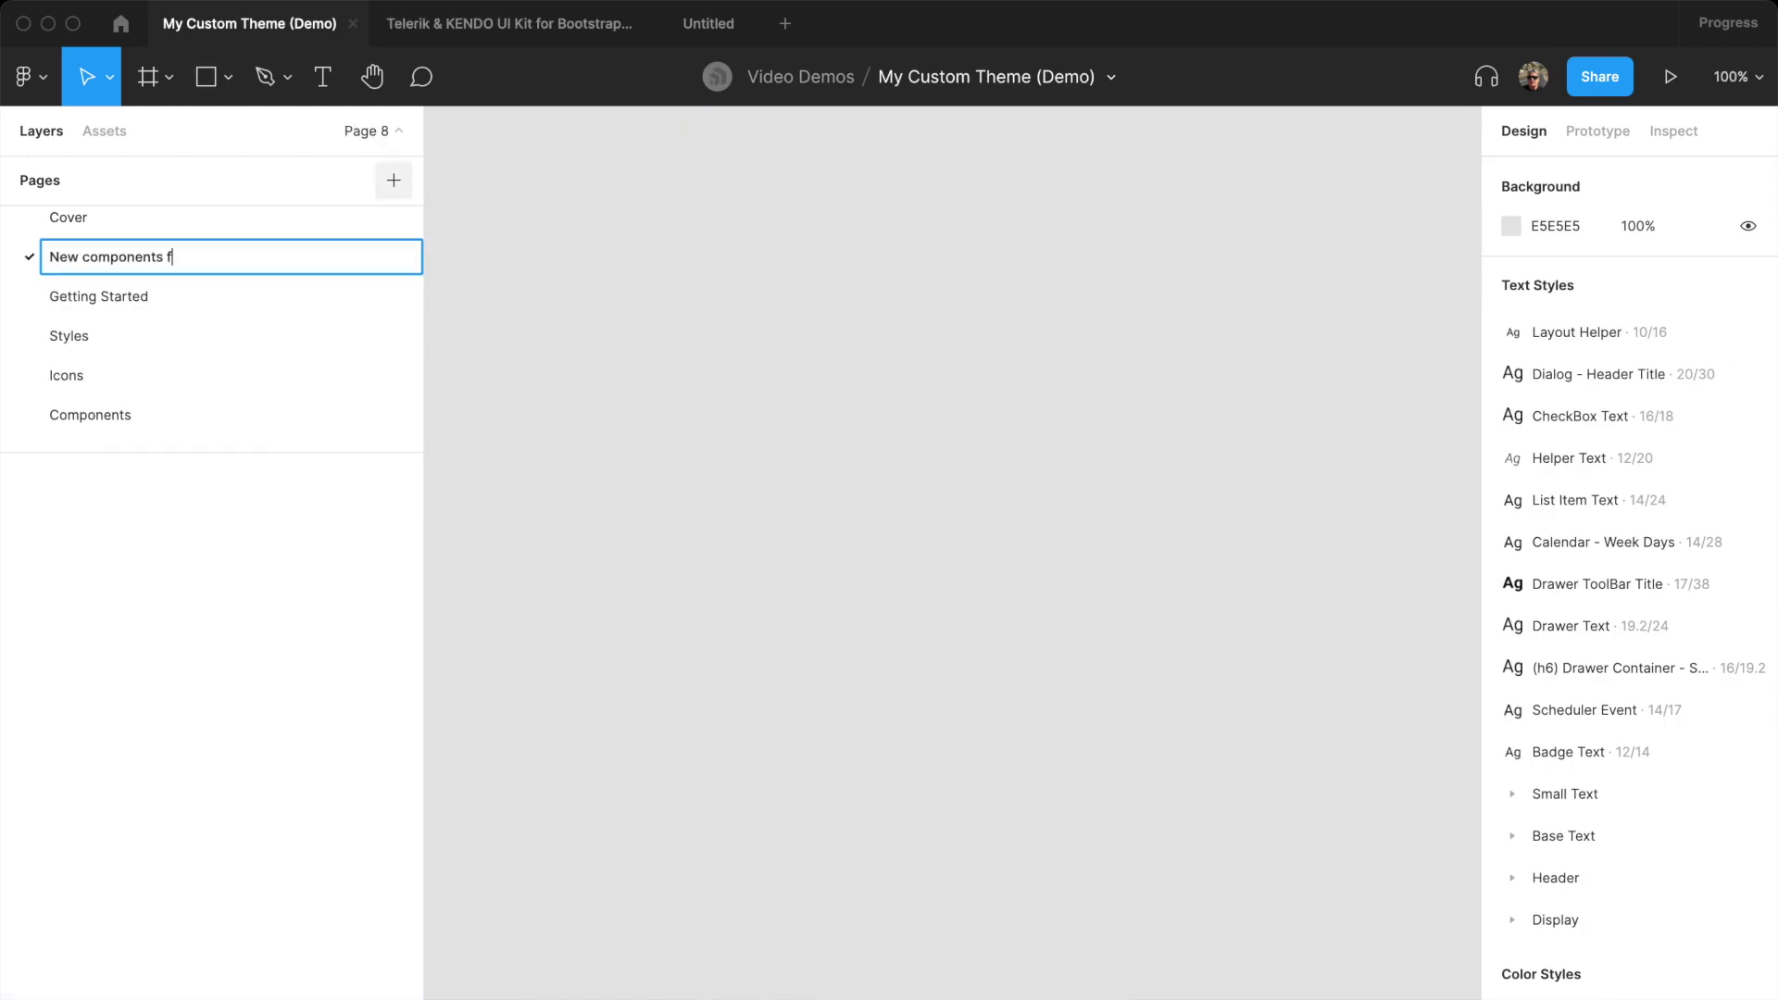
type("New components from v1.6")
key("Return")
right_click(680, 226)
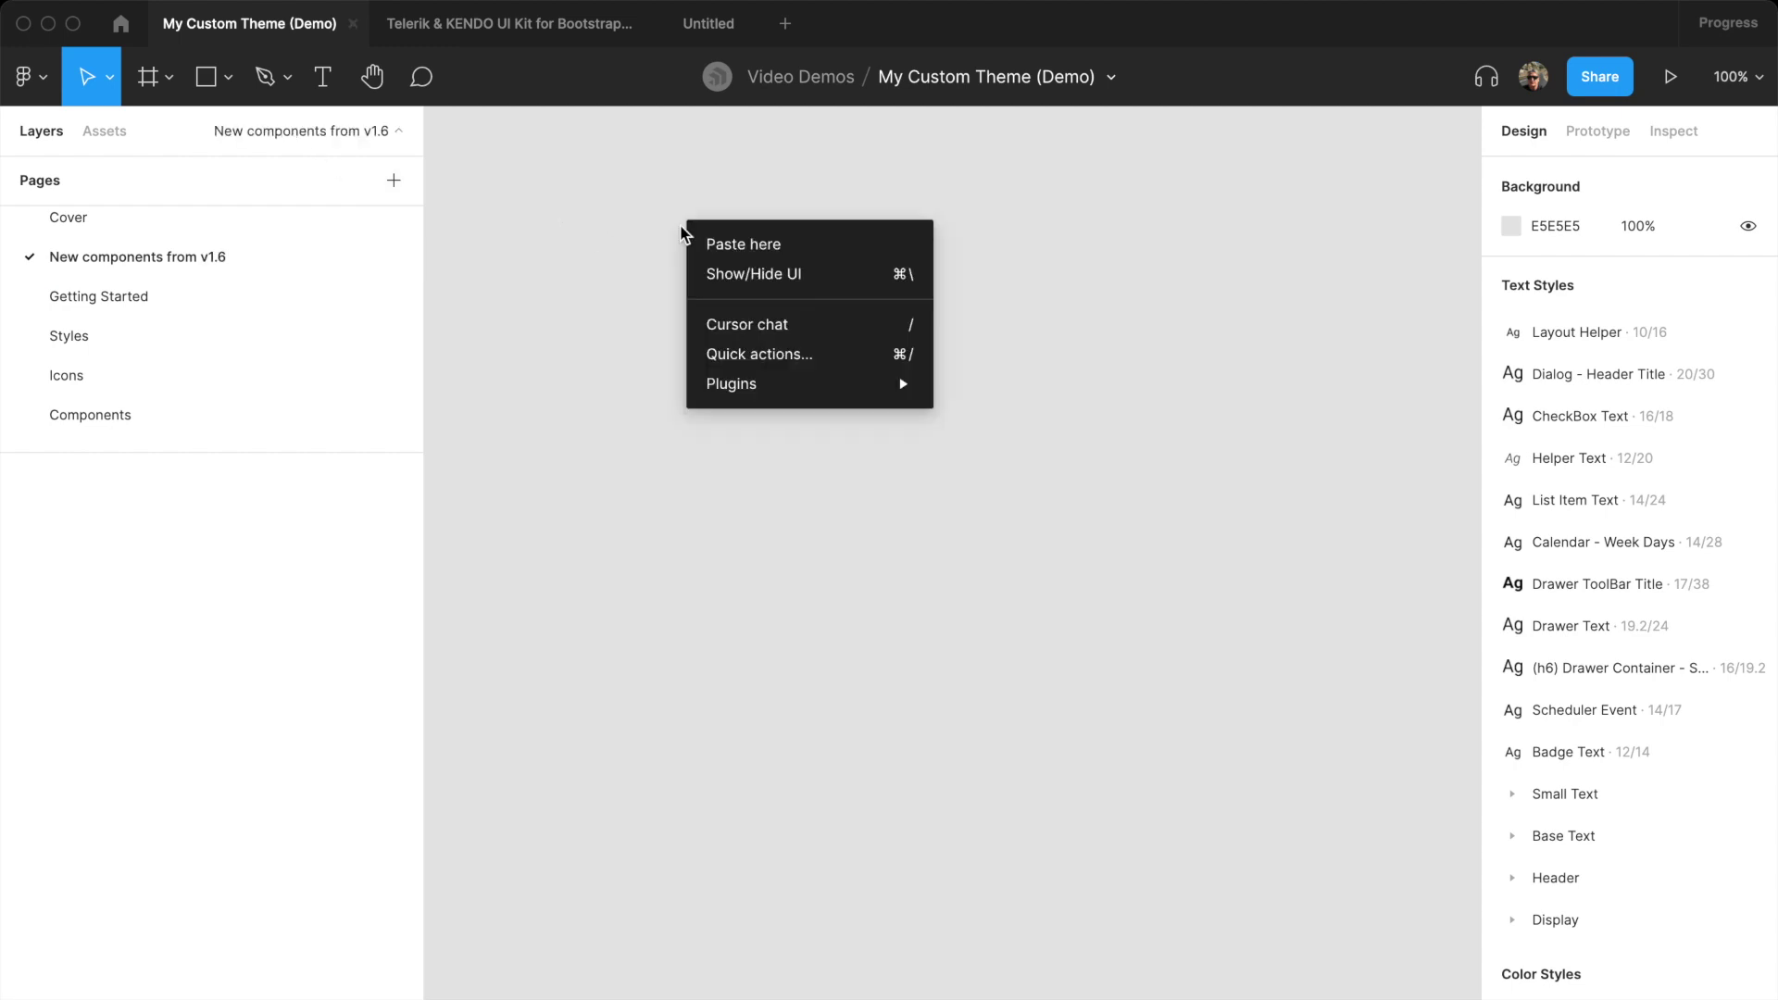
left_click(740, 242)
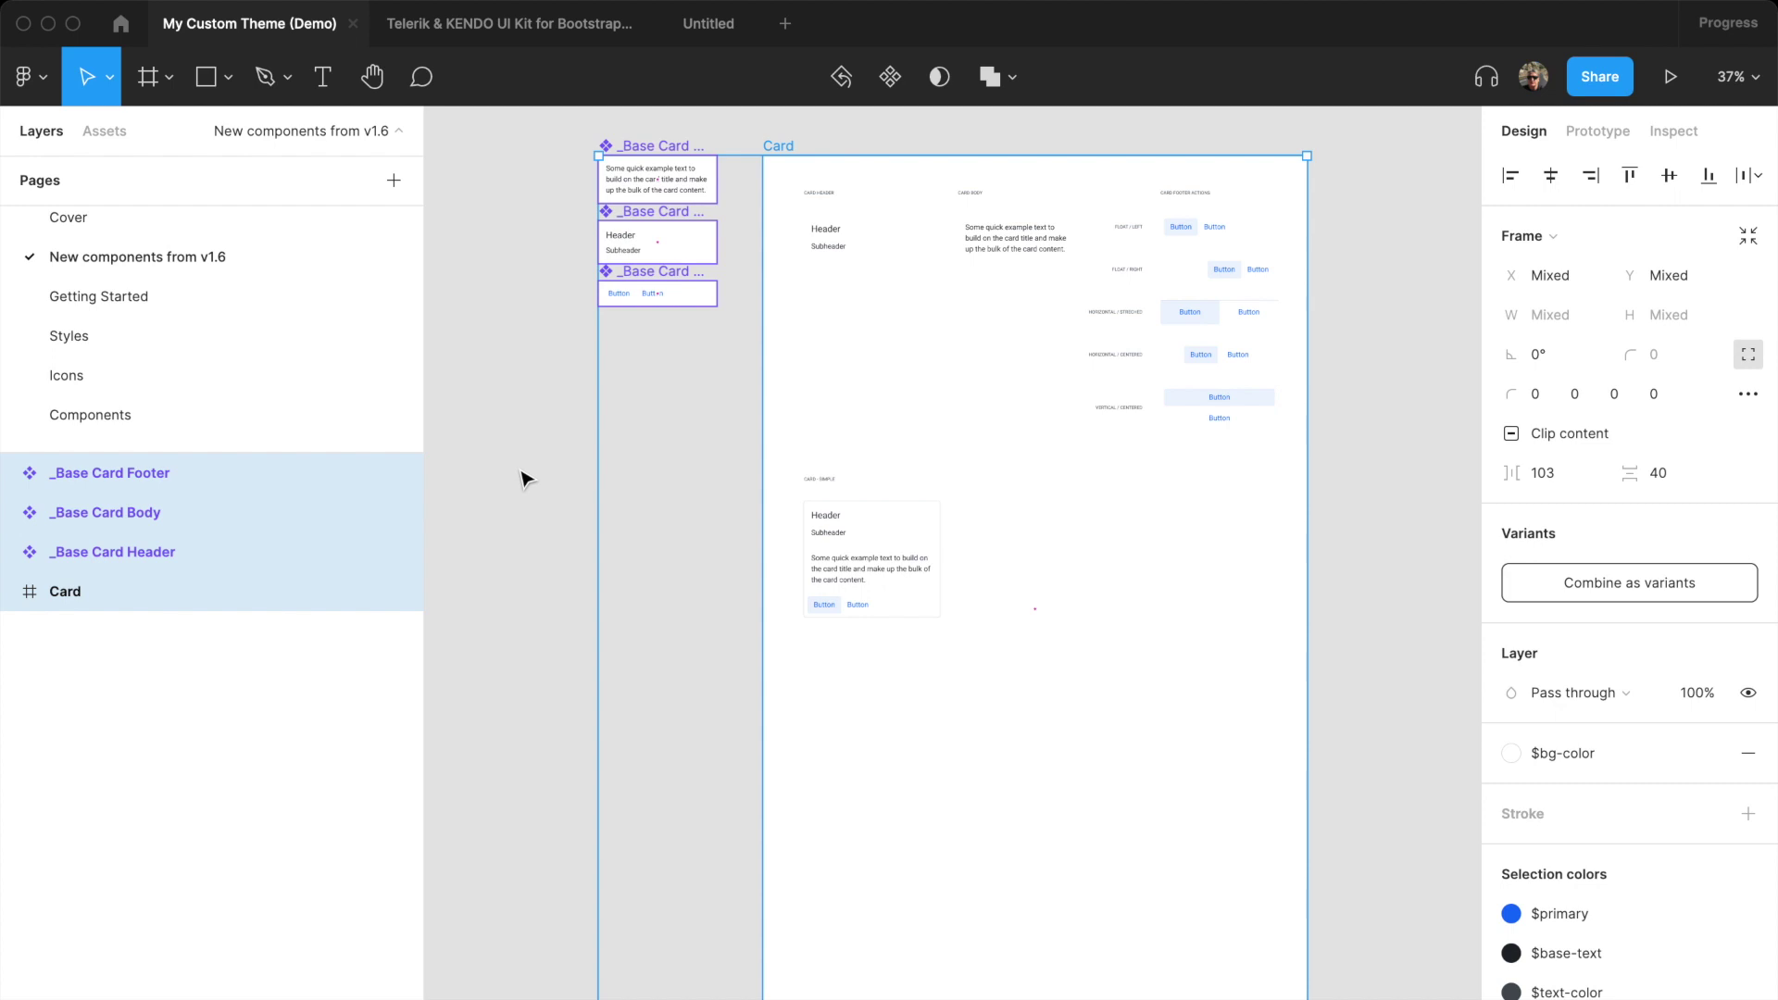
- Check which main component the Button inside _Base Card Footer's Actions Float Left comes from, and return to My Custom Theme (Demo)
left_click(247, 546)
left_click(224, 460, "shift")
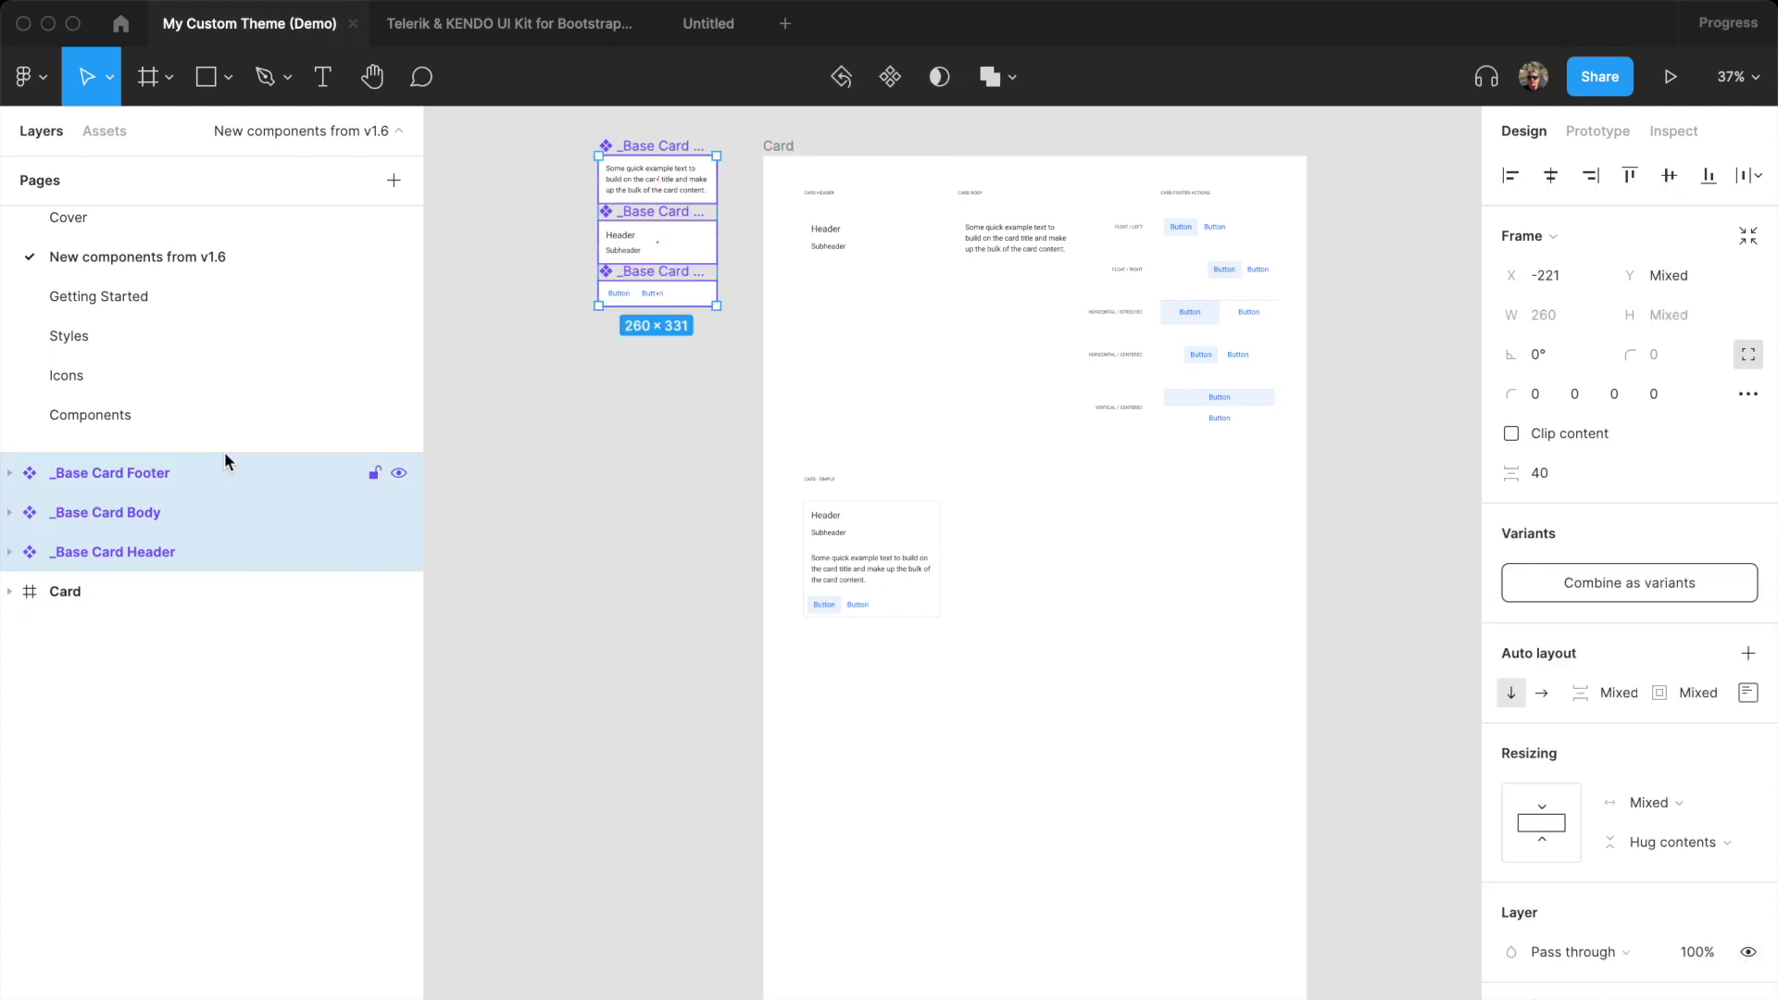
key("Return")
left_click(126, 509)
key("Return")
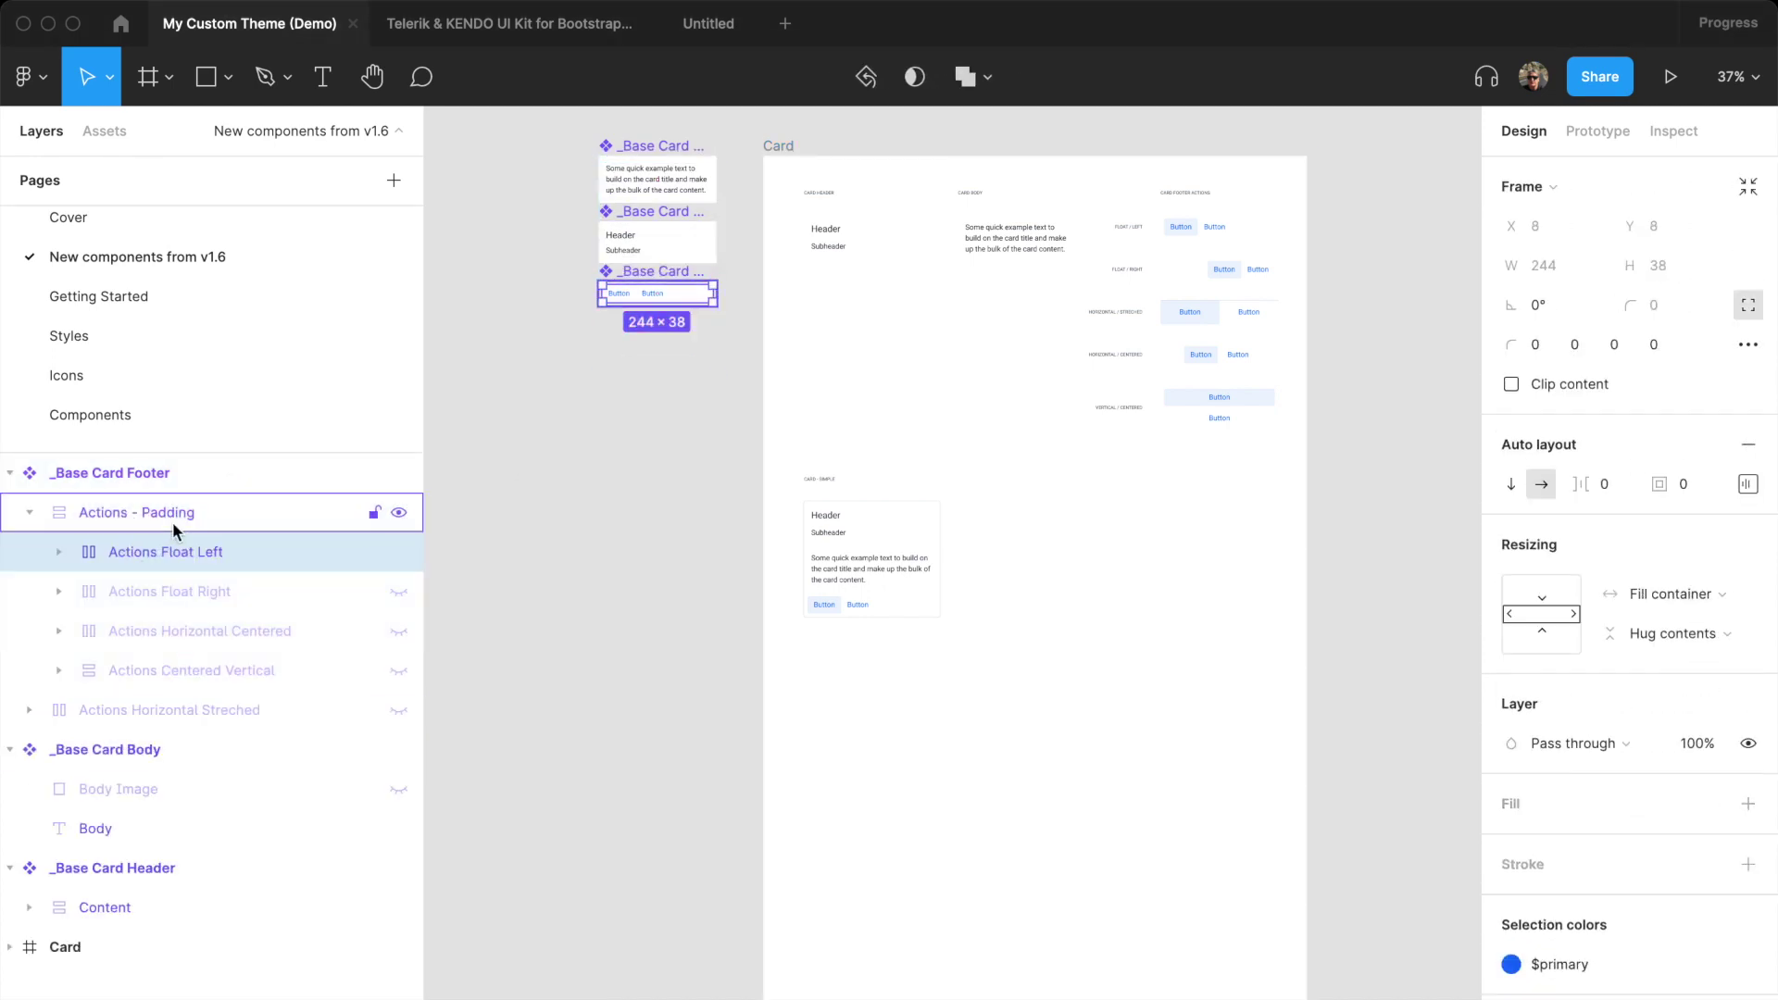
key("Return")
left_click(1709, 408)
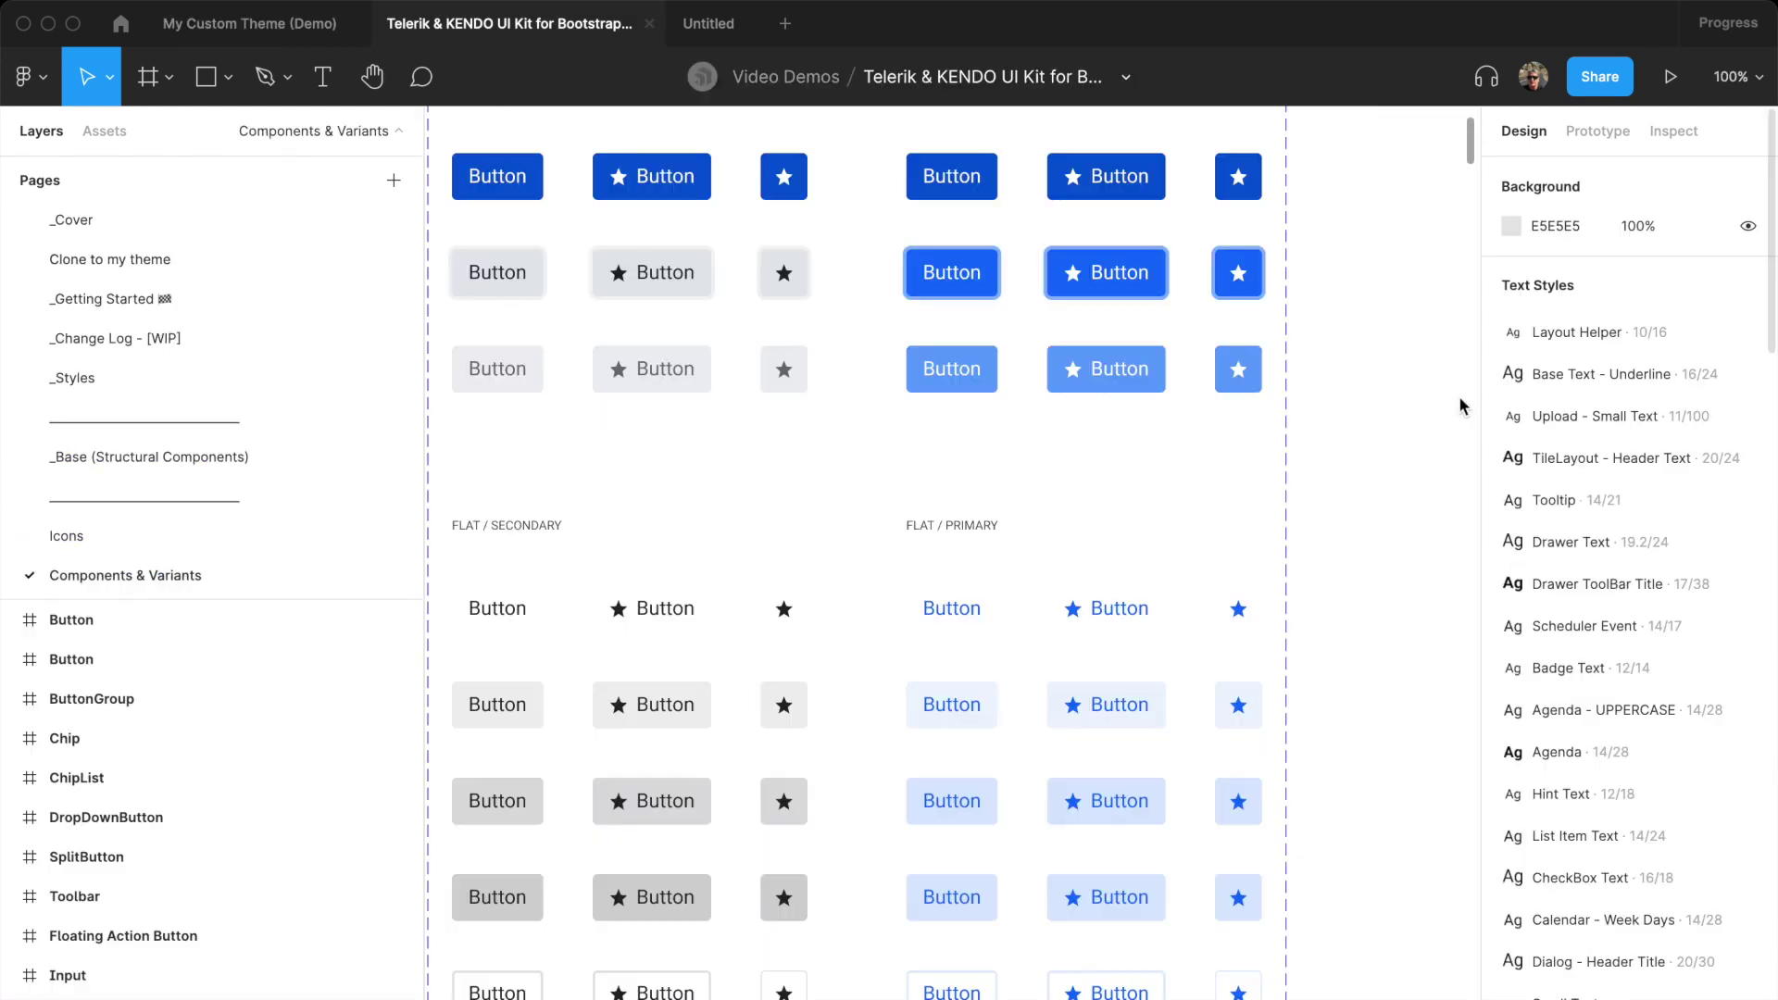
left_click(250, 23)
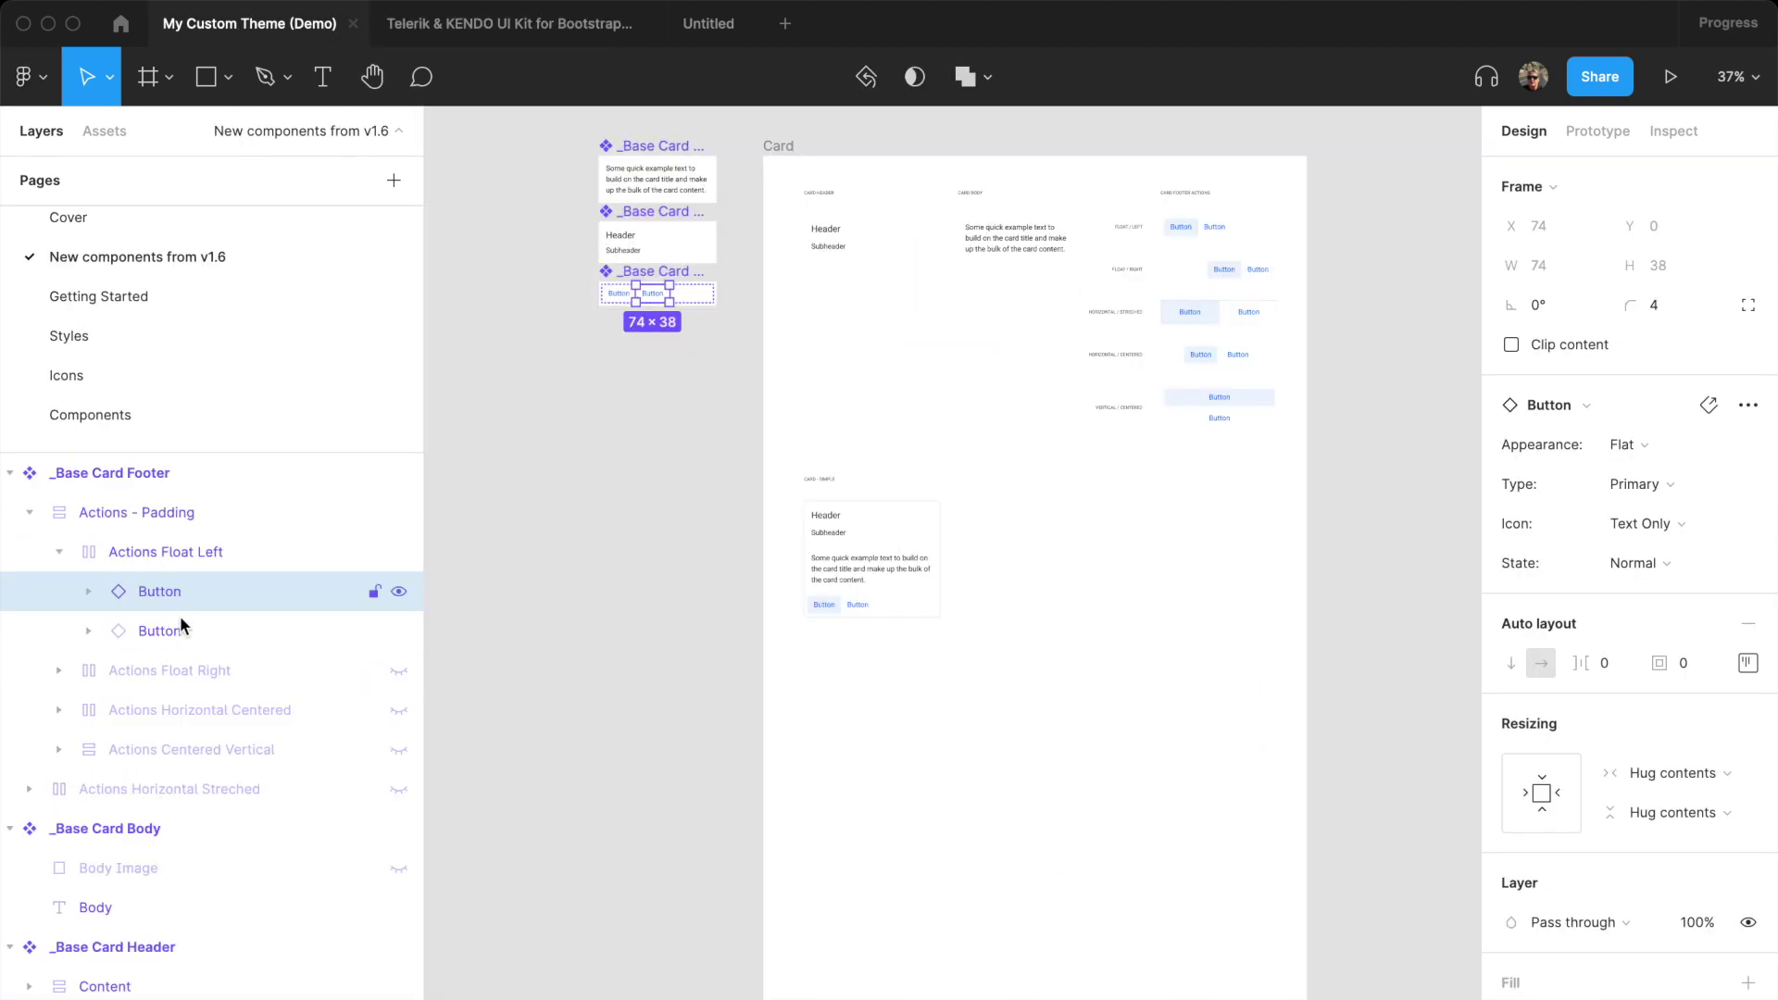
- Swap the selected Button in Actions Float Left for the local Button / Flat / Primary / Text / Normal component
left_click(1585, 408)
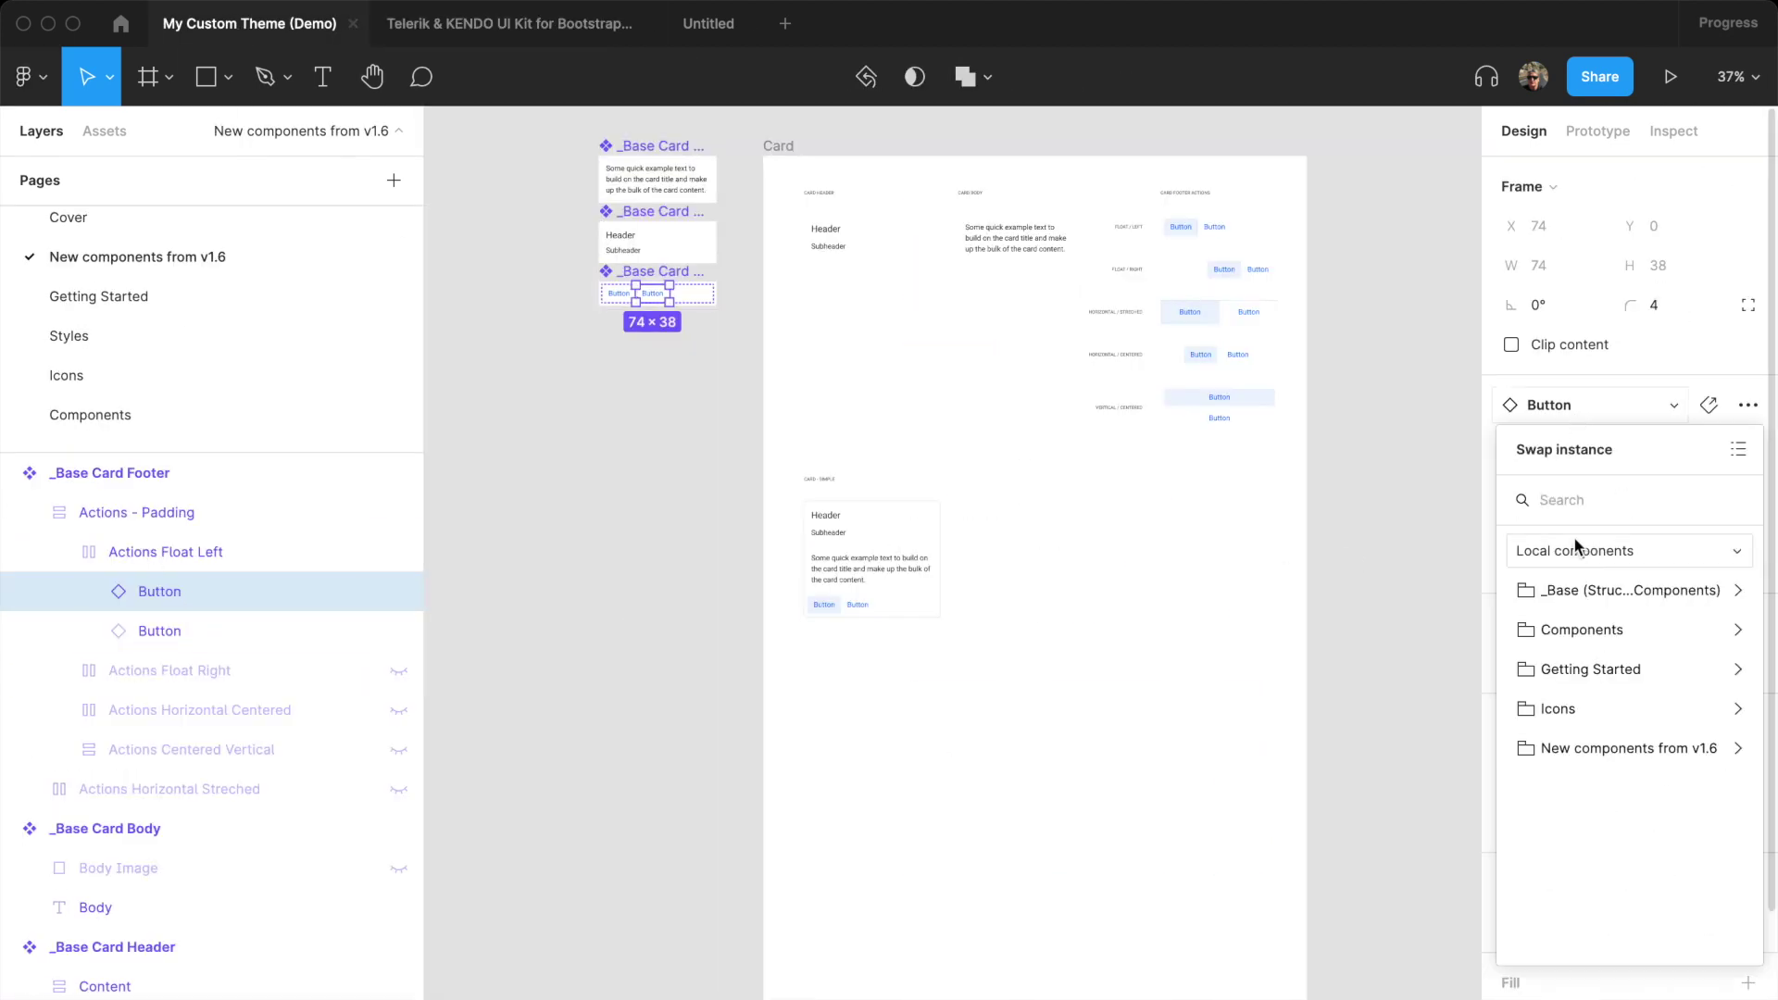
left_click(1562, 629)
left_click(1563, 711)
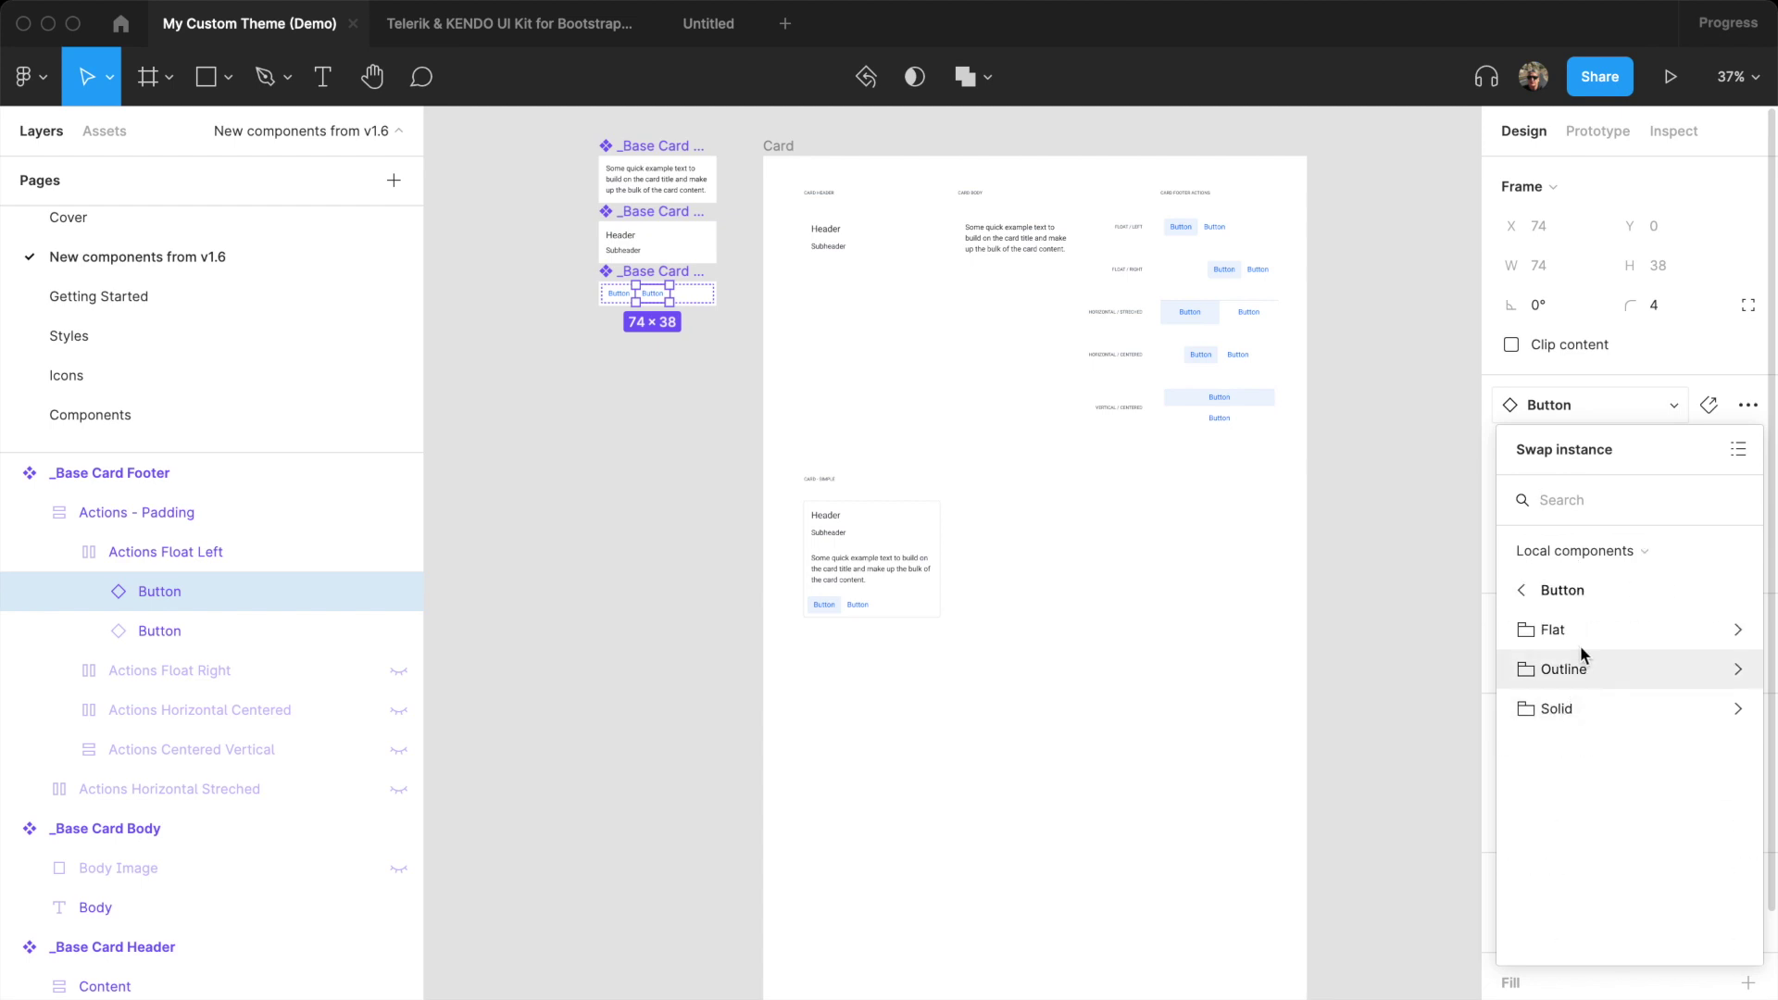
left_click(1582, 632)
left_click(1580, 628)
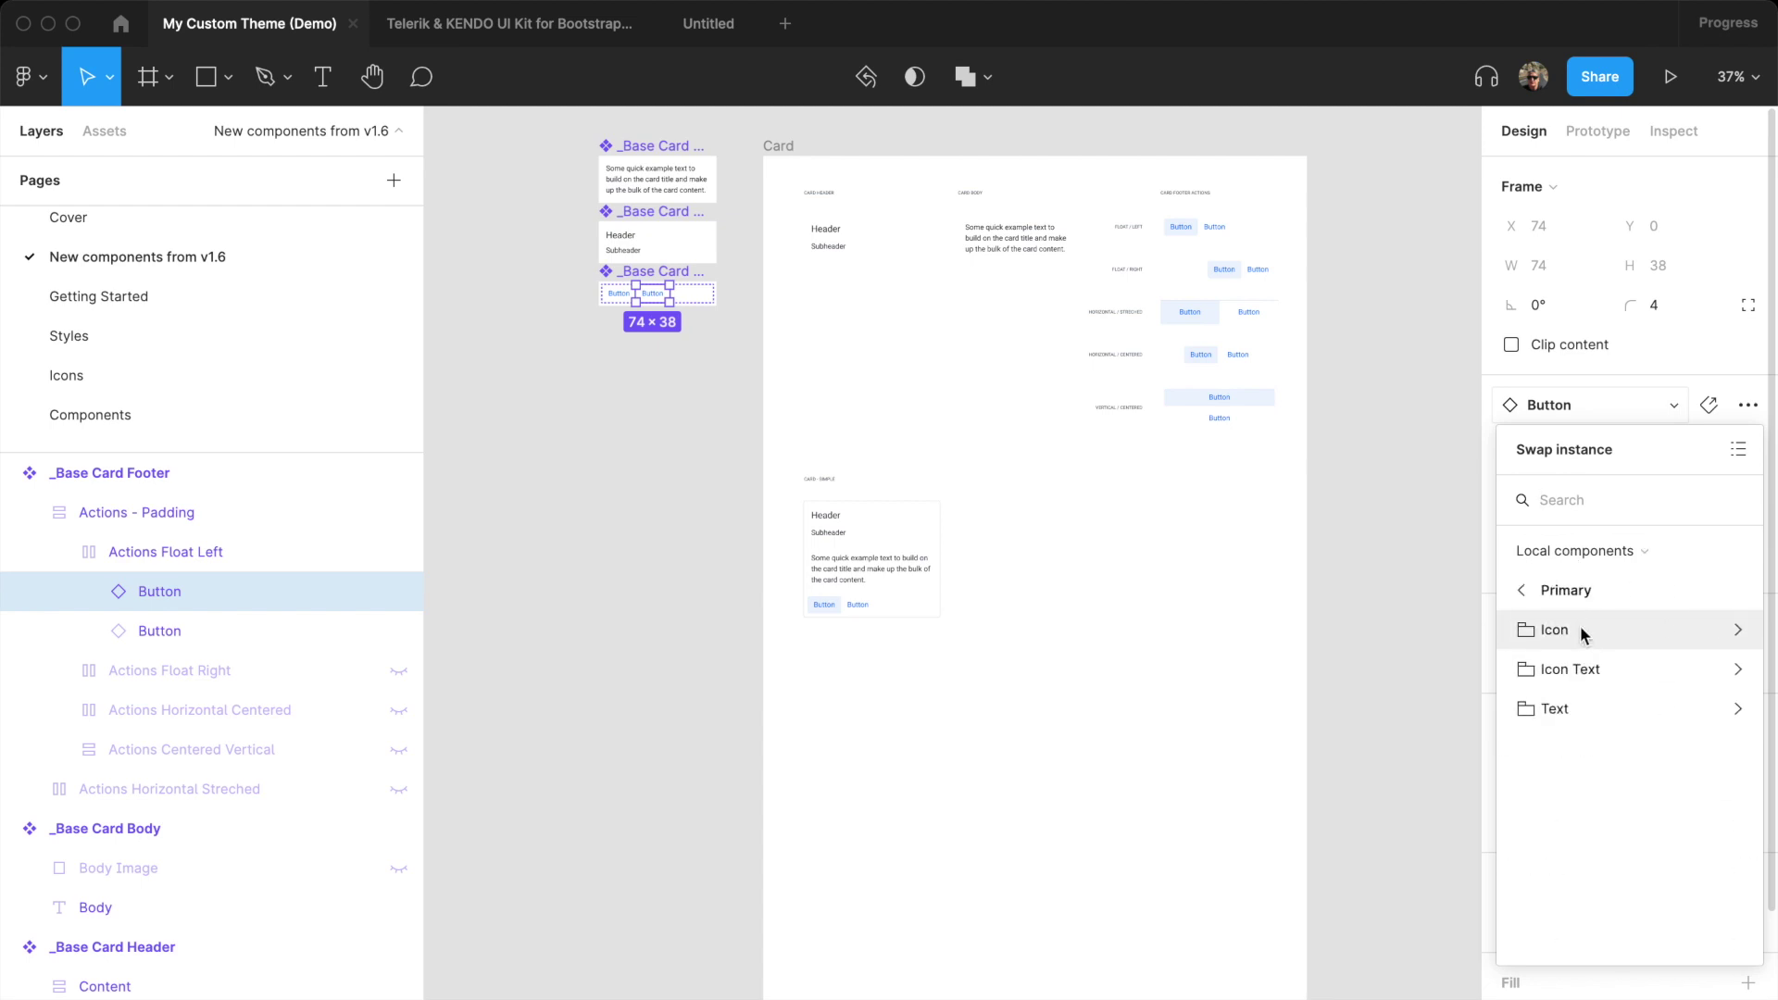
left_click(1564, 711)
scroll(1563, 847, "down", 2)
left_click(1567, 877)
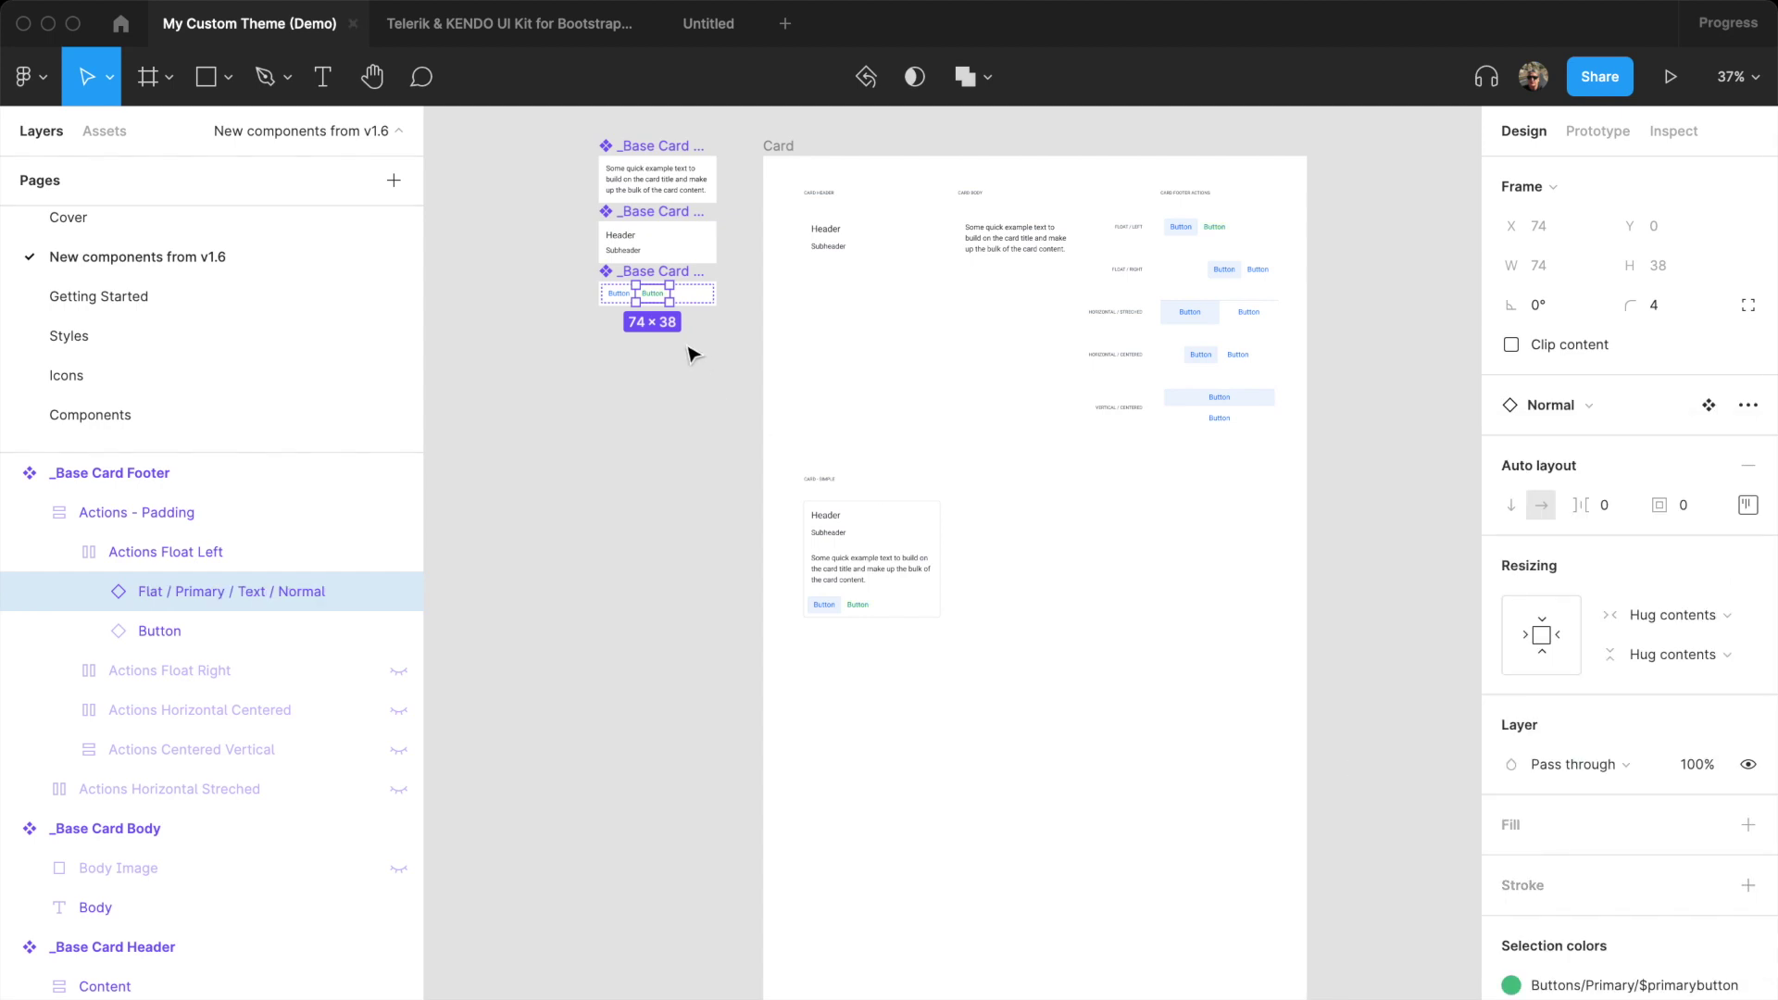
- Browse the local color styles as replacements for the $primary color of the other Button in _Base Card Footer
scroll(653, 314, "up", 5)
key("Tab")
scroll(1714, 884, "down", 3)
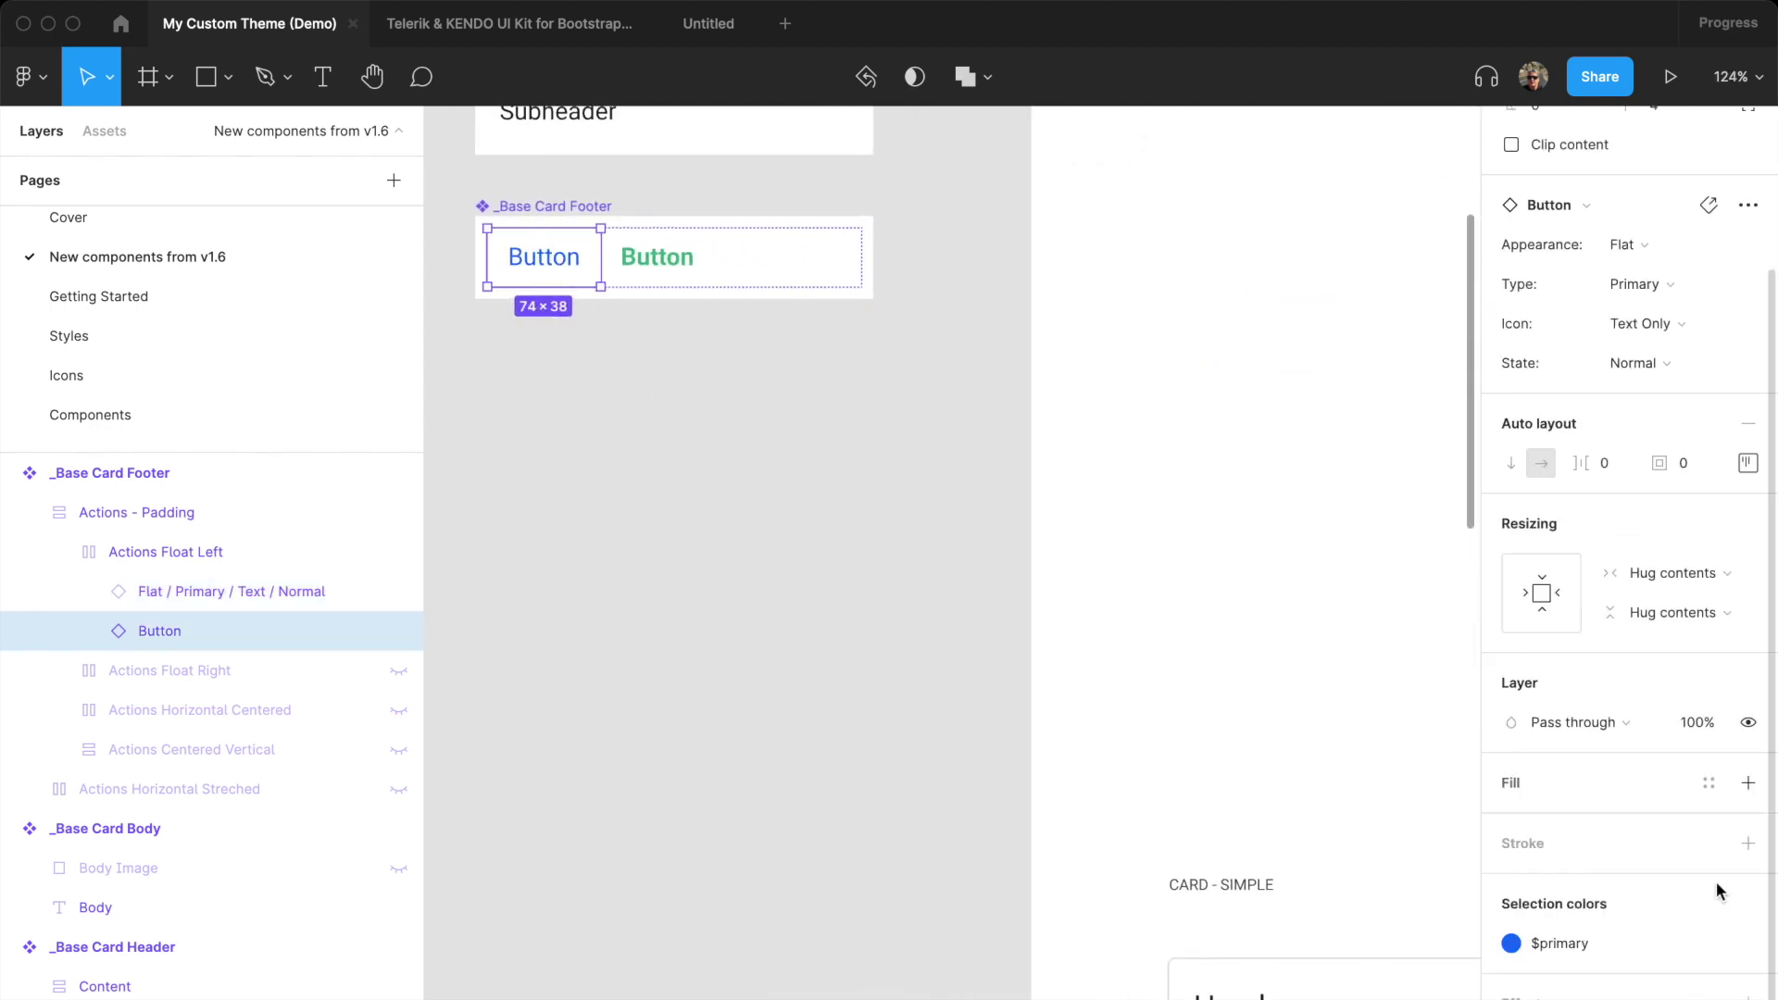
left_click(1555, 897)
scroll(1360, 919, "down", 10)
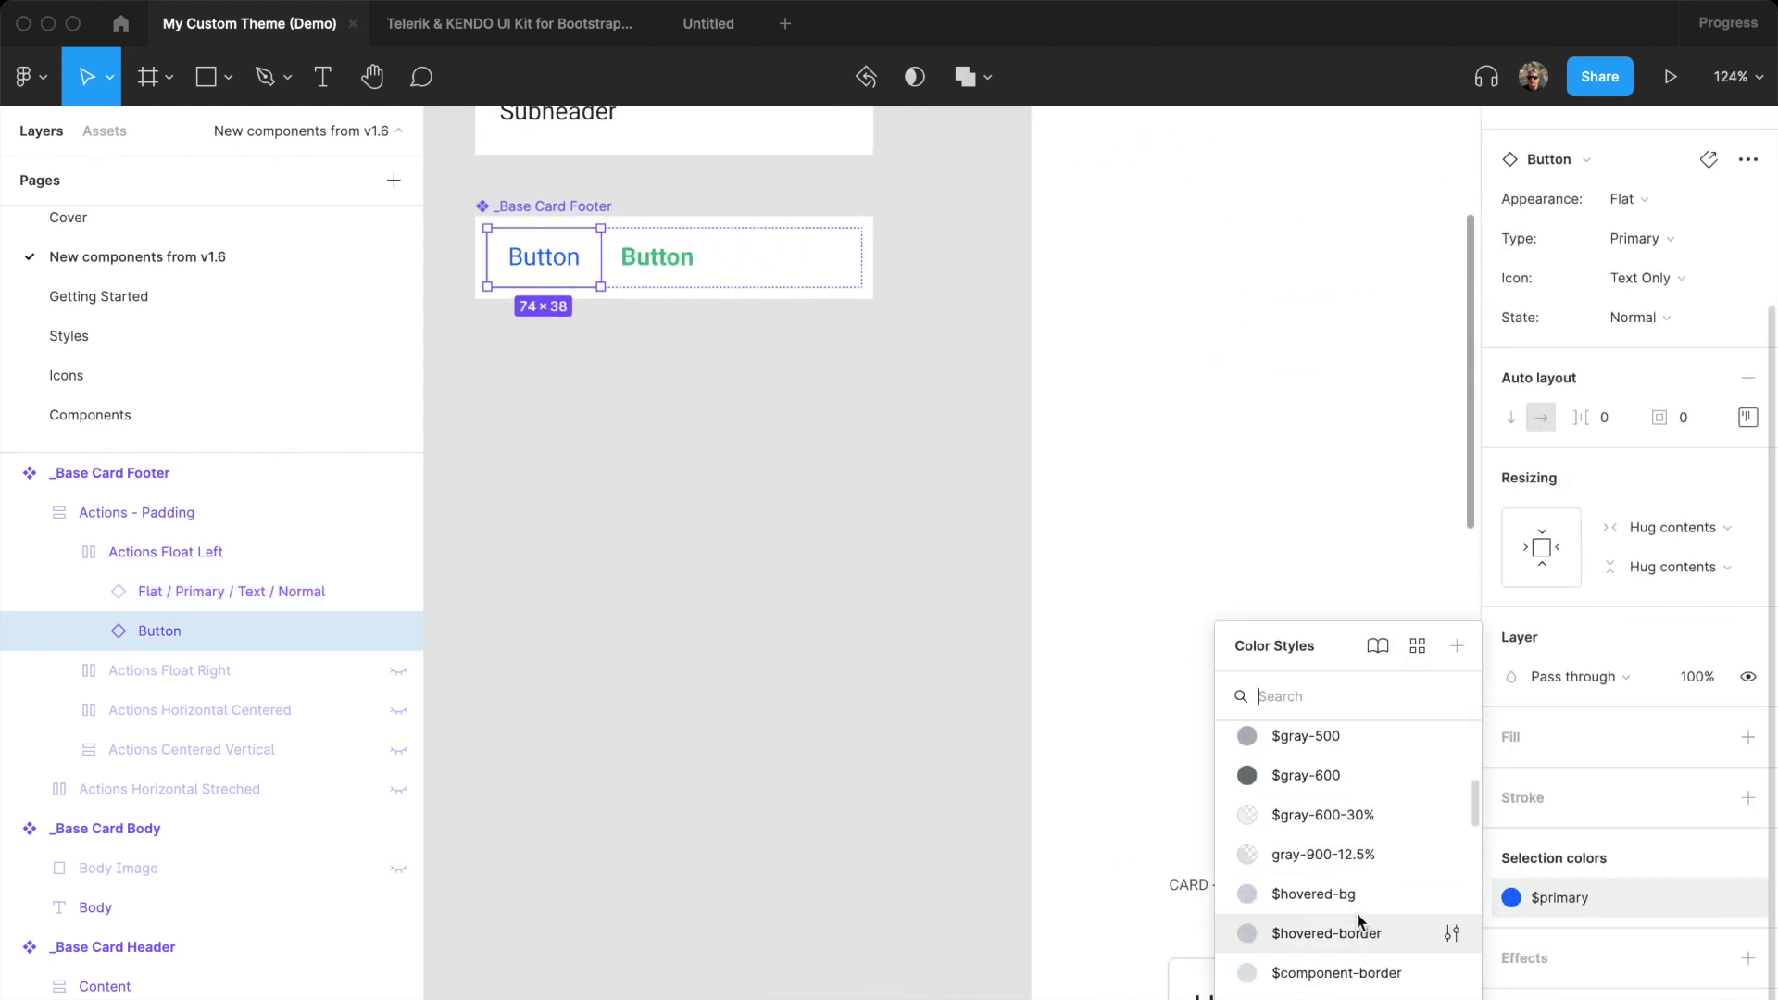
scroll(1359, 920, "up", 10)
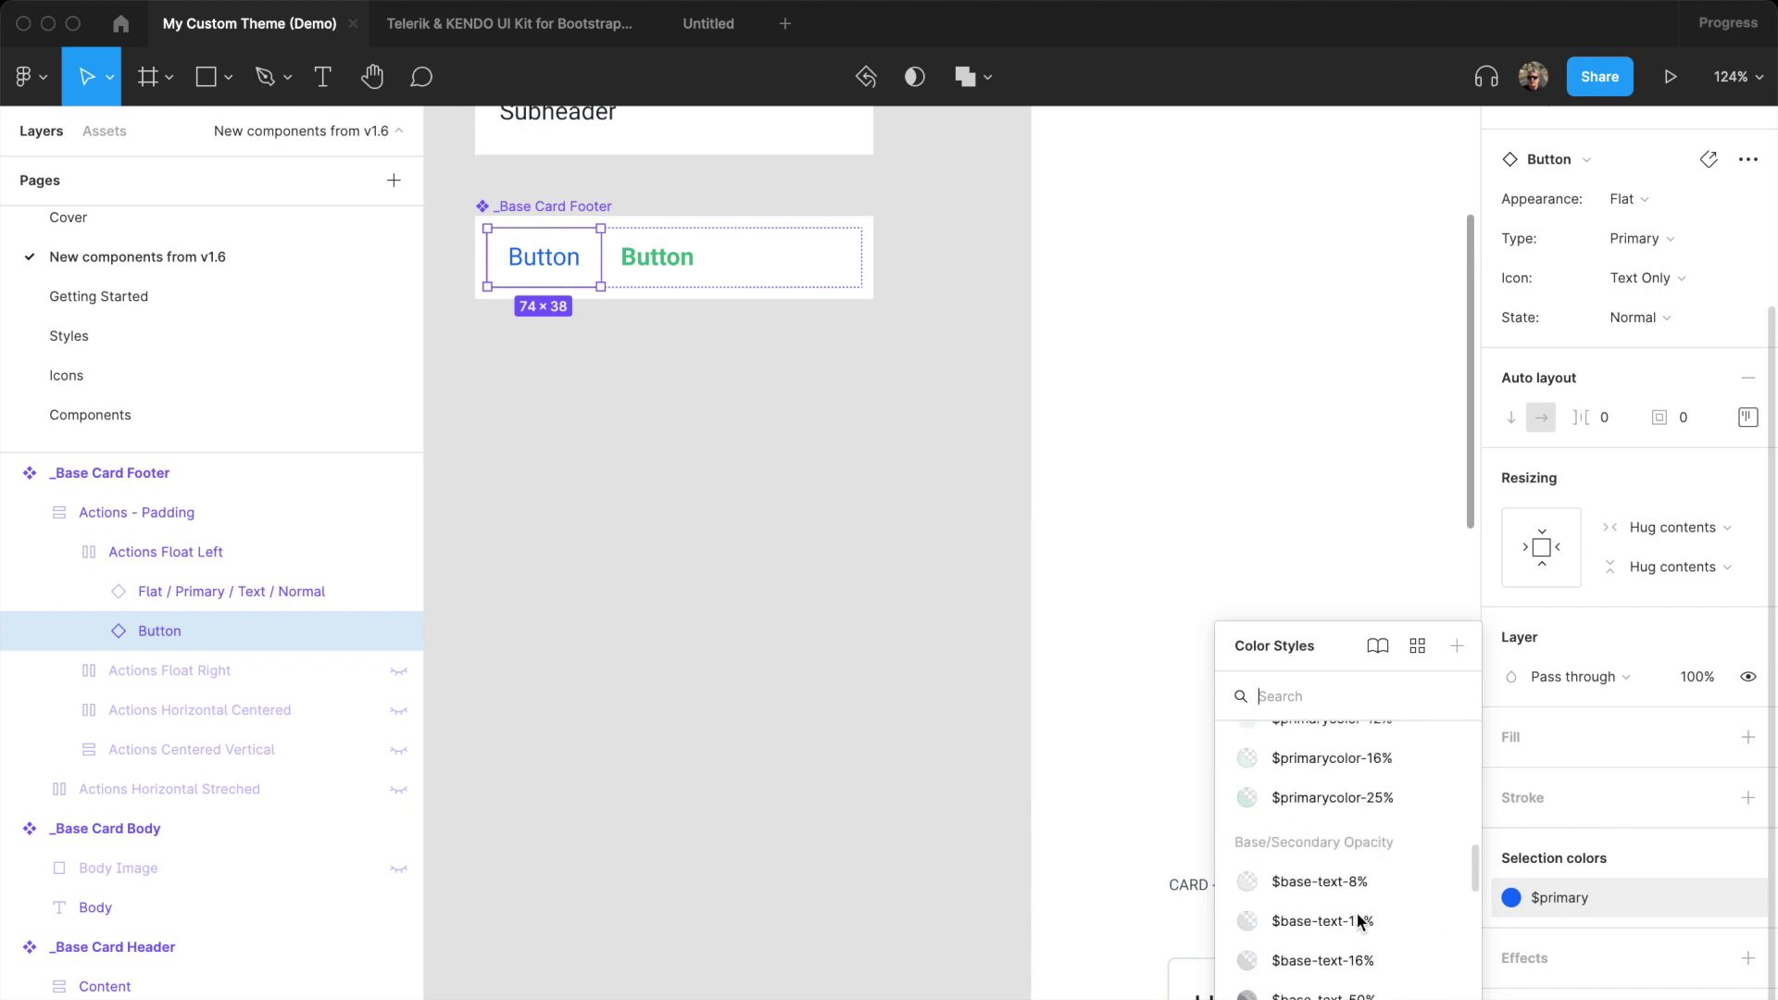
scroll(657, 278, "up", 5)
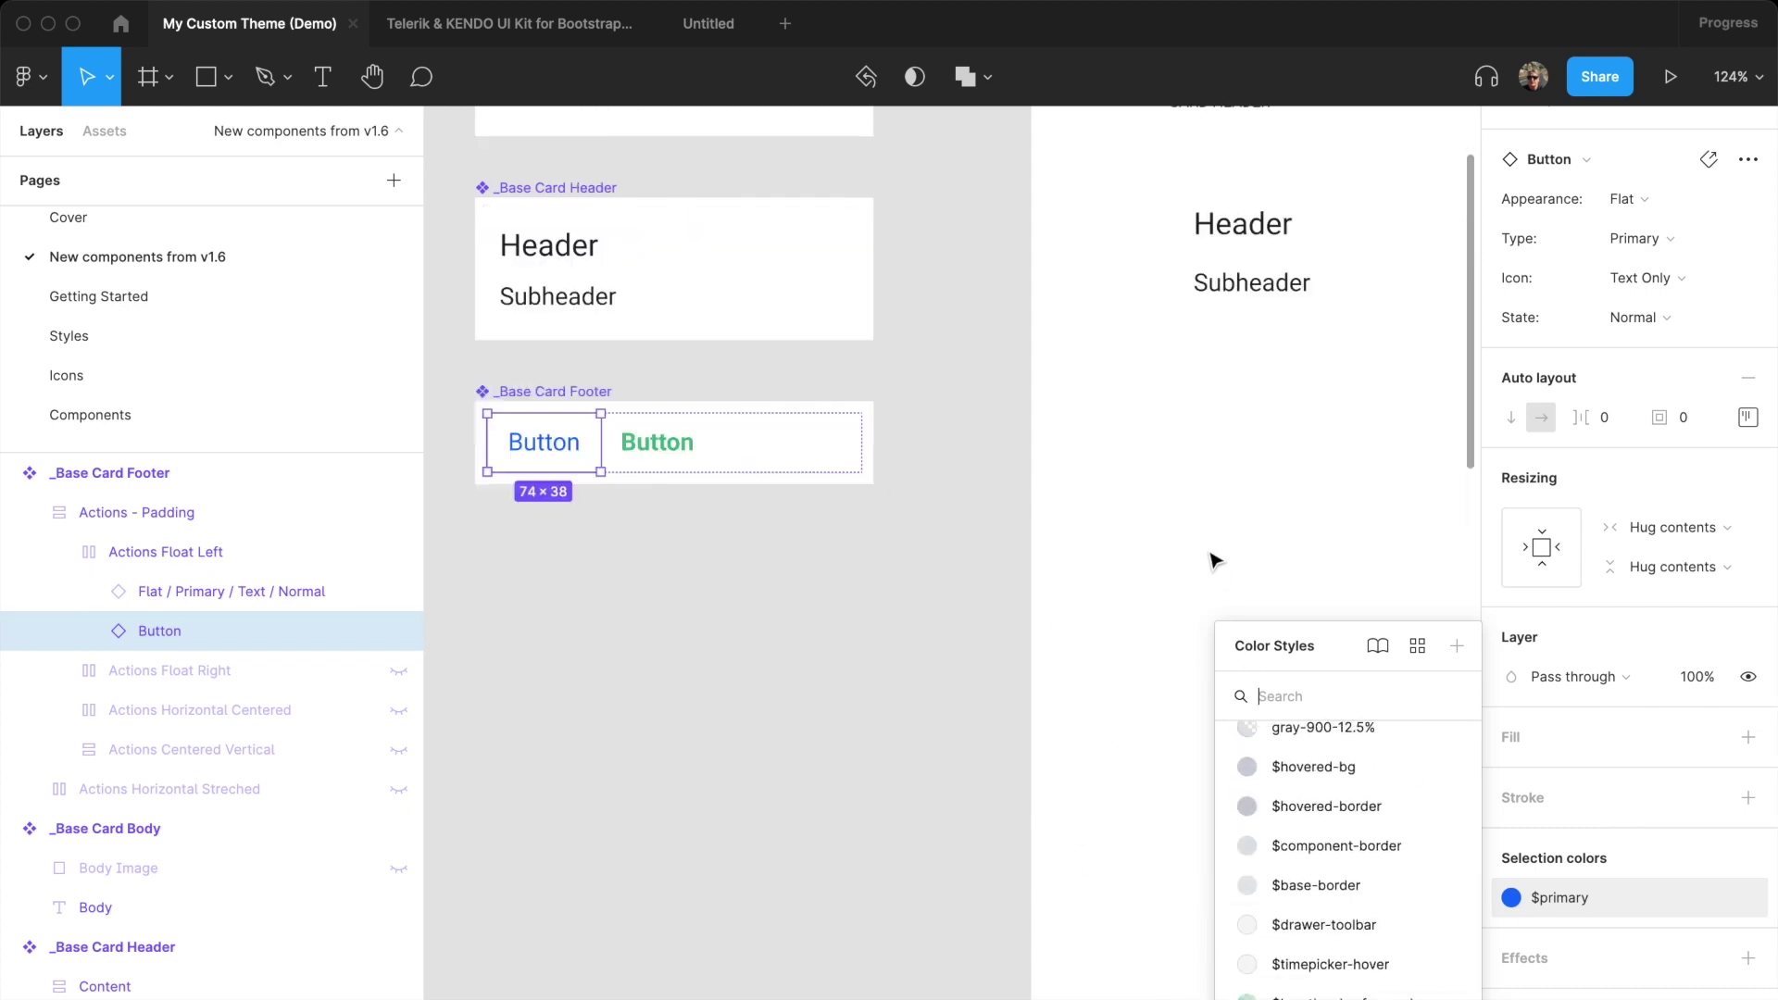
- Browse the local text styles for the Title text of the _Base Card Header instance in Card / Header
left_click(1241, 430)
double_click(1245, 435)
double_click(1247, 437)
double_click(1247, 437)
double_click(1248, 436)
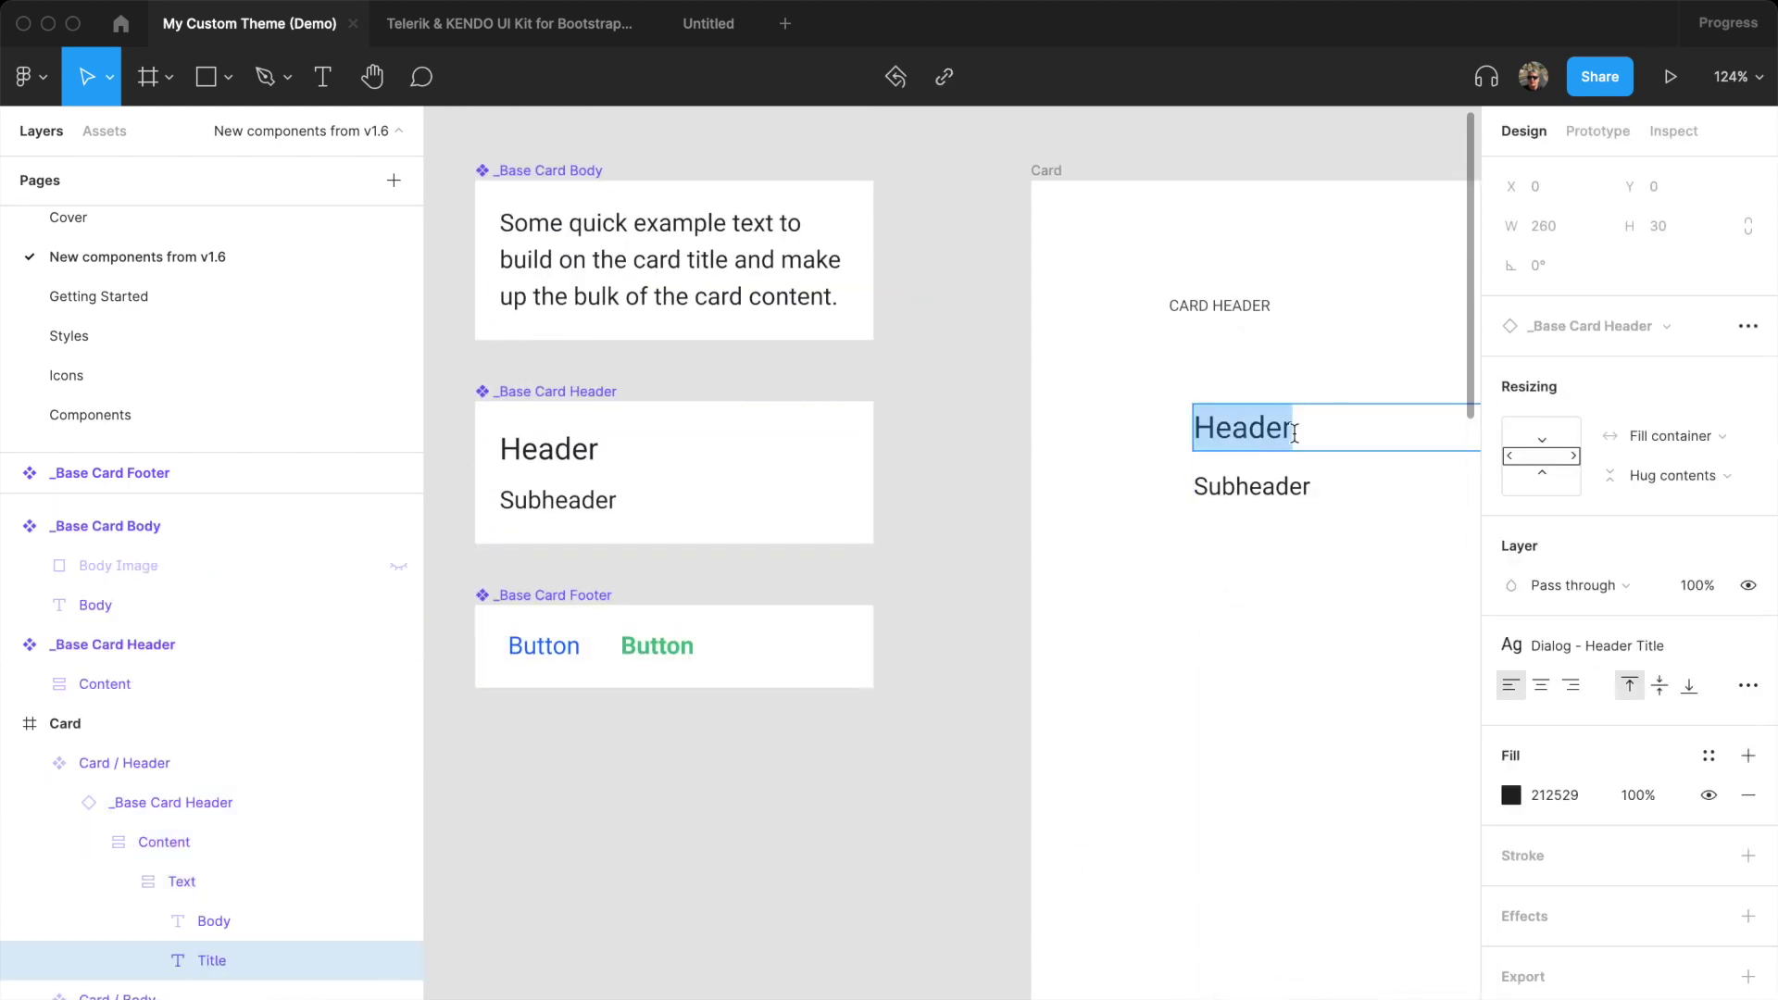
left_click(259, 926)
left_click(259, 956)
left_click(1573, 646)
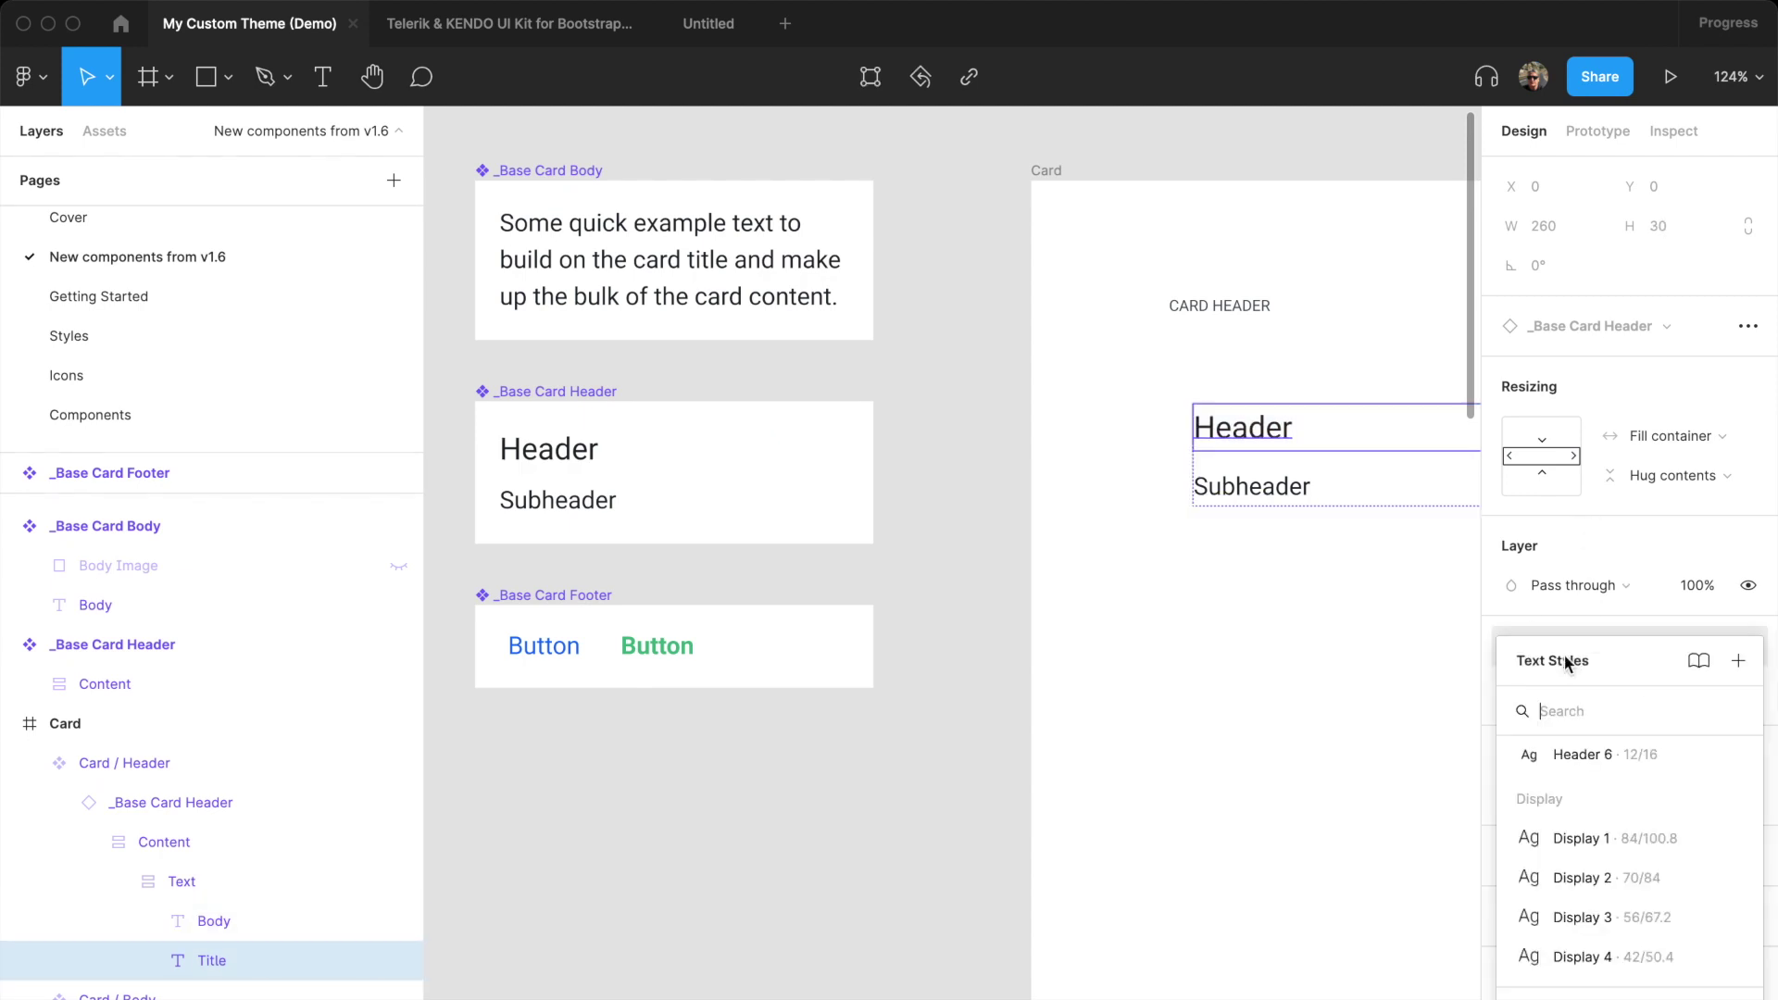
scroll(1631, 912, "up", 5)
left_click(853, 836)
- Undo the button instance swap in the _Base Card Footer component
key("ctrl+z")
left_click(627, 775)
key("ctrl+z")
key("ctrl+z")
key("ctrl+z")
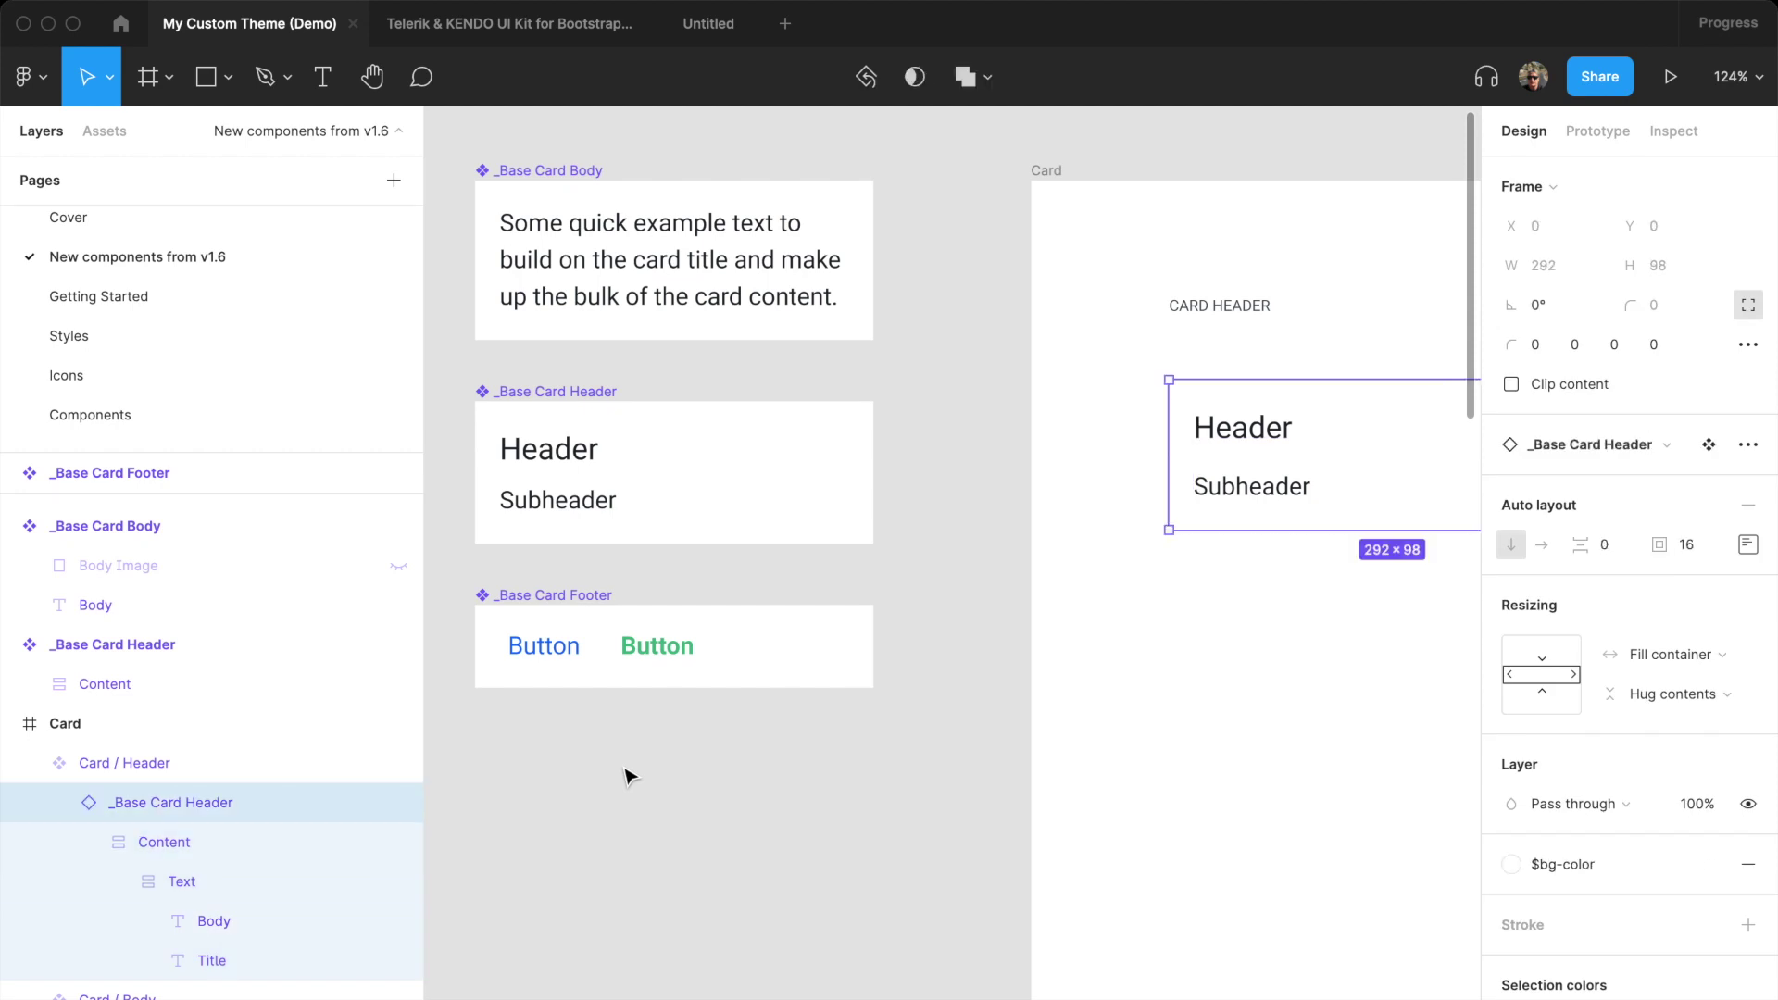
scroll(628, 775, "down", 5)
scroll(574, 463, "down", 3)
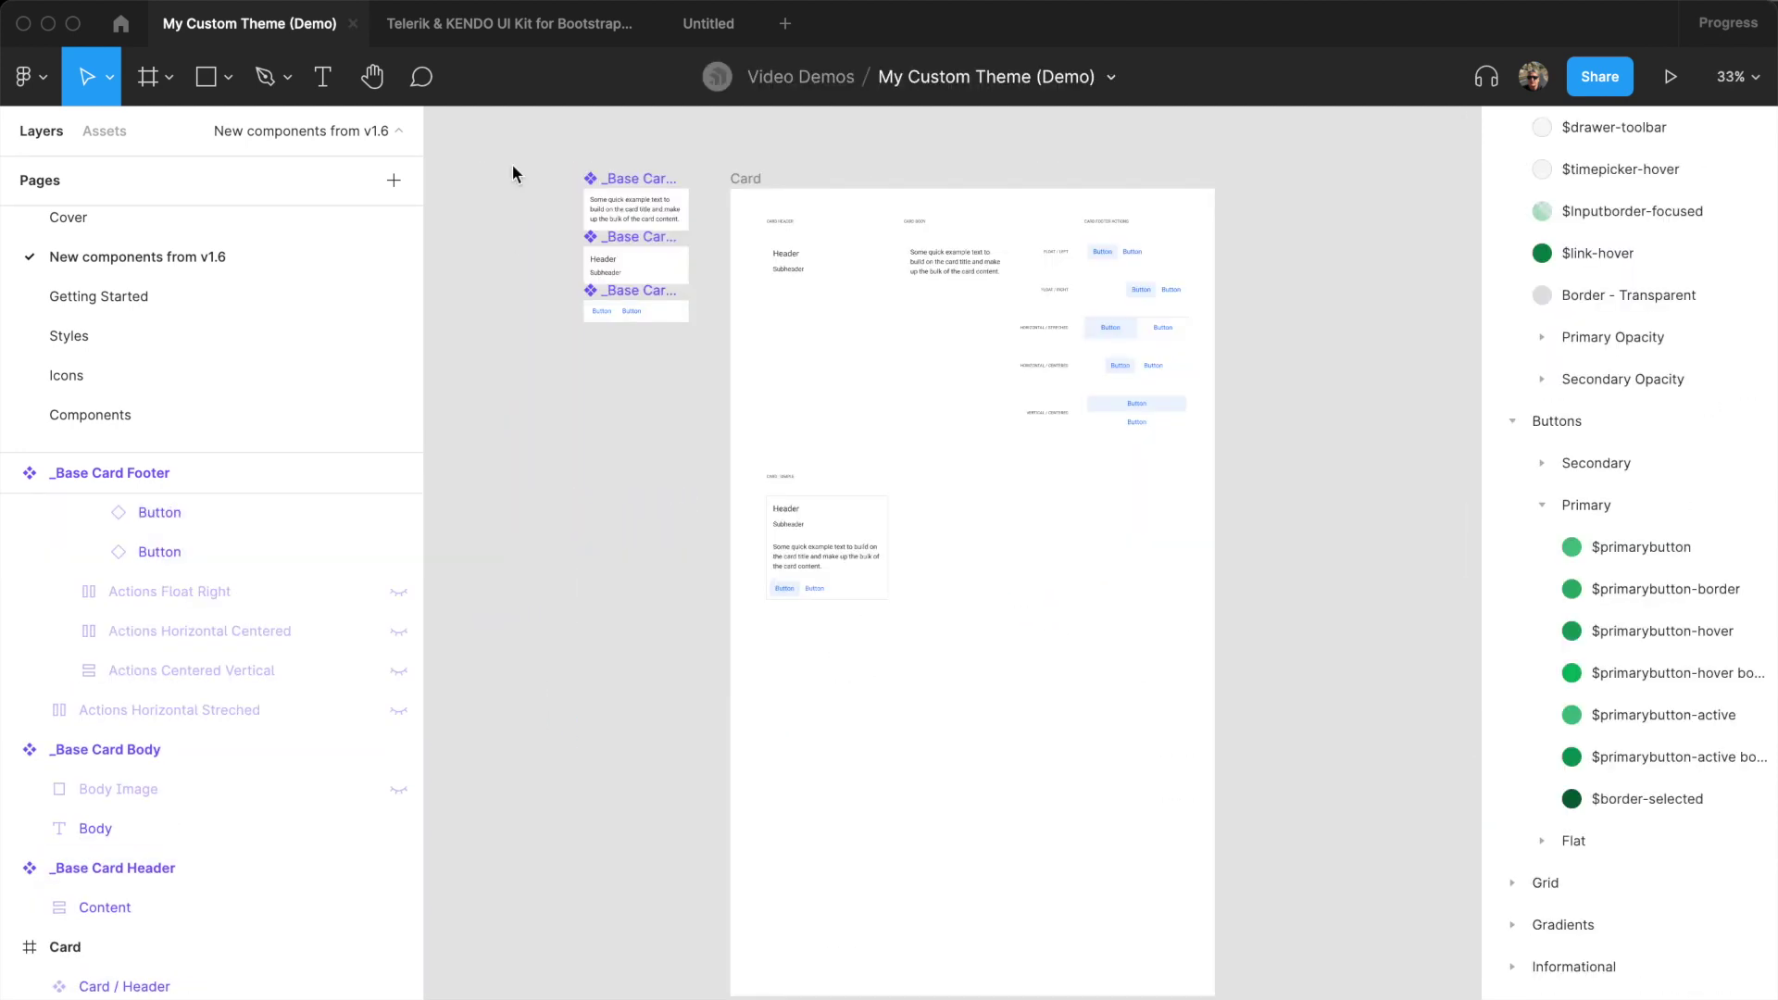
- Run the InstaRelinker plugin on the Card frame and the three _Base Card components, and review its component and style matches
left_click_drag(507, 127, 1340, 998)
right_click(750, 236)
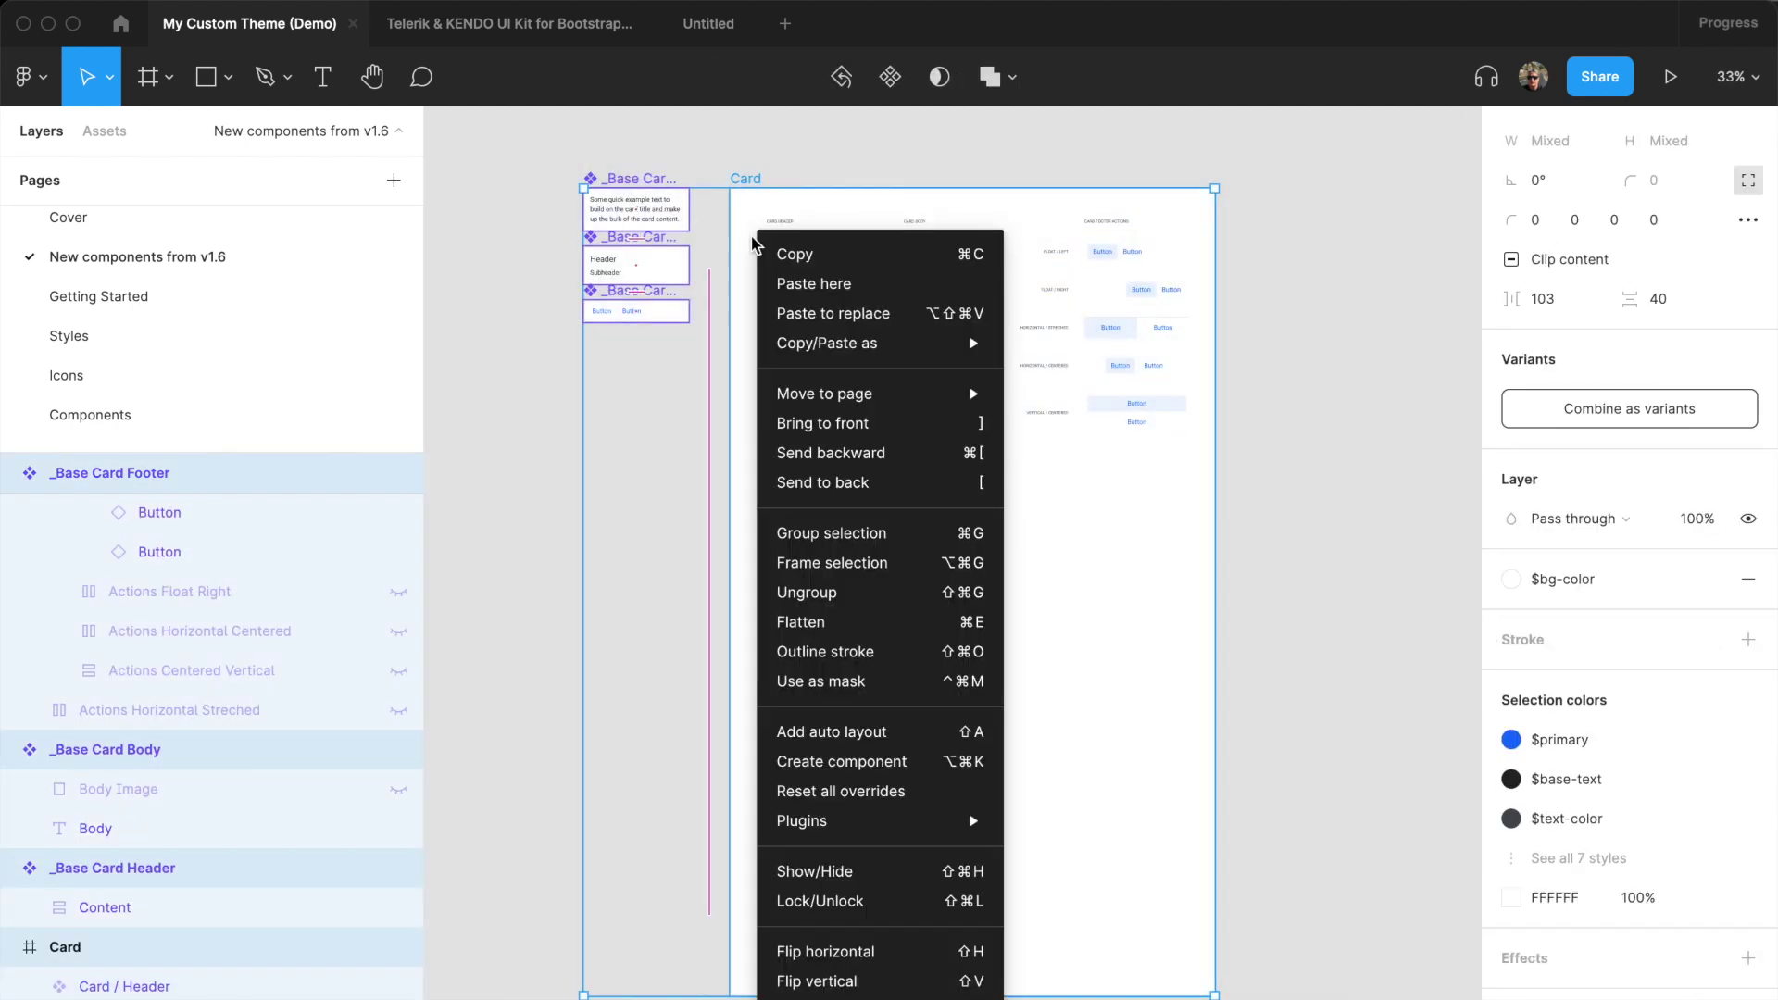
mouse_move(942, 824)
scroll(1111, 848, "down", 10)
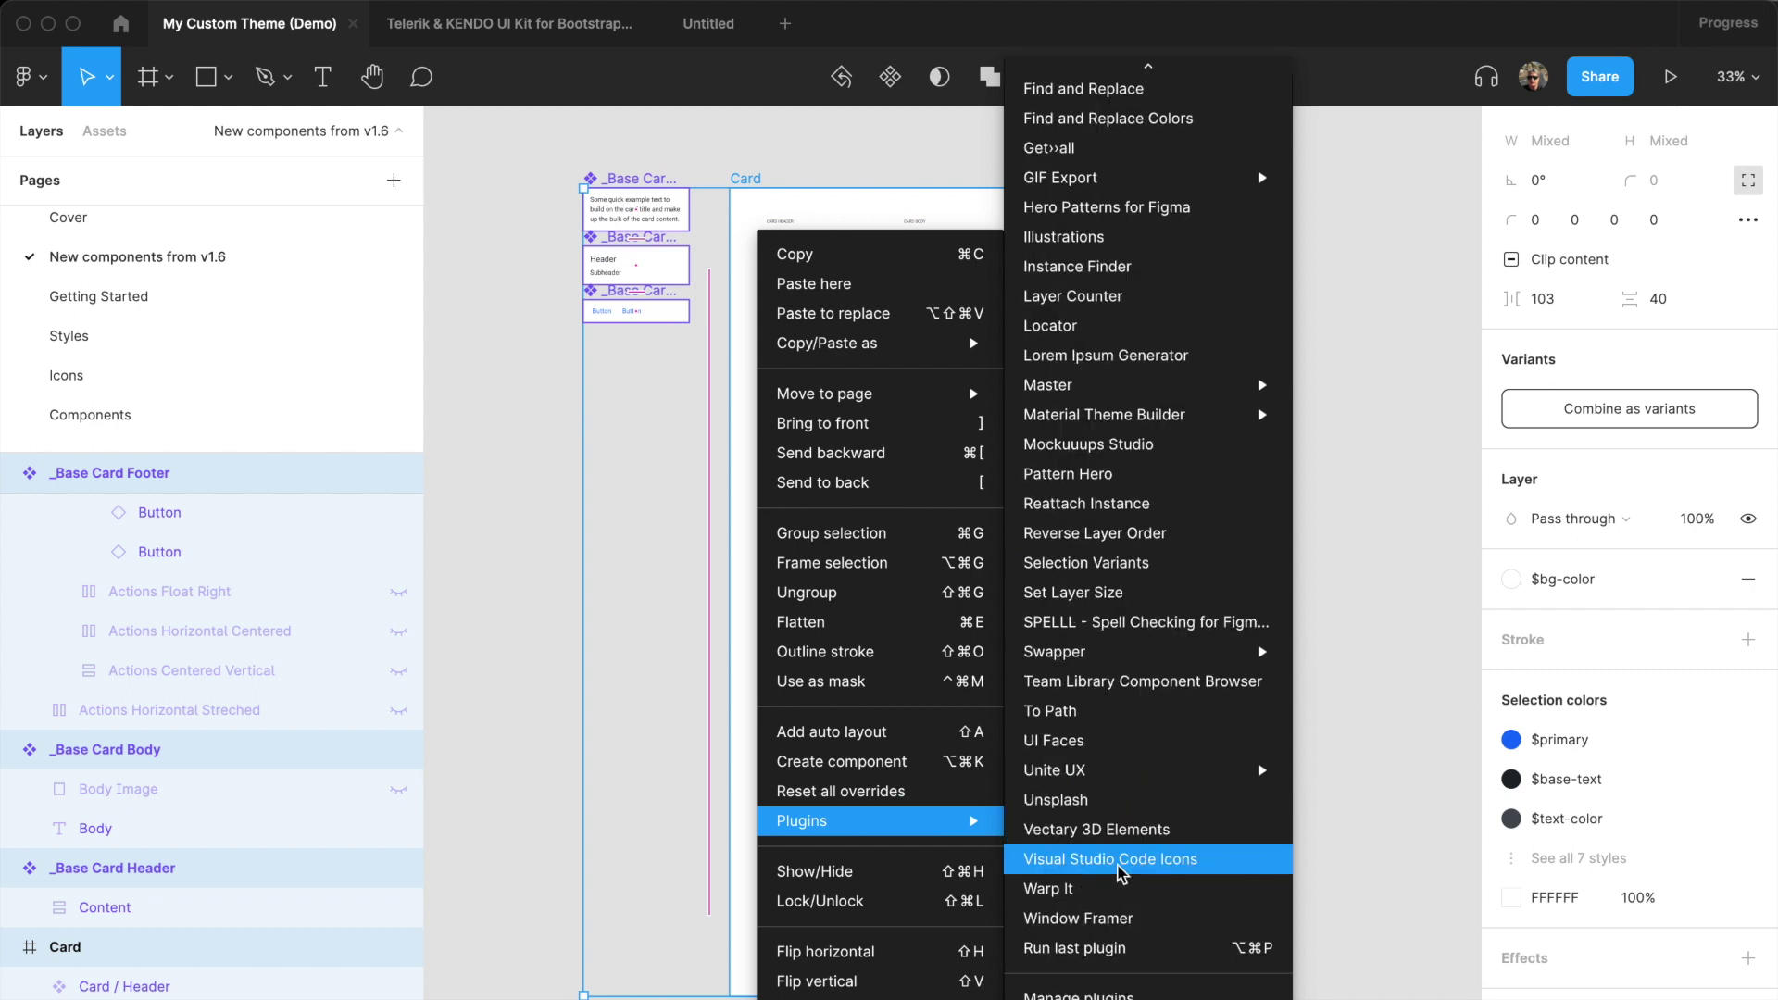
mouse_move(1111, 991)
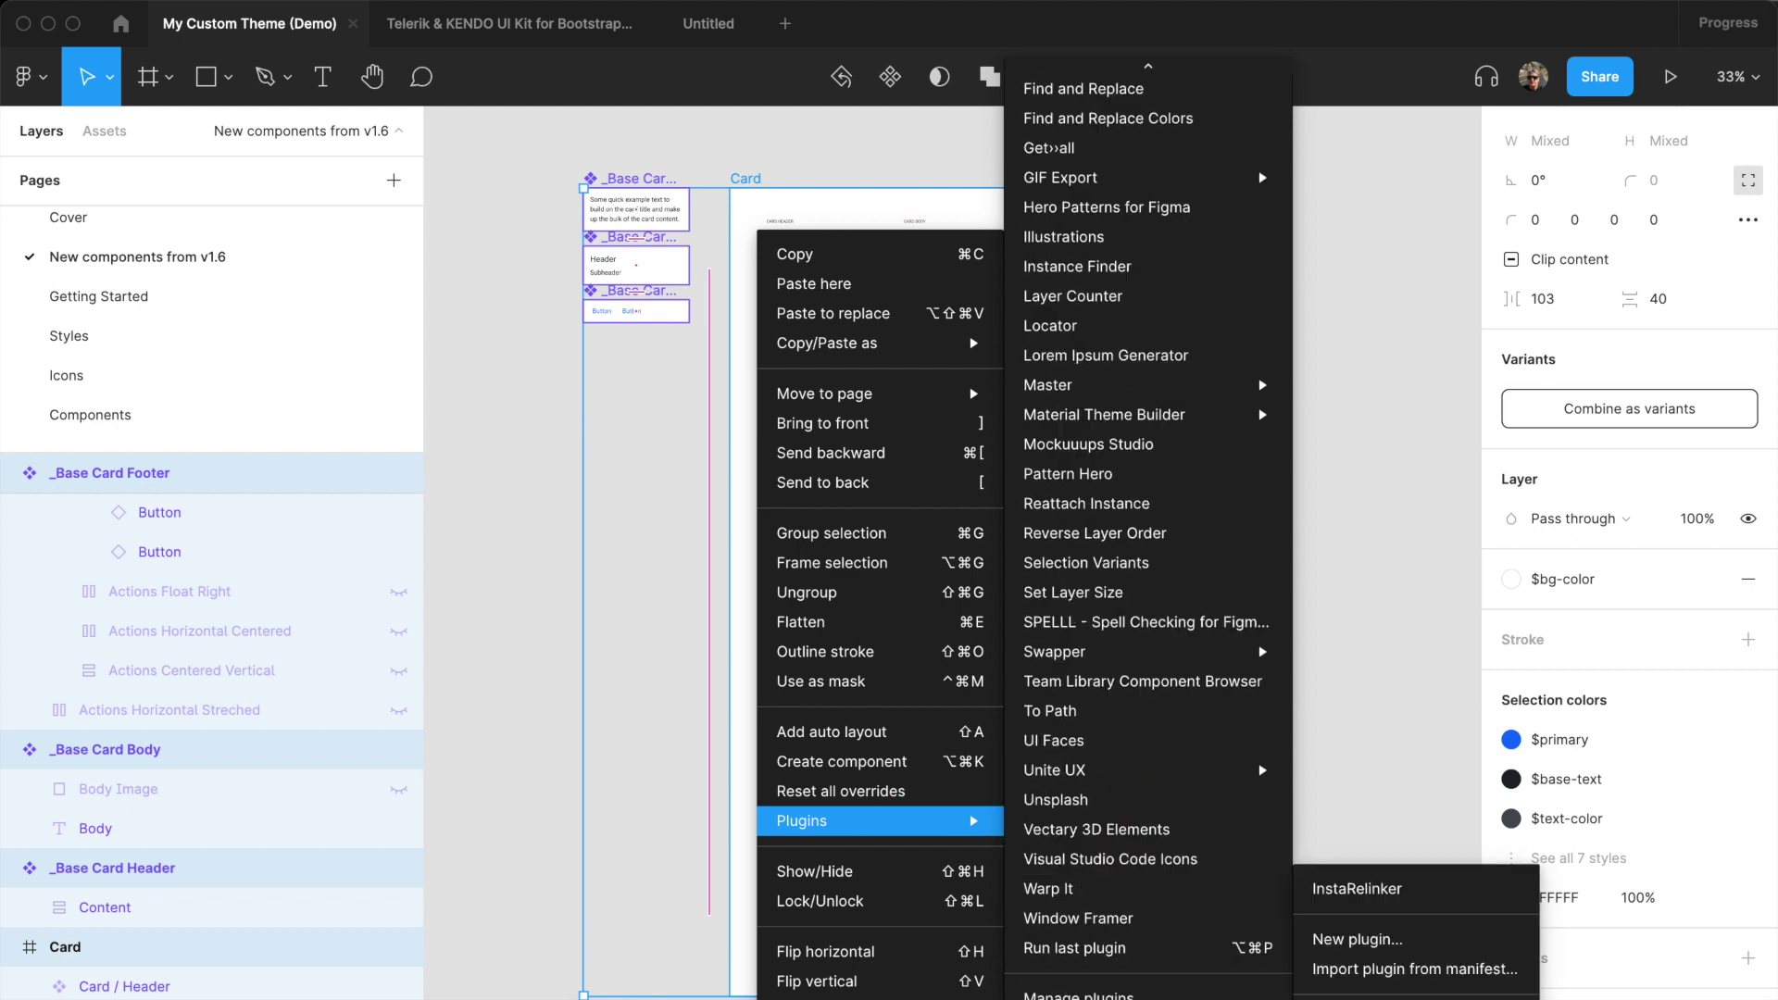
left_click(1343, 893)
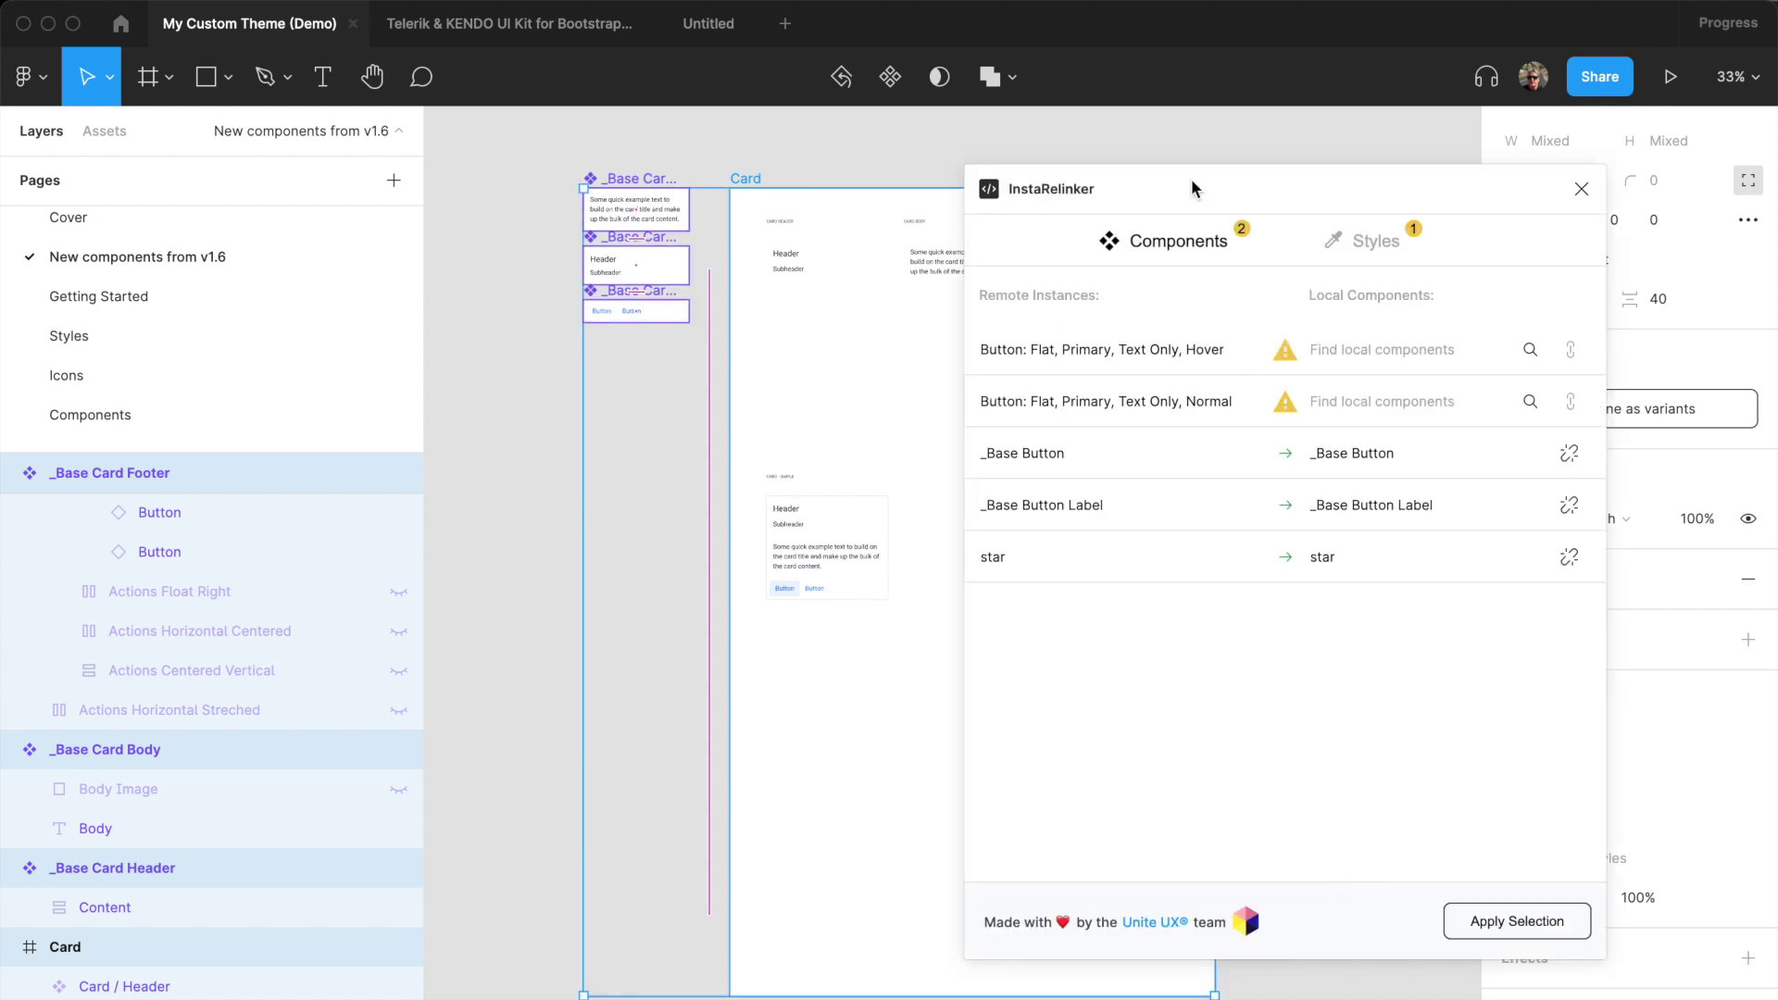
left_click(1389, 243)
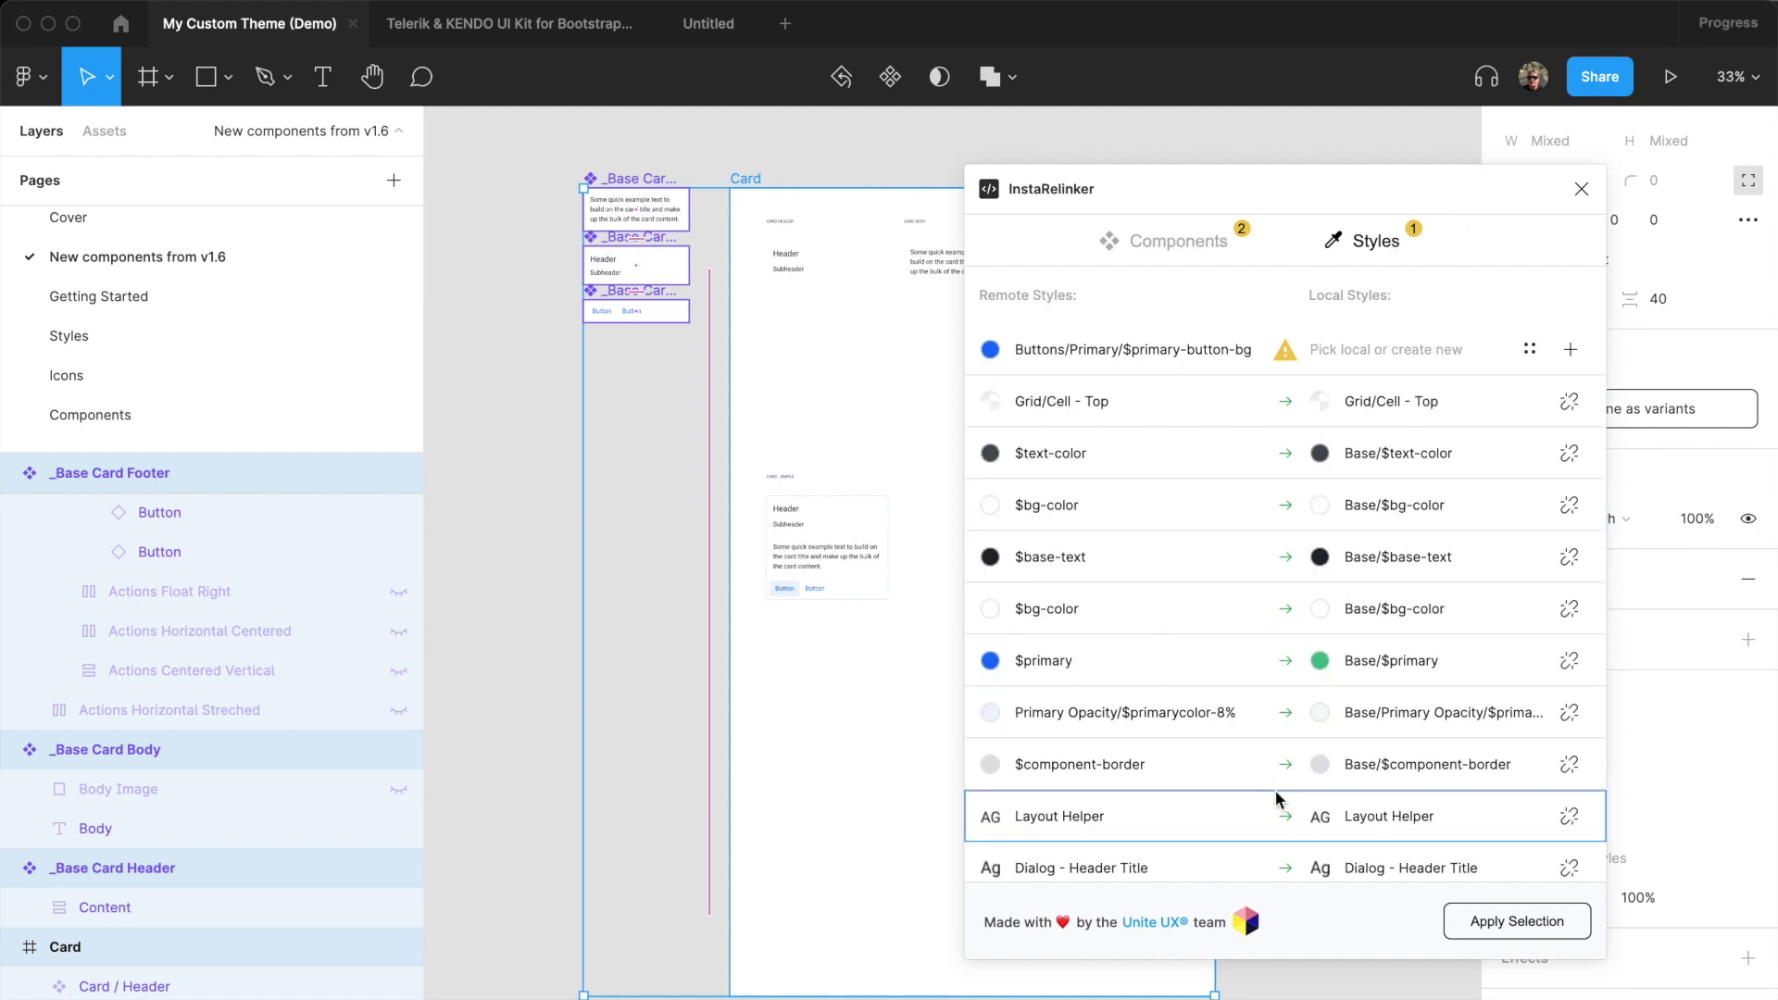
left_click(1169, 241)
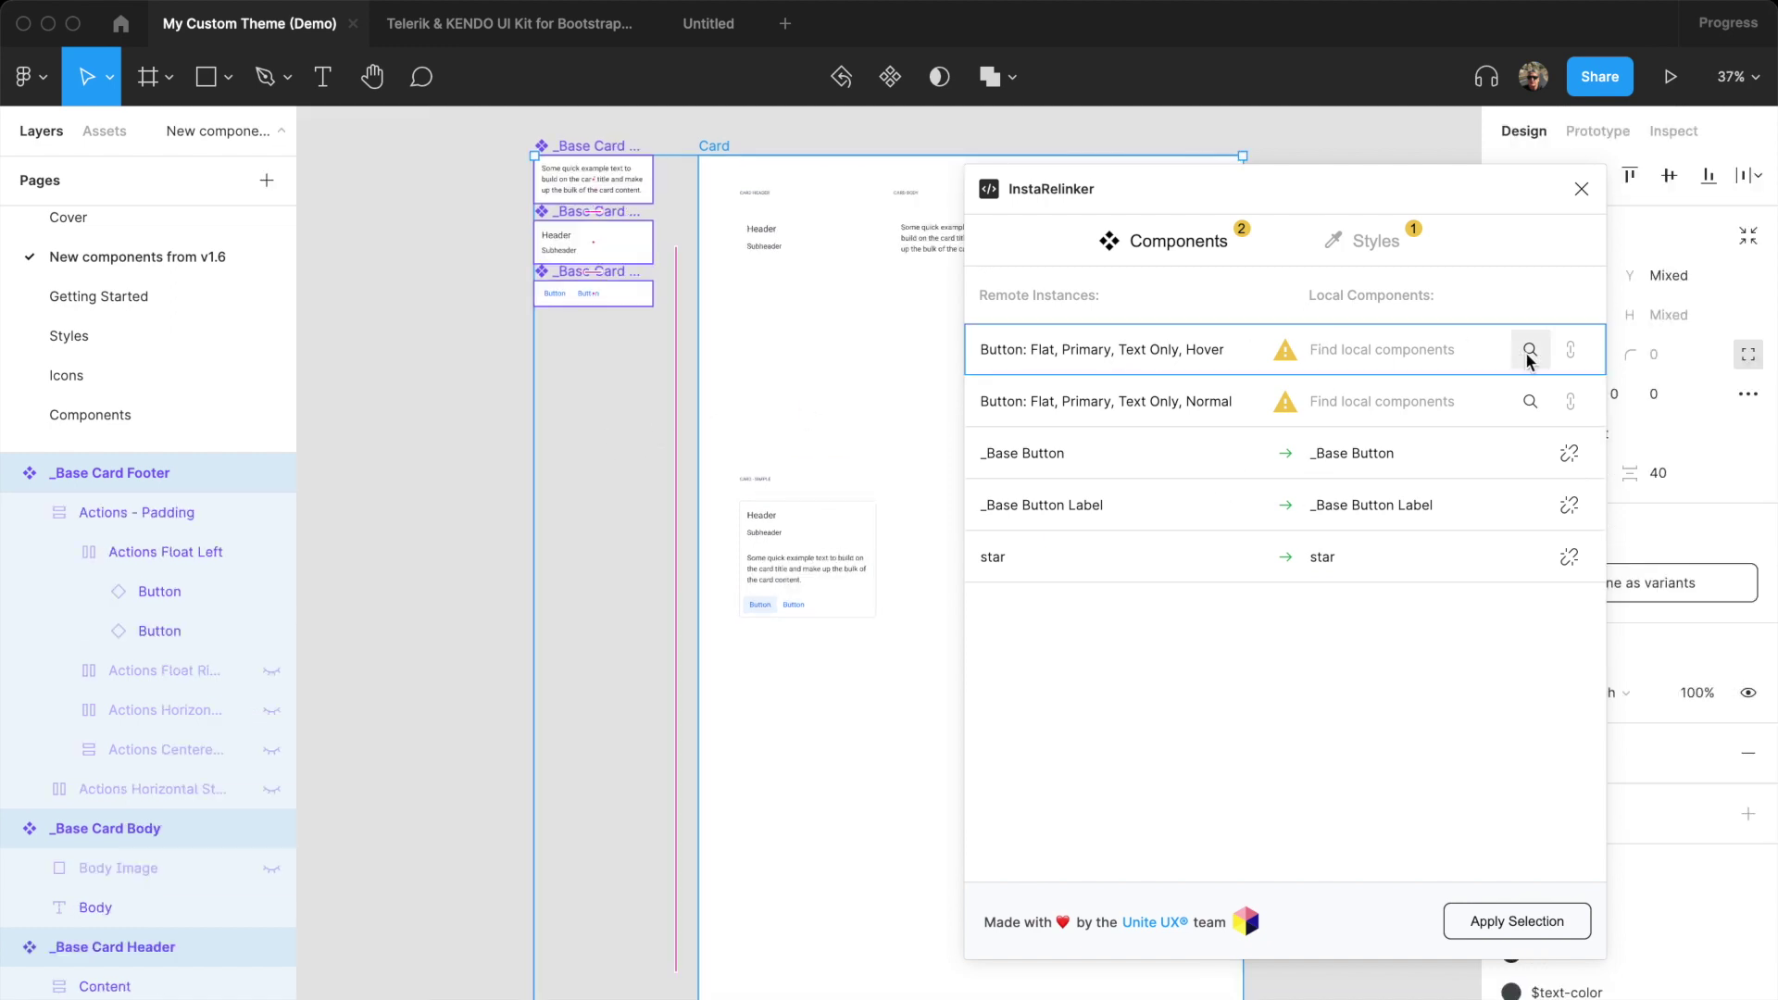
- Link the remote instance Button: Flat, Primary, Text Only, Hover to the local component Flat / Primary / Text / Hover
left_click(1528, 352)
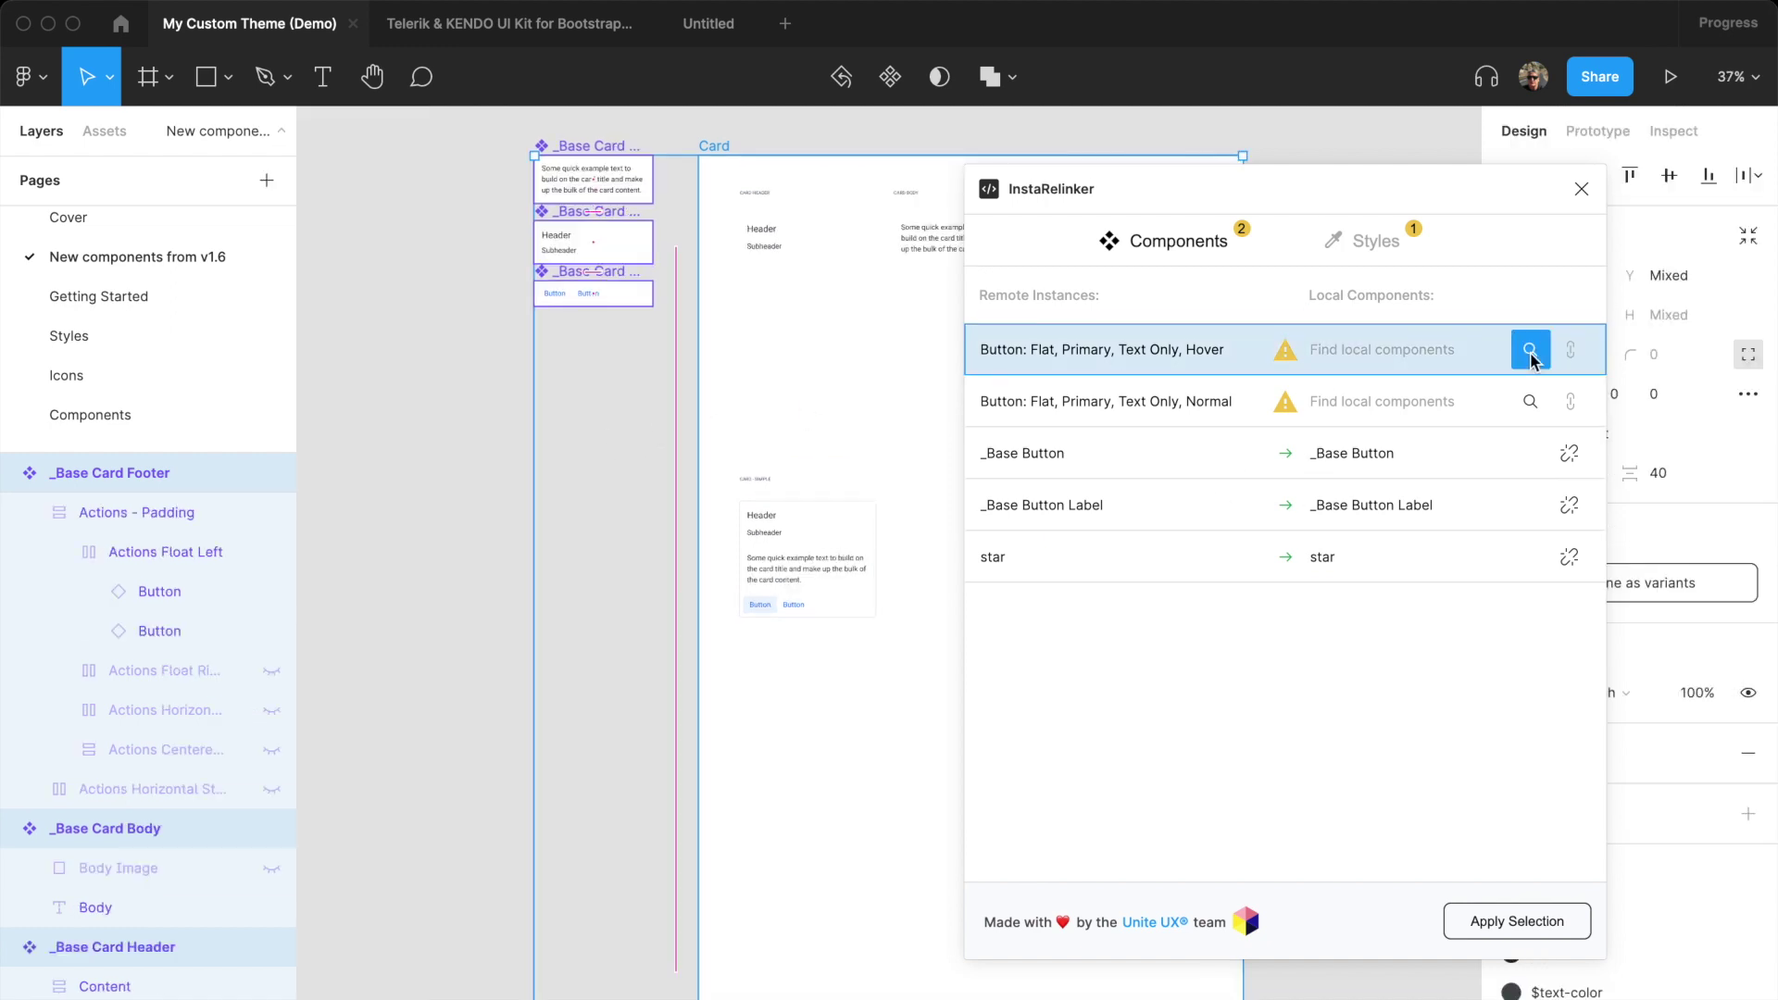
type("Fla")
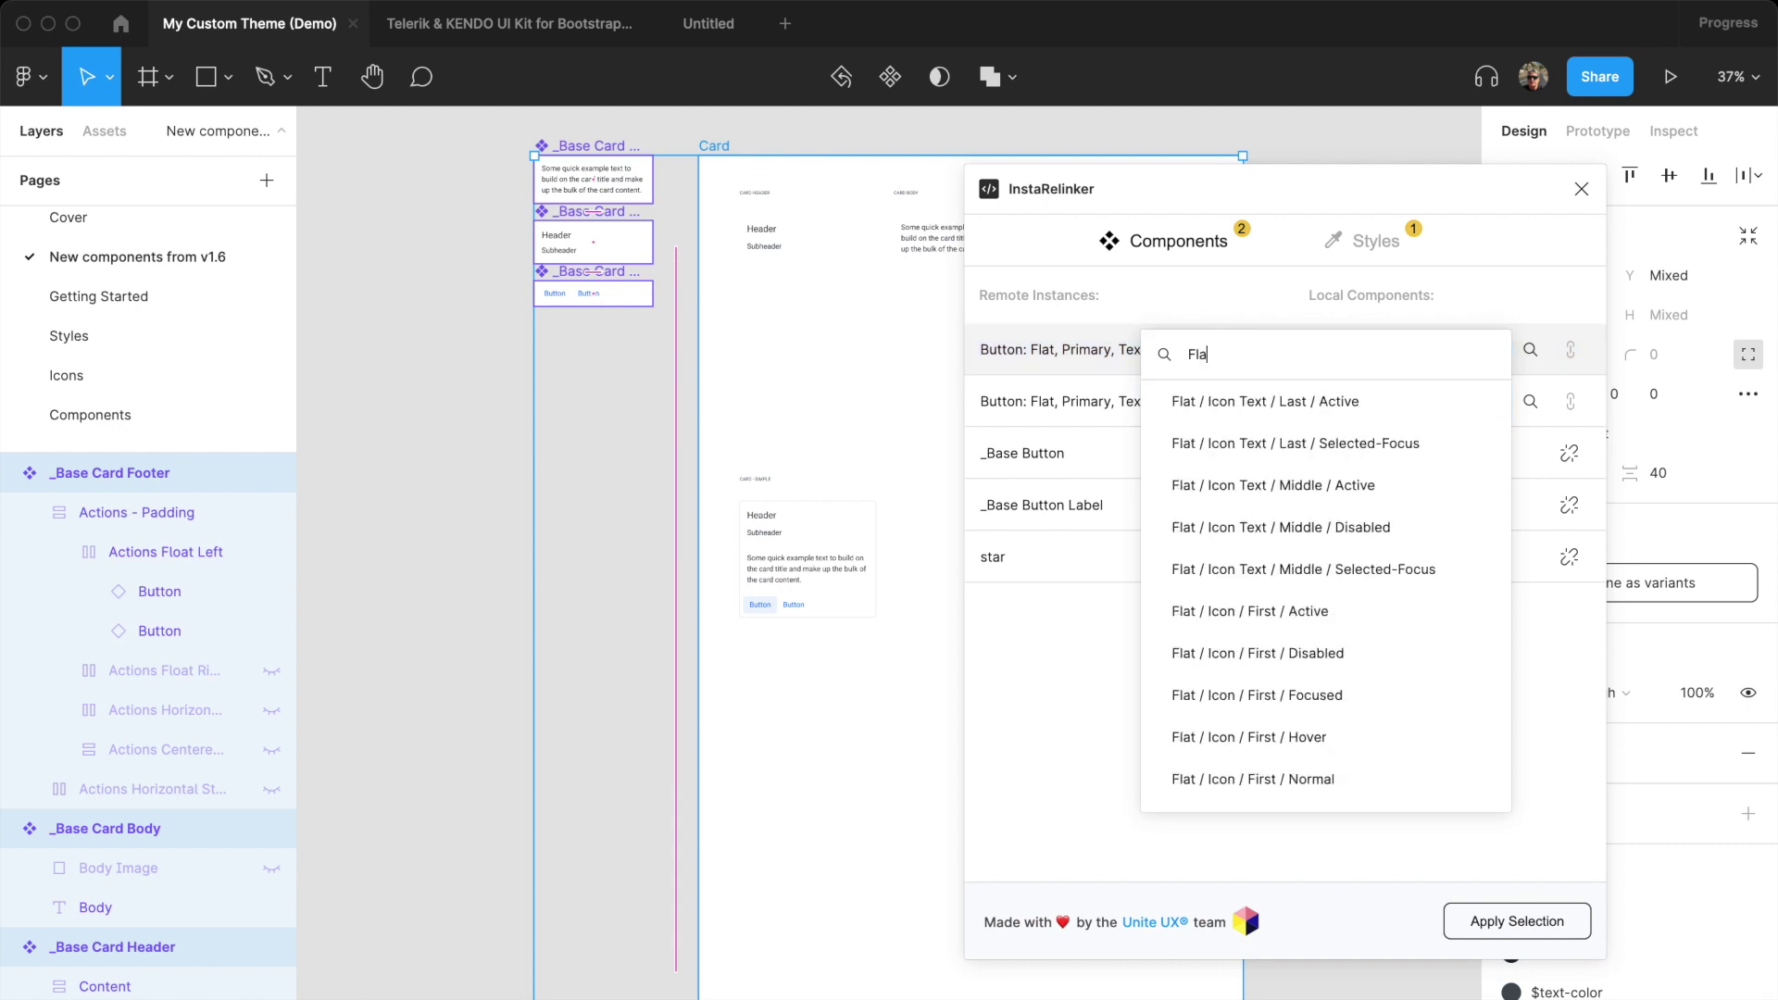
type("t / Primary ")
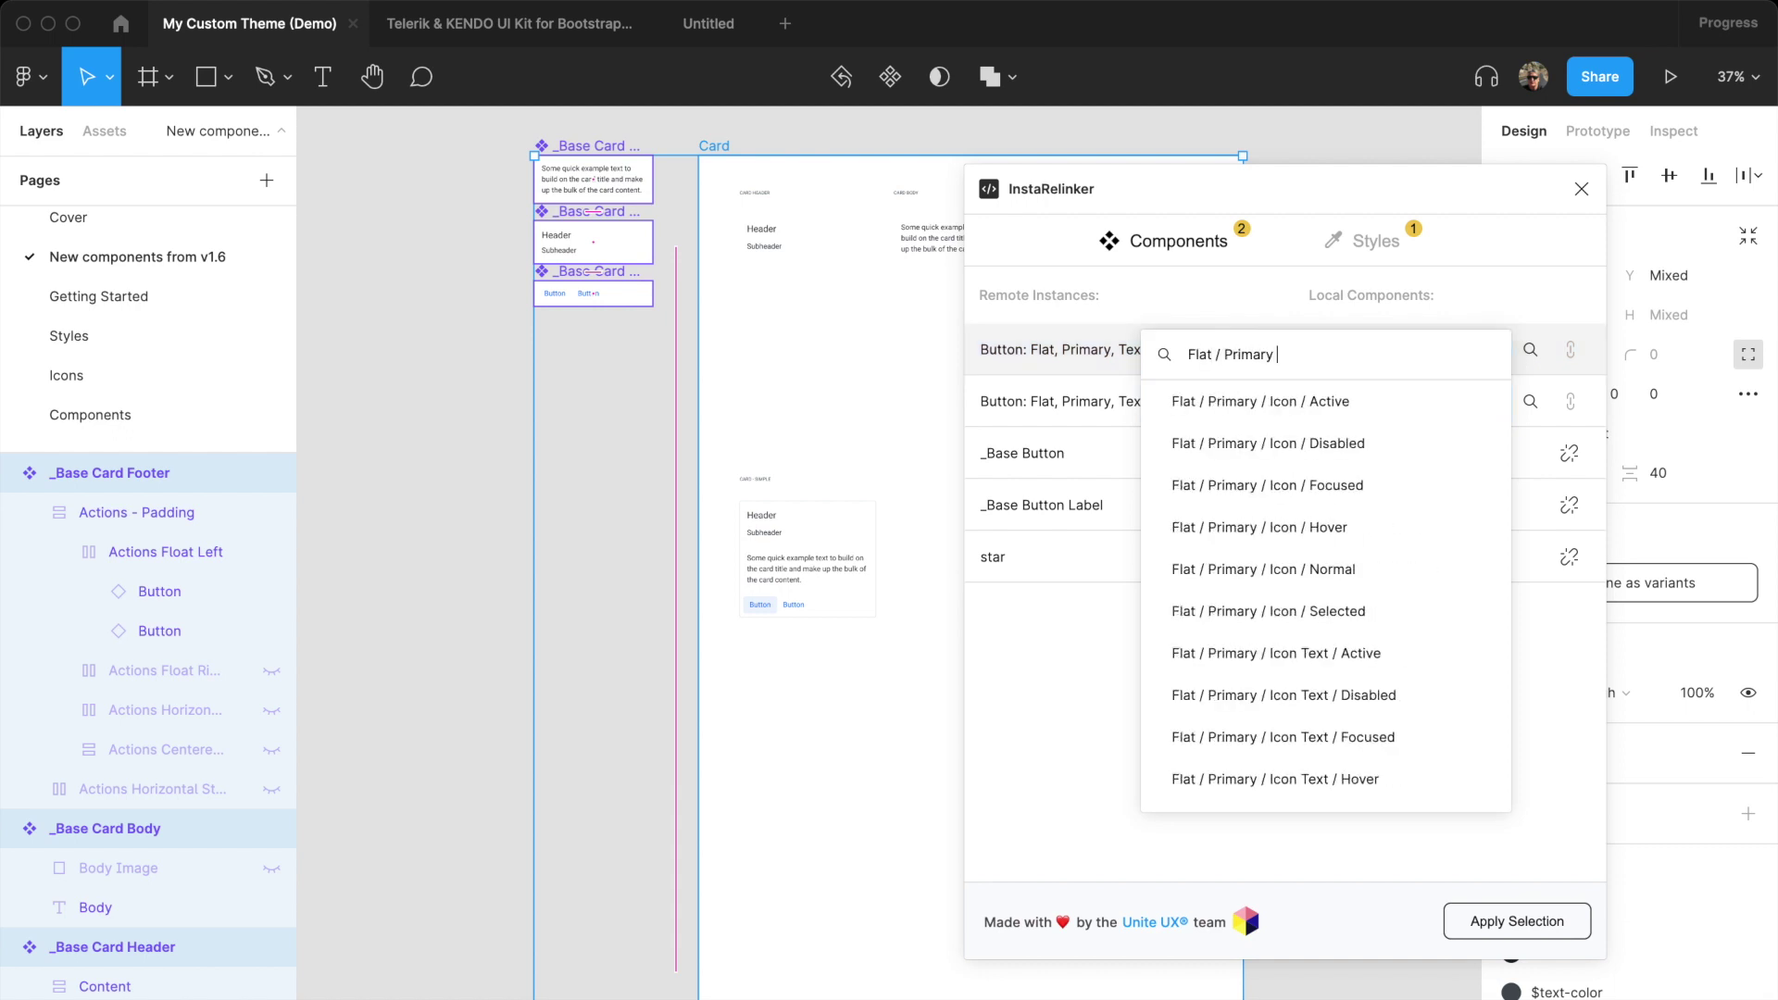
type("/ Text")
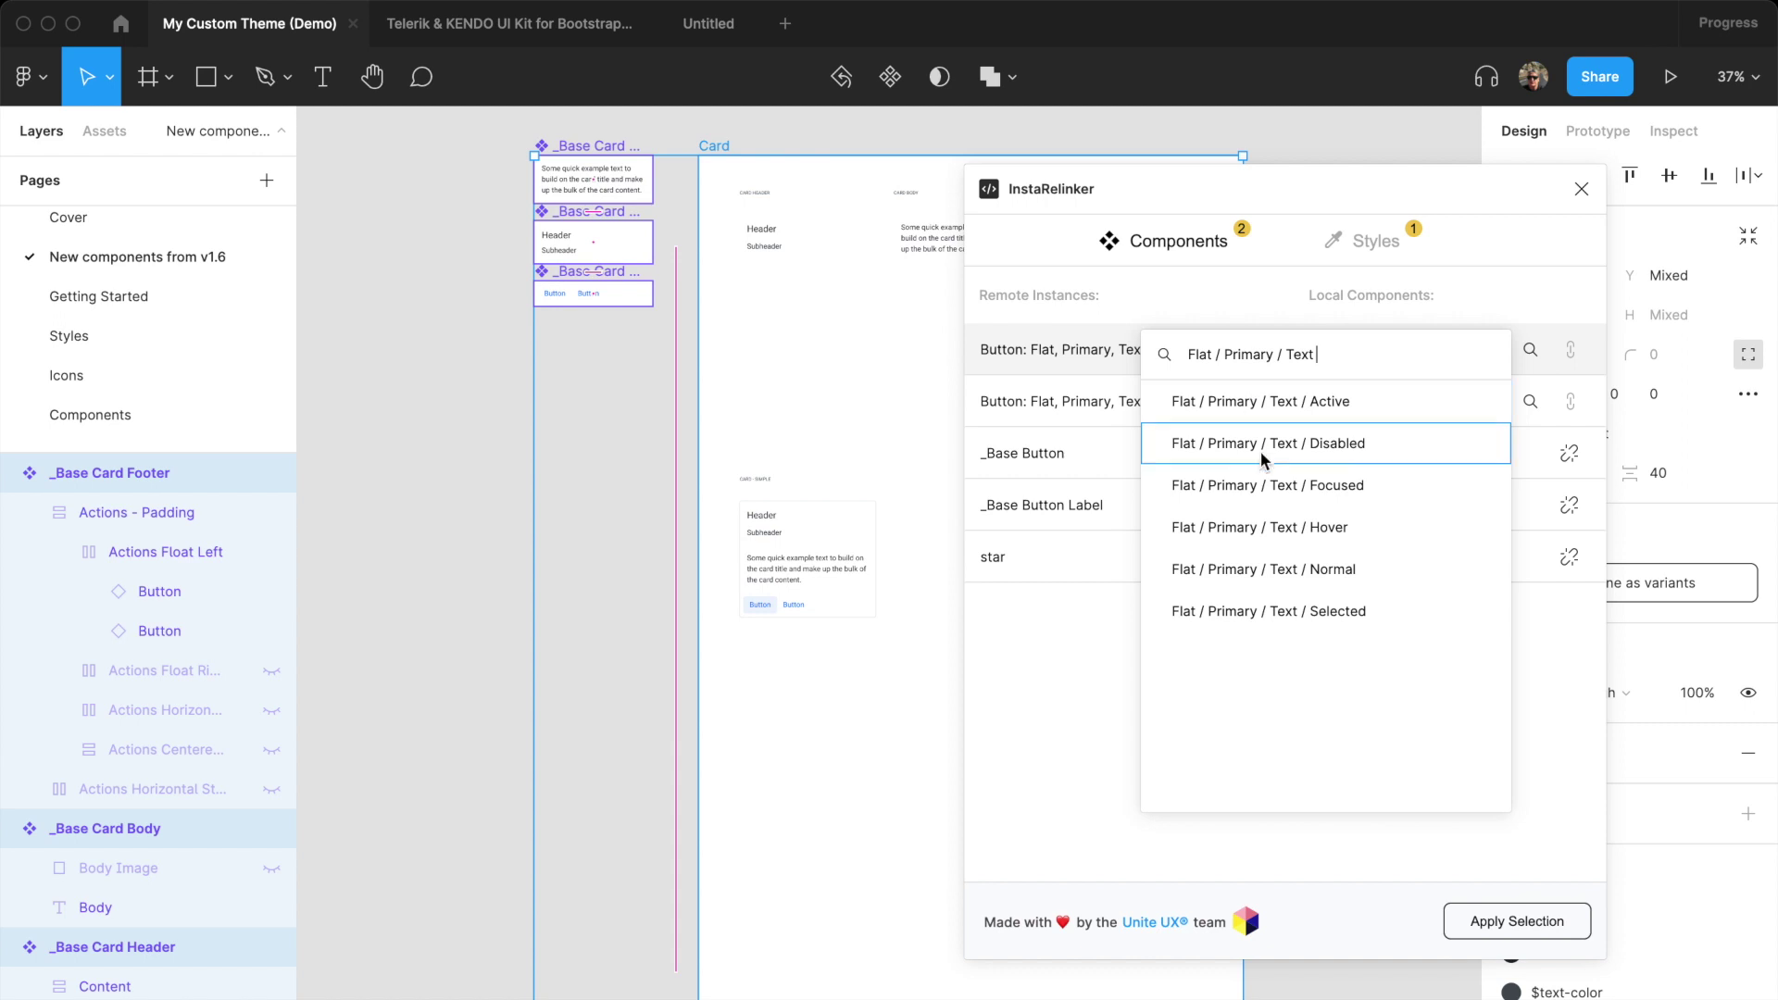
left_click(1296, 526)
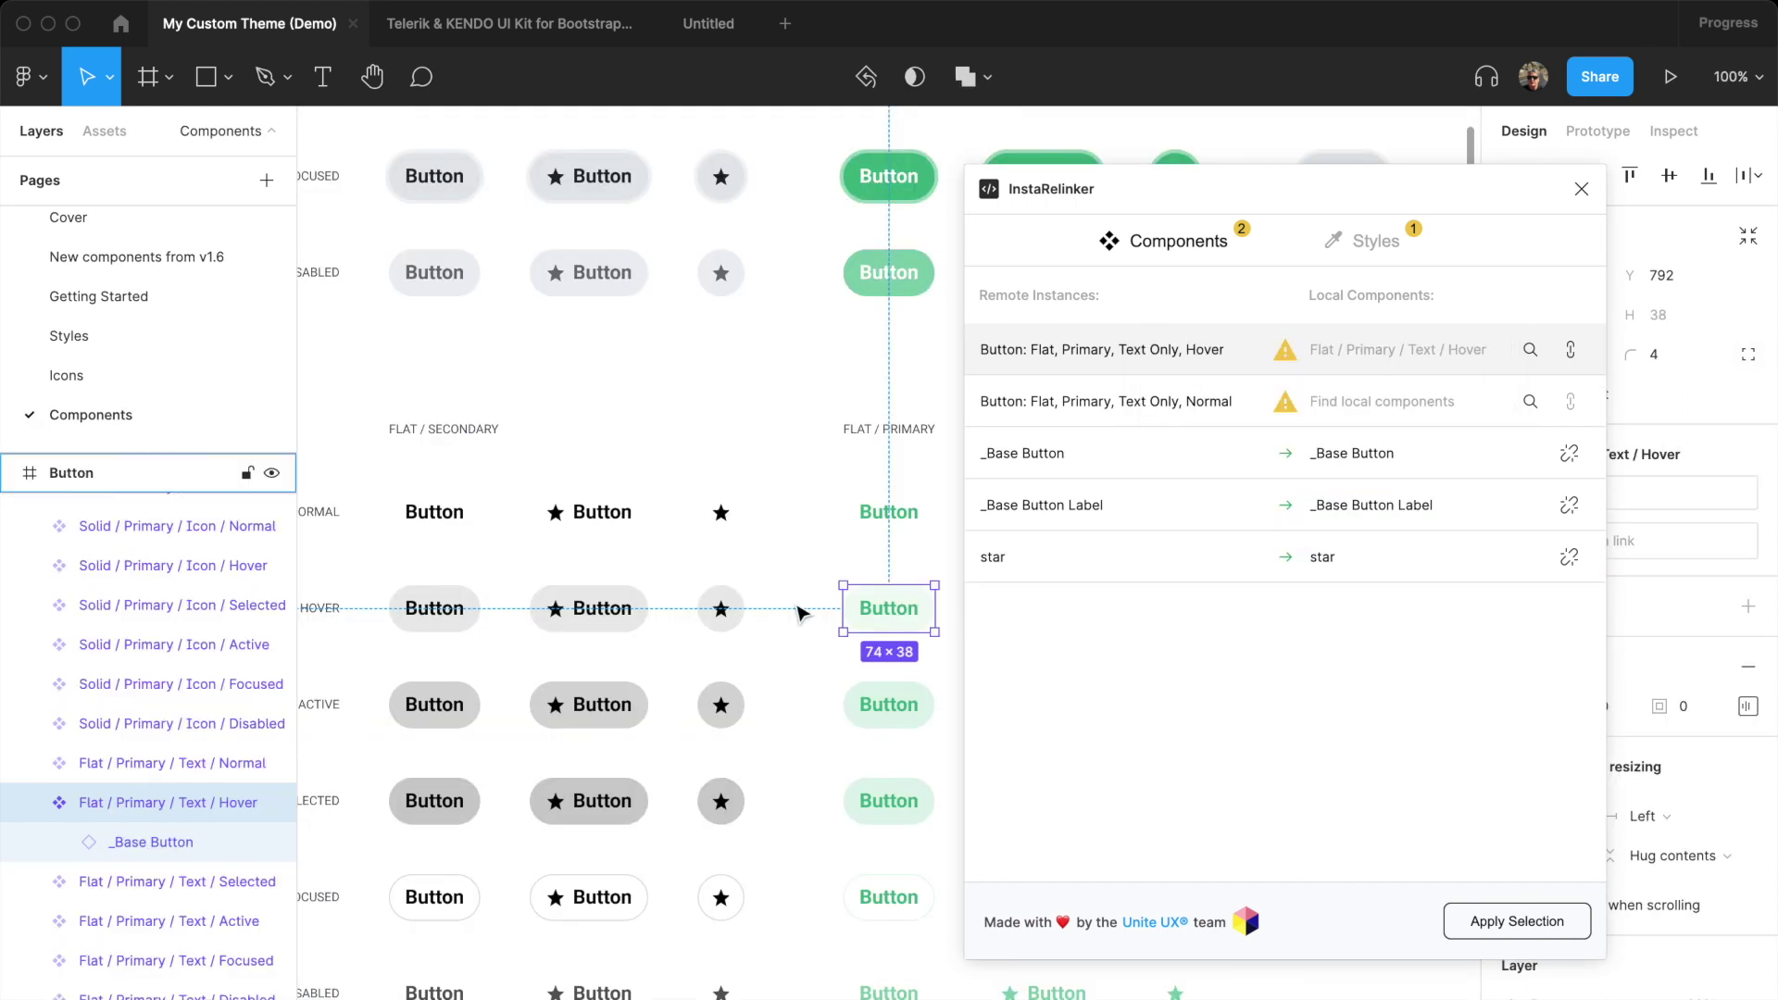
scroll(796, 607, "down", 3)
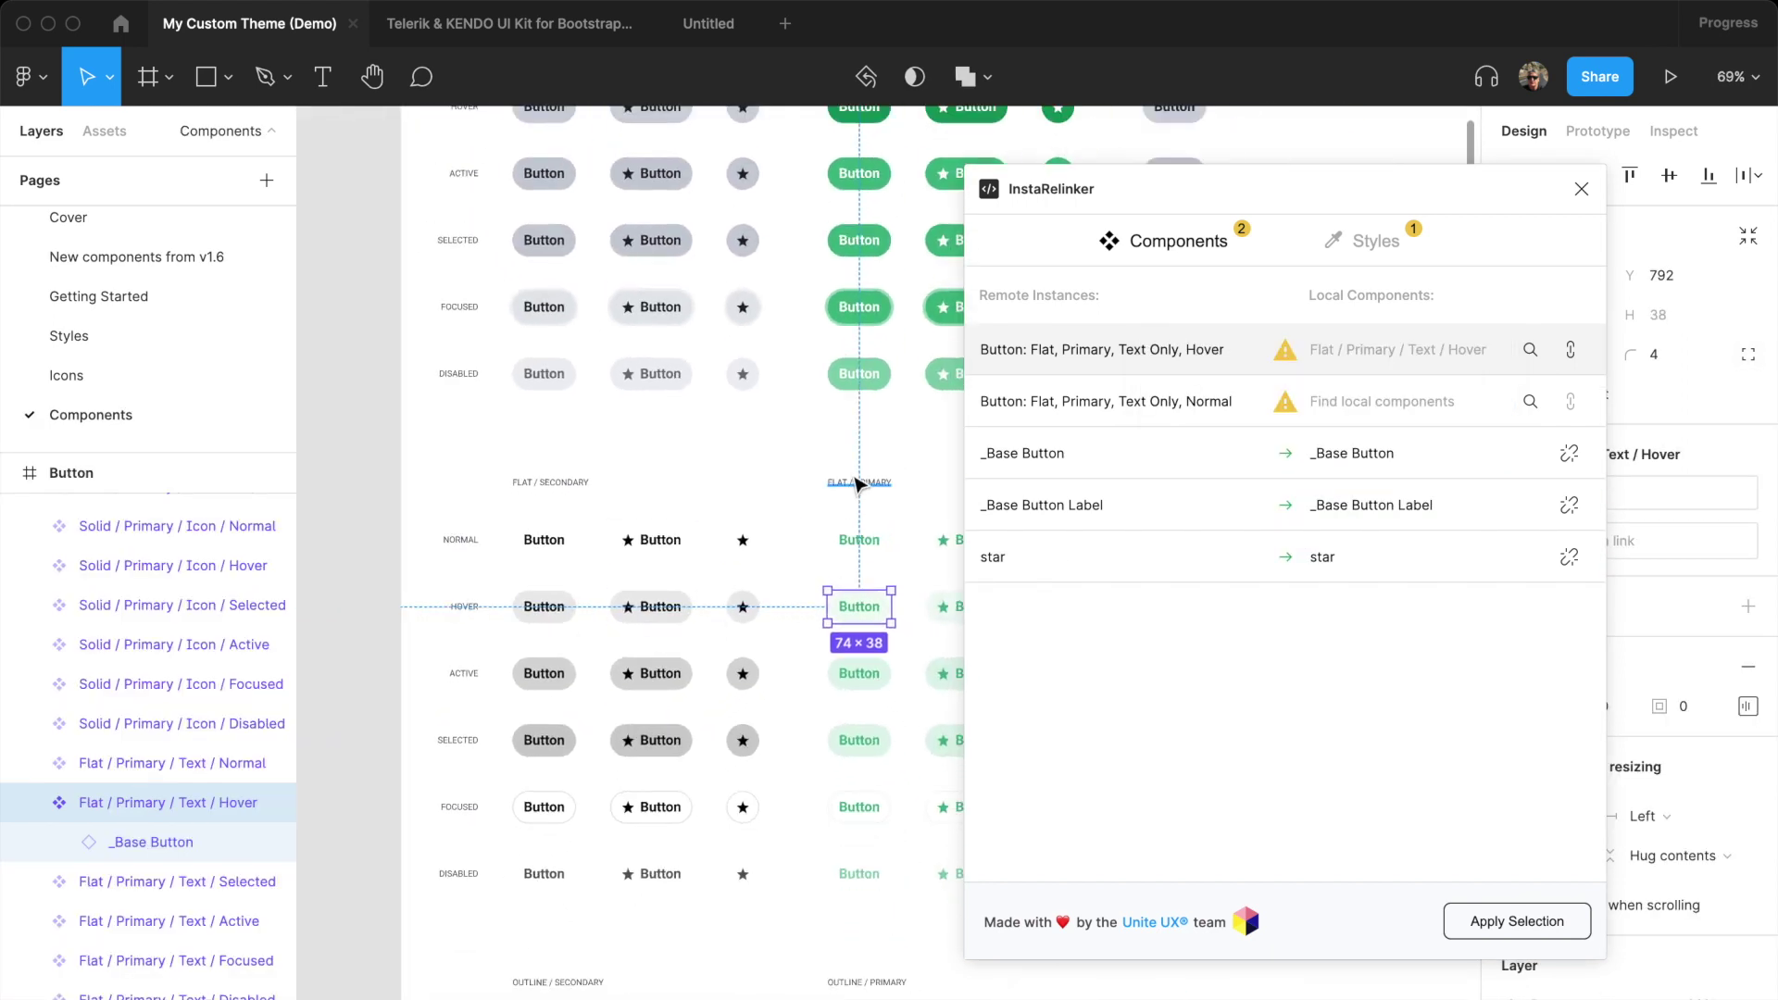
left_click(1218, 356)
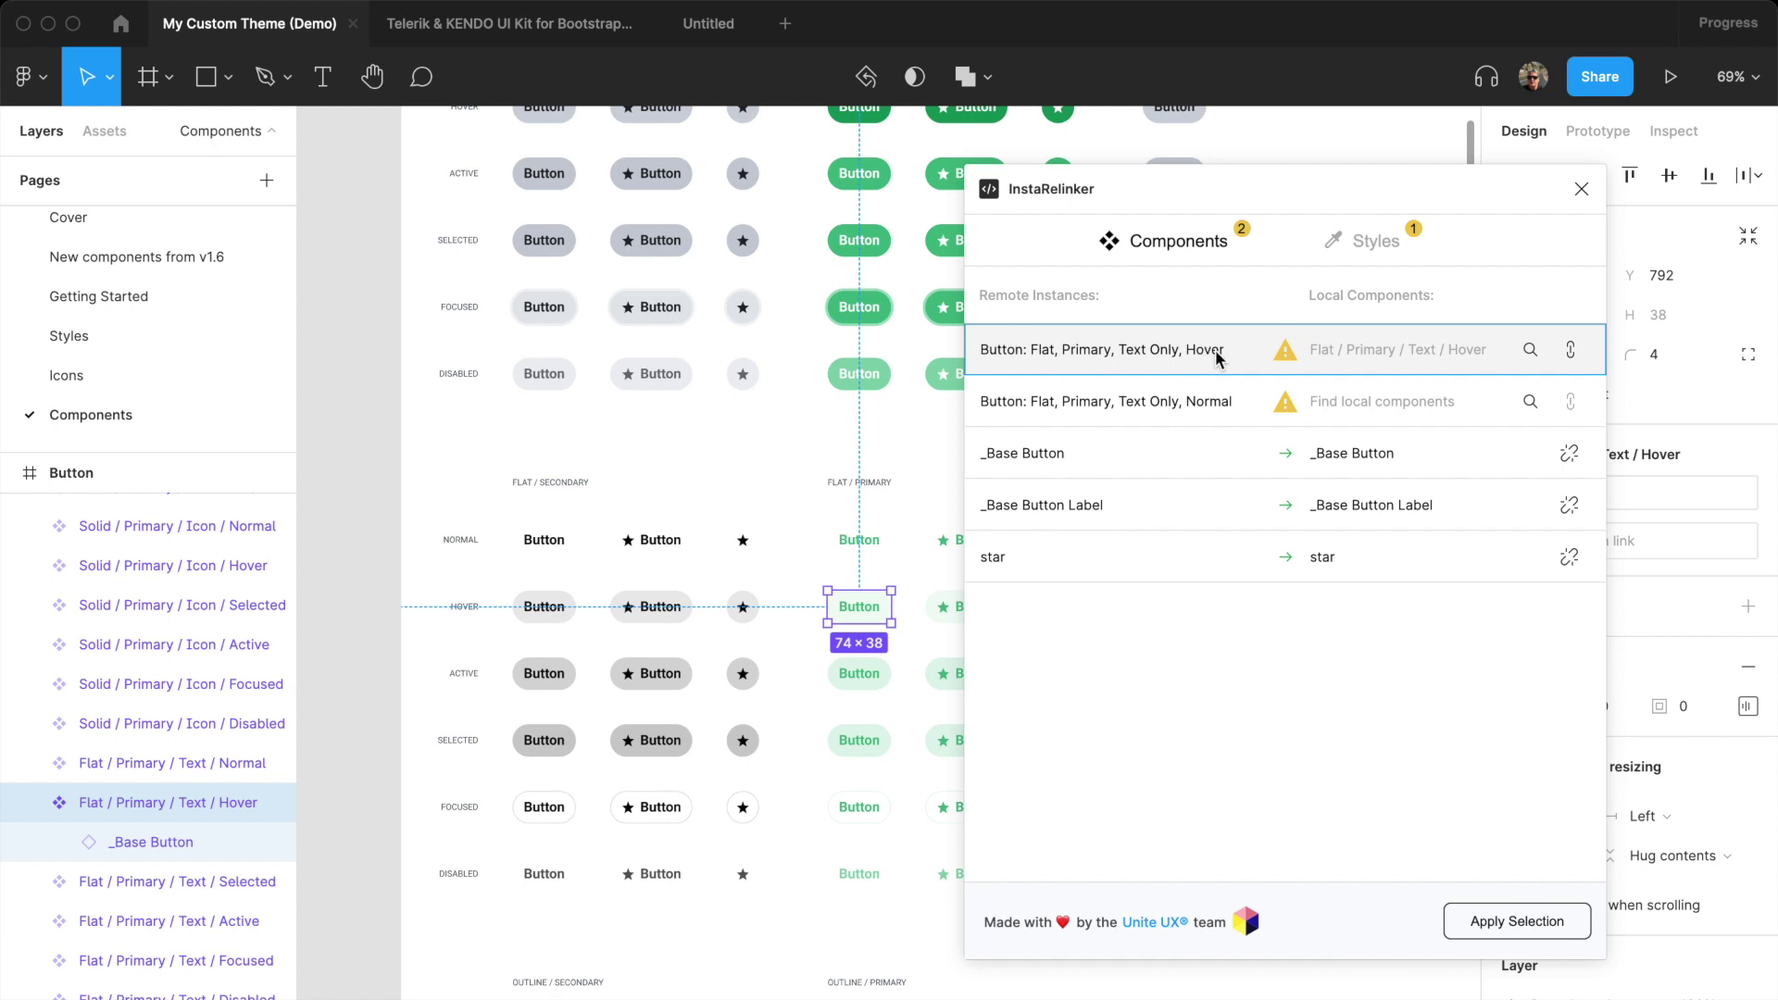
left_click(1572, 352)
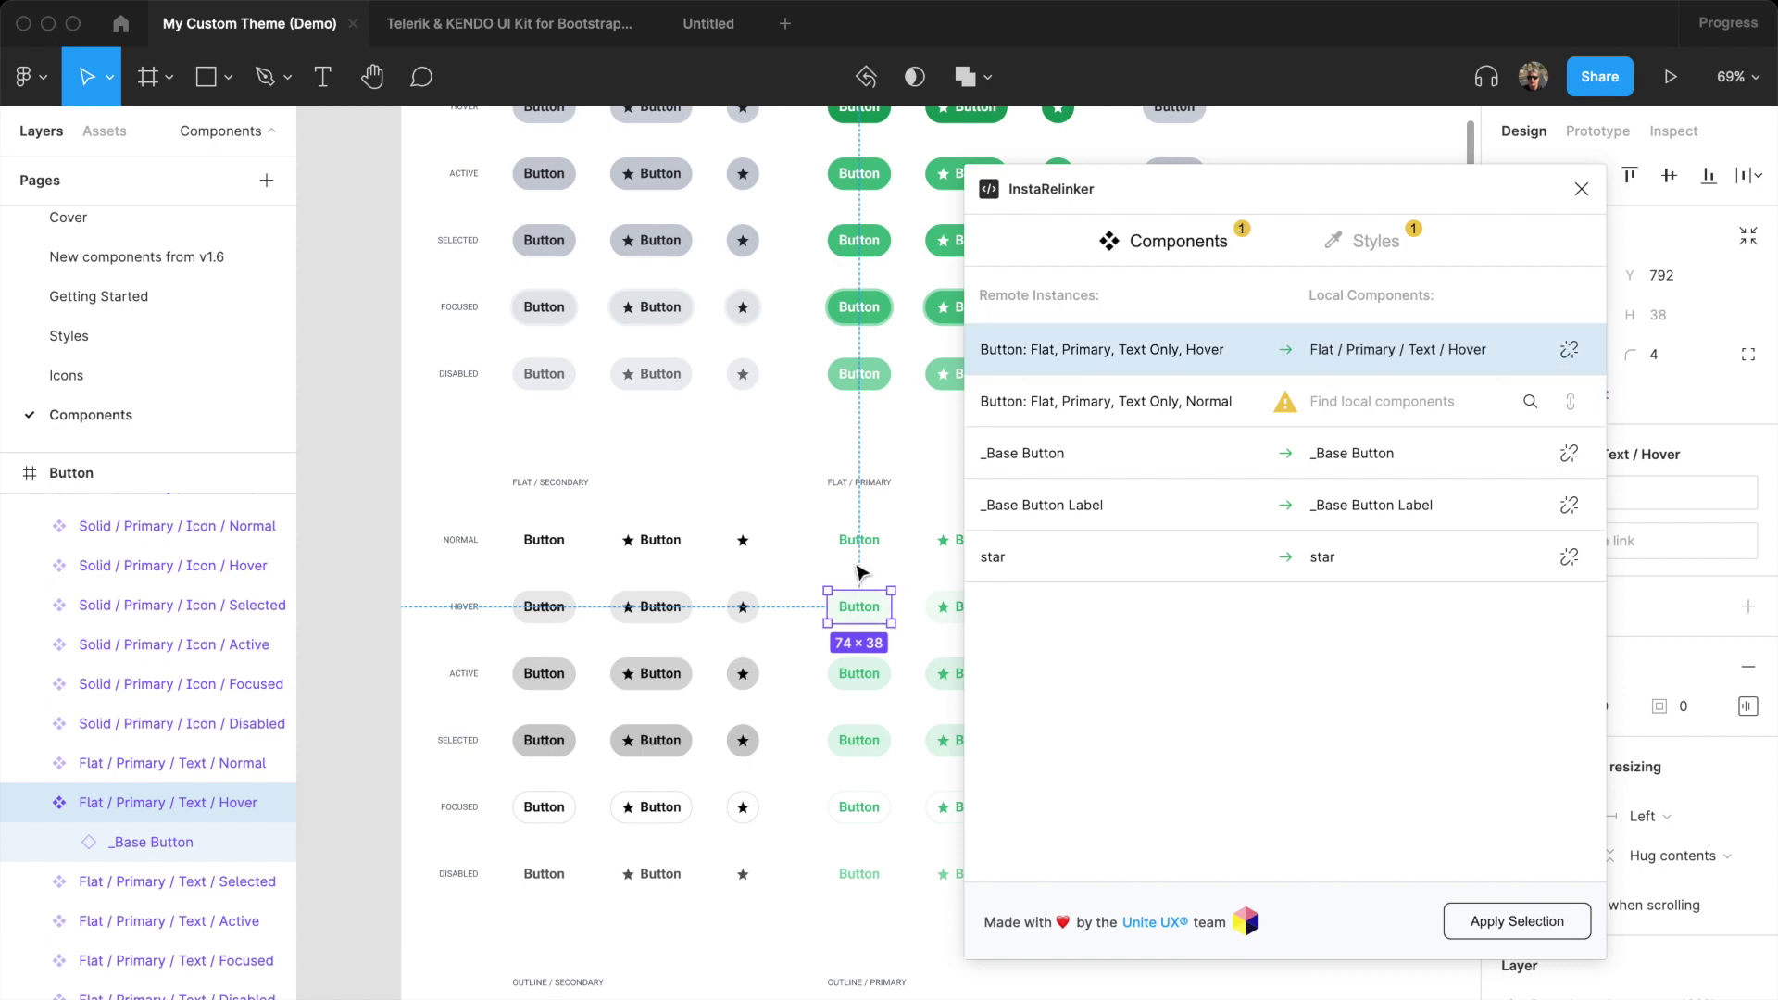
- Link the remote instance Button: Flat, Primary, Text Only, Normal to the local component Flat / Primary / Text / Normal
left_click(1081, 410)
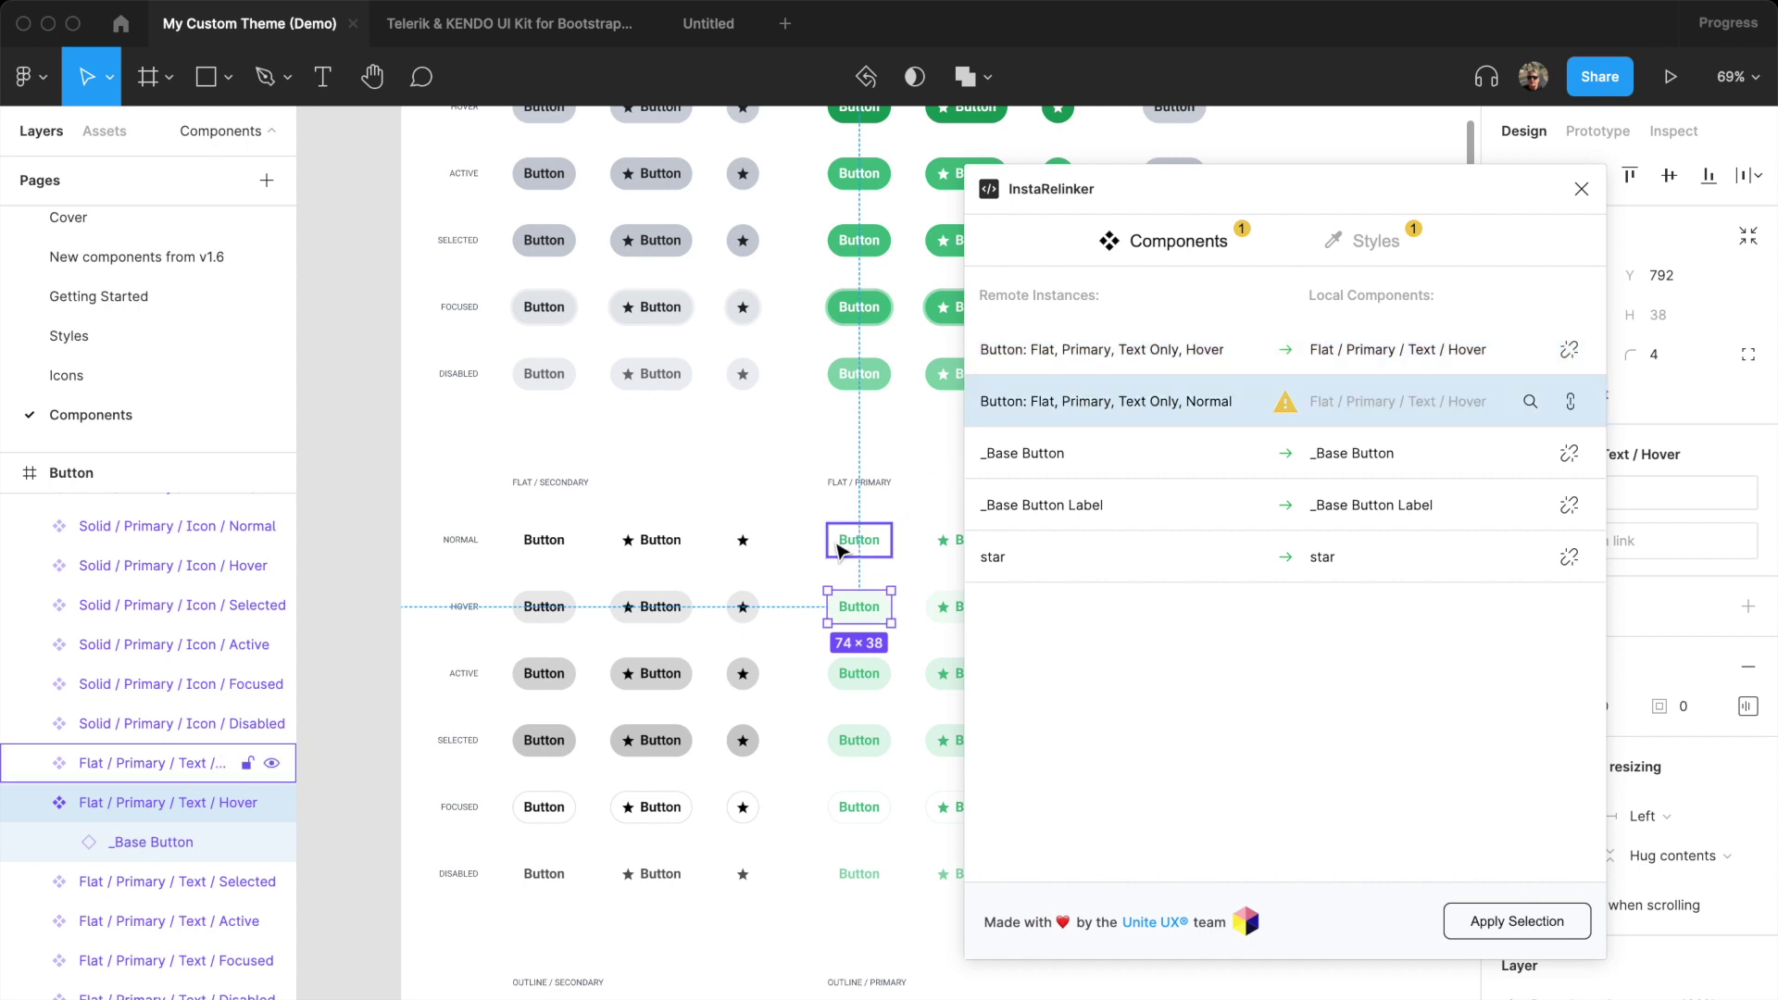
left_click(837, 548)
left_click(847, 604)
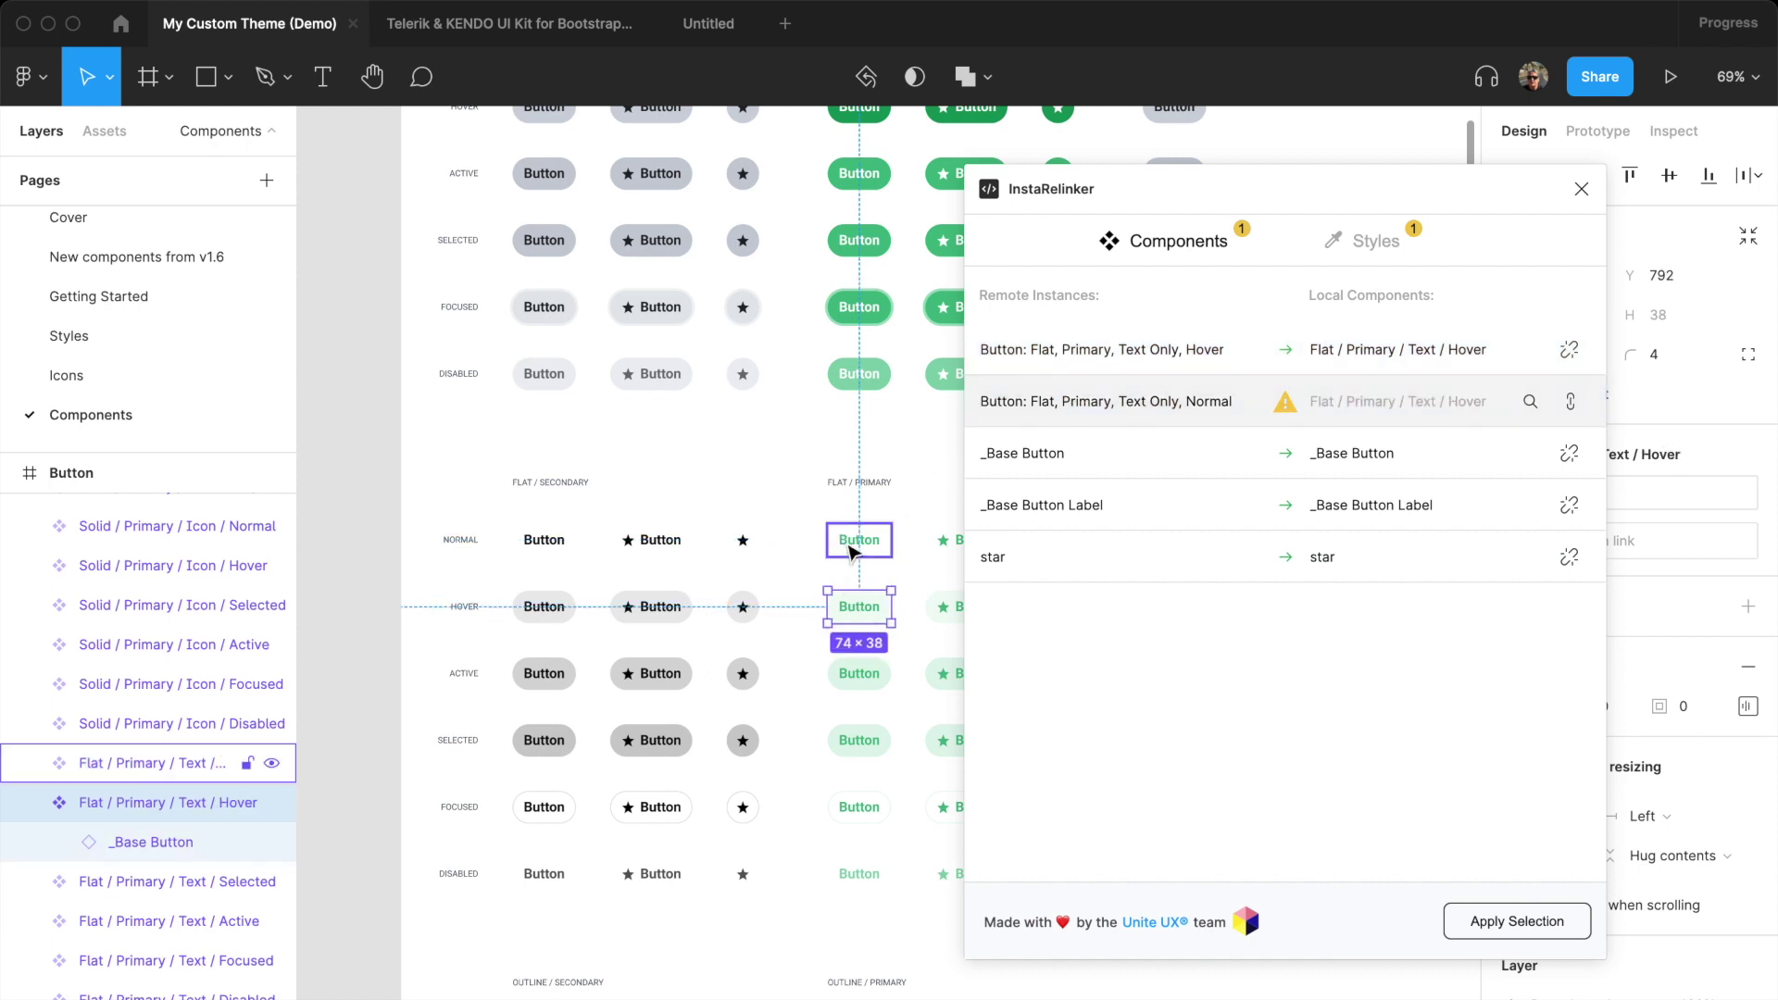
left_click(847, 544)
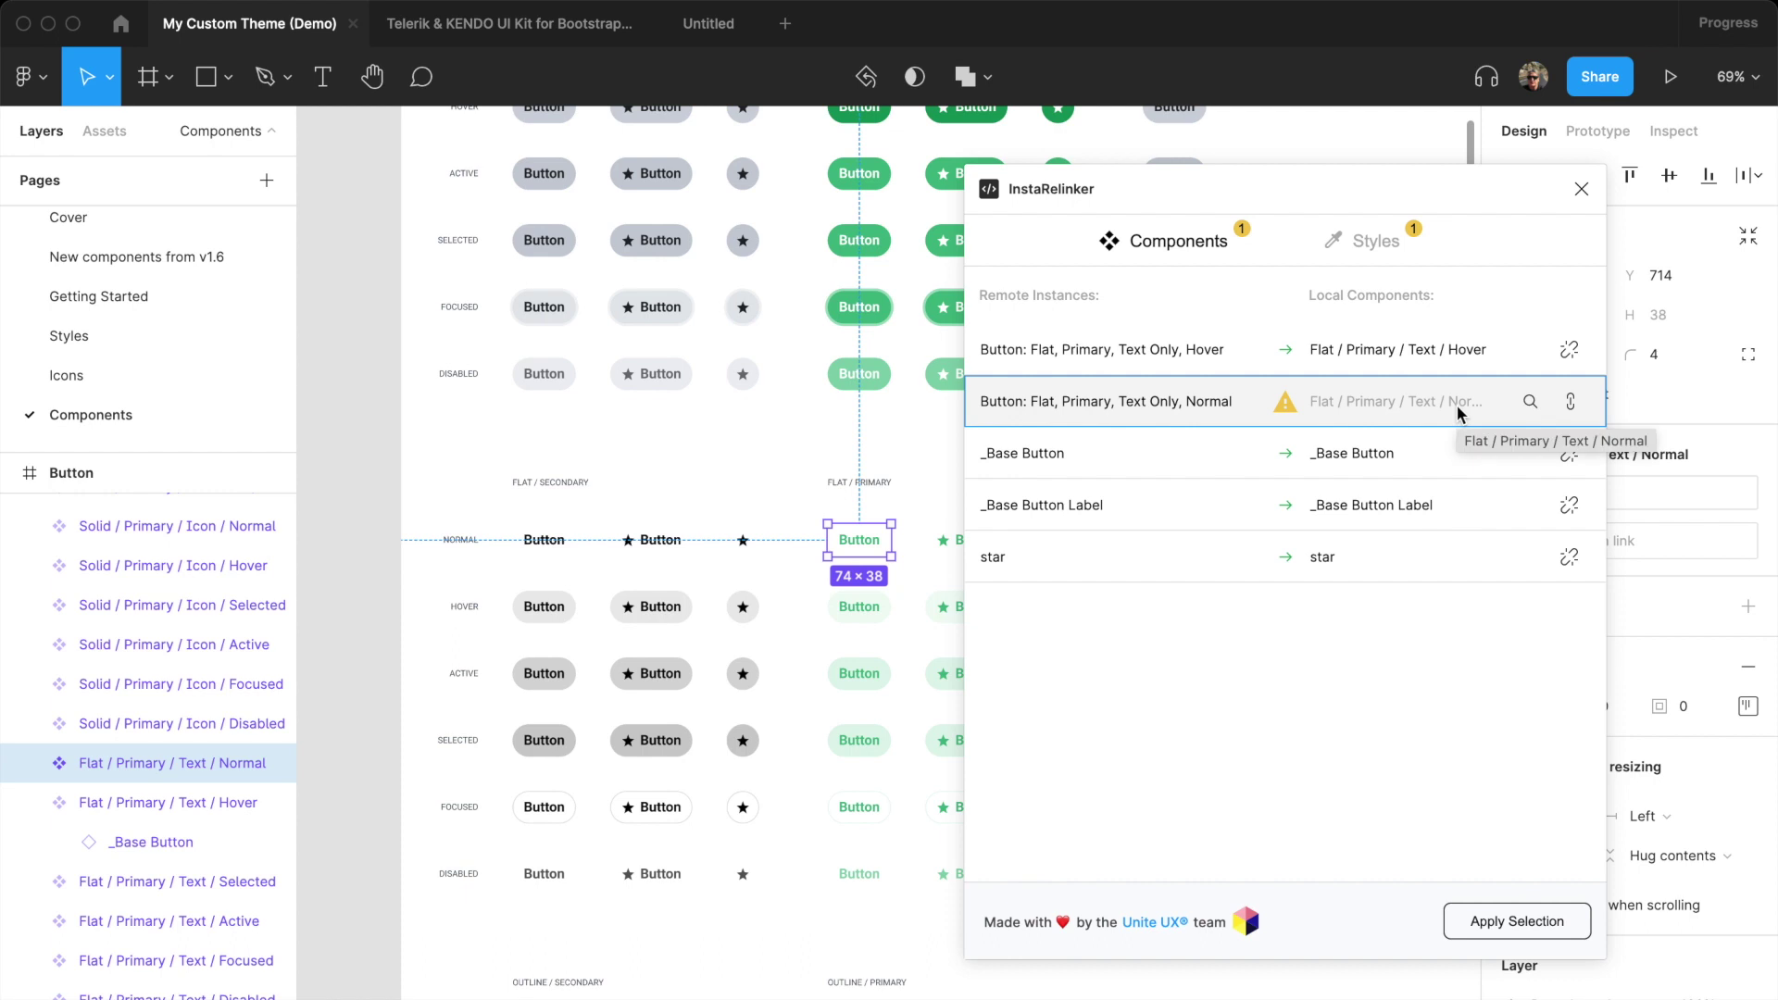
left_click(1572, 403)
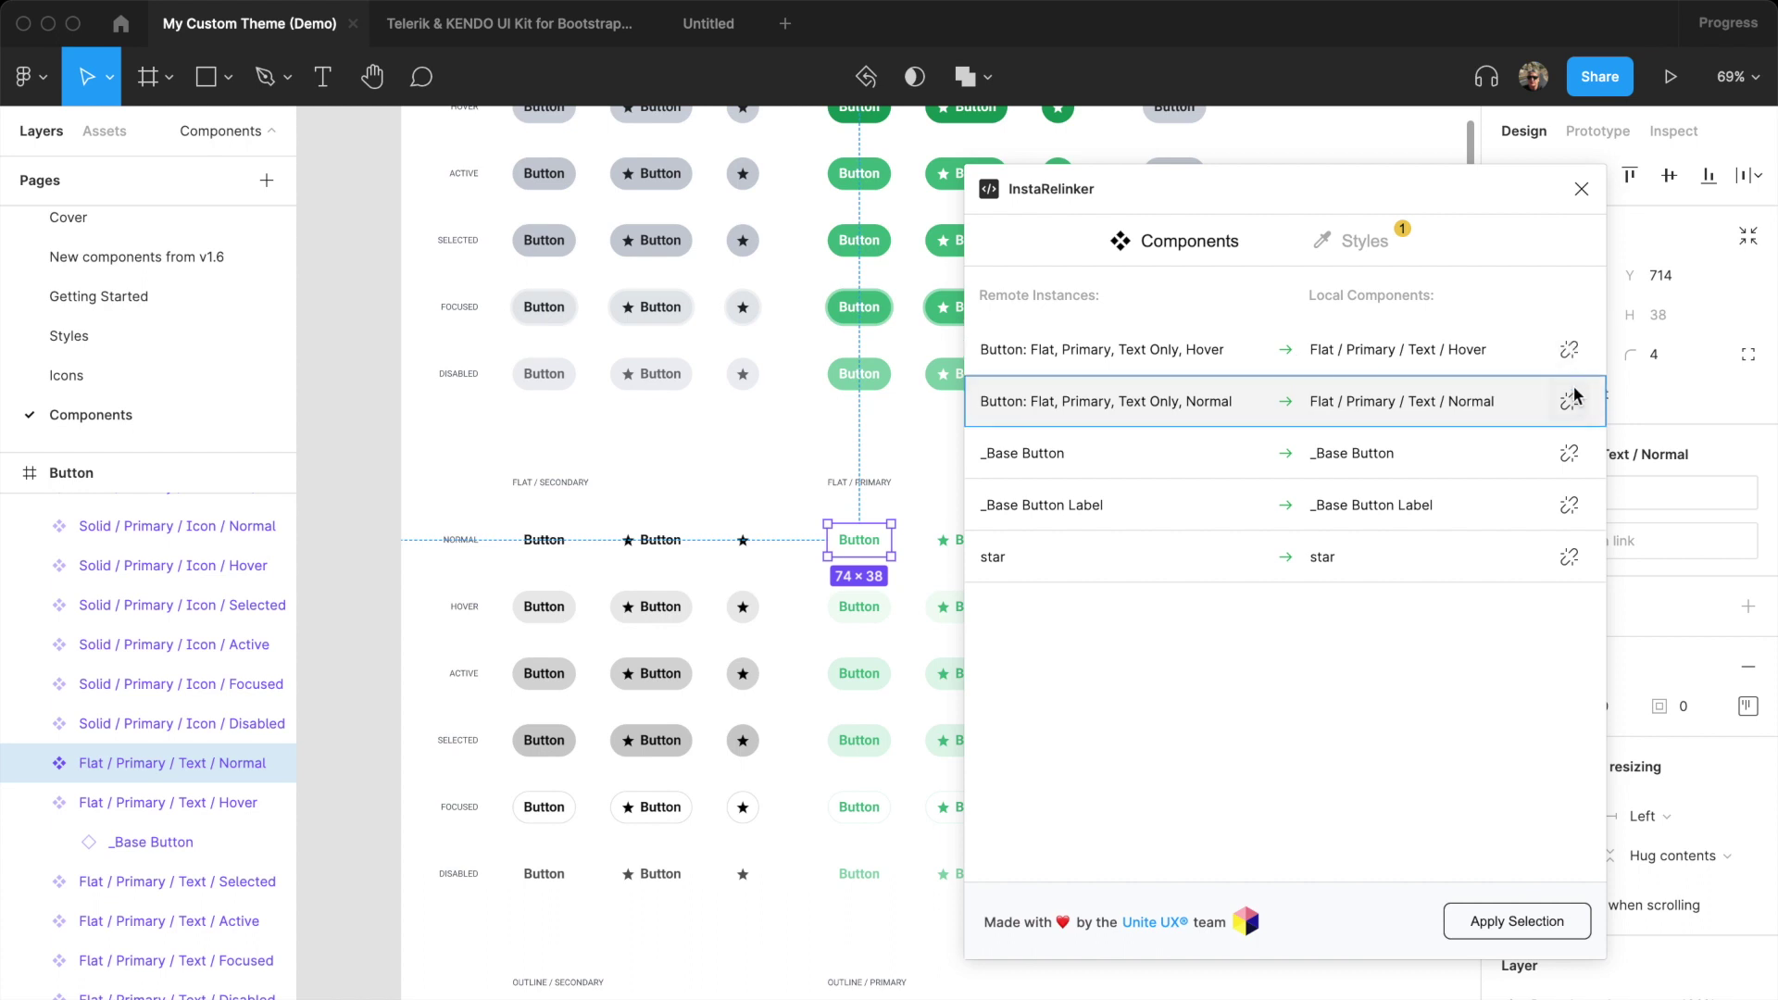
- Unlink the remote Hover button instance and relink it to the local Flat / Primary / Text / Hover component
left_click(1571, 355)
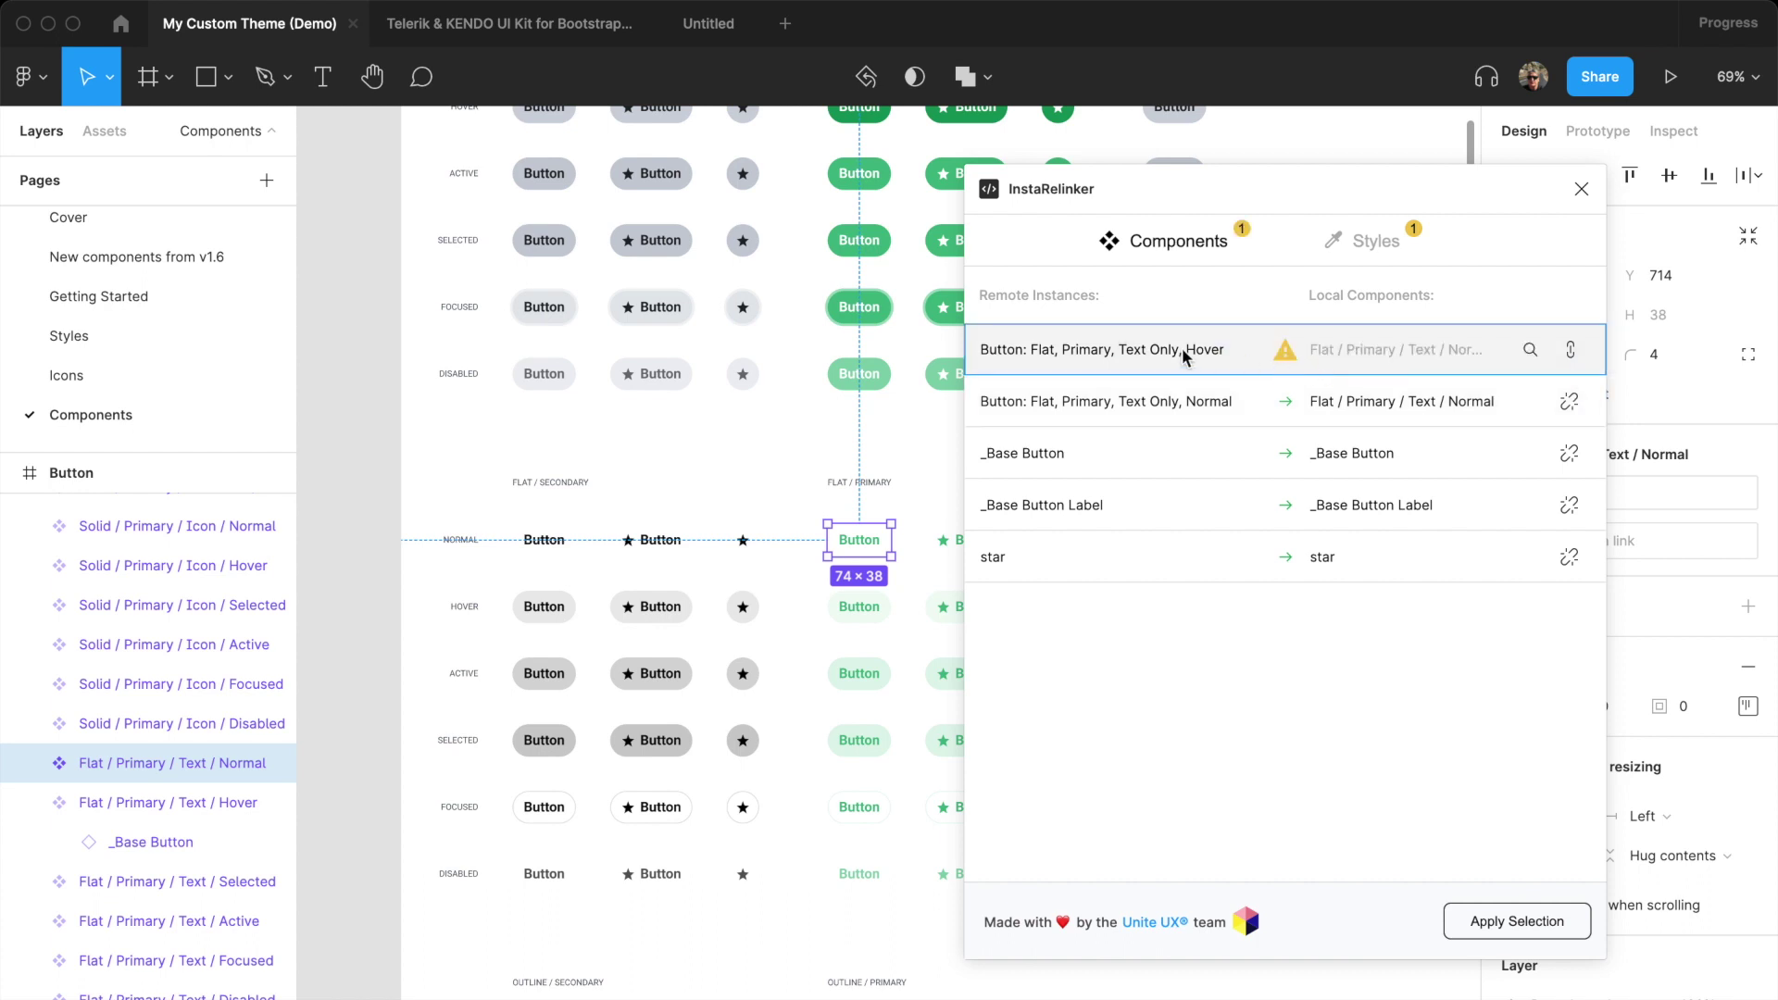
left_click(231, 802)
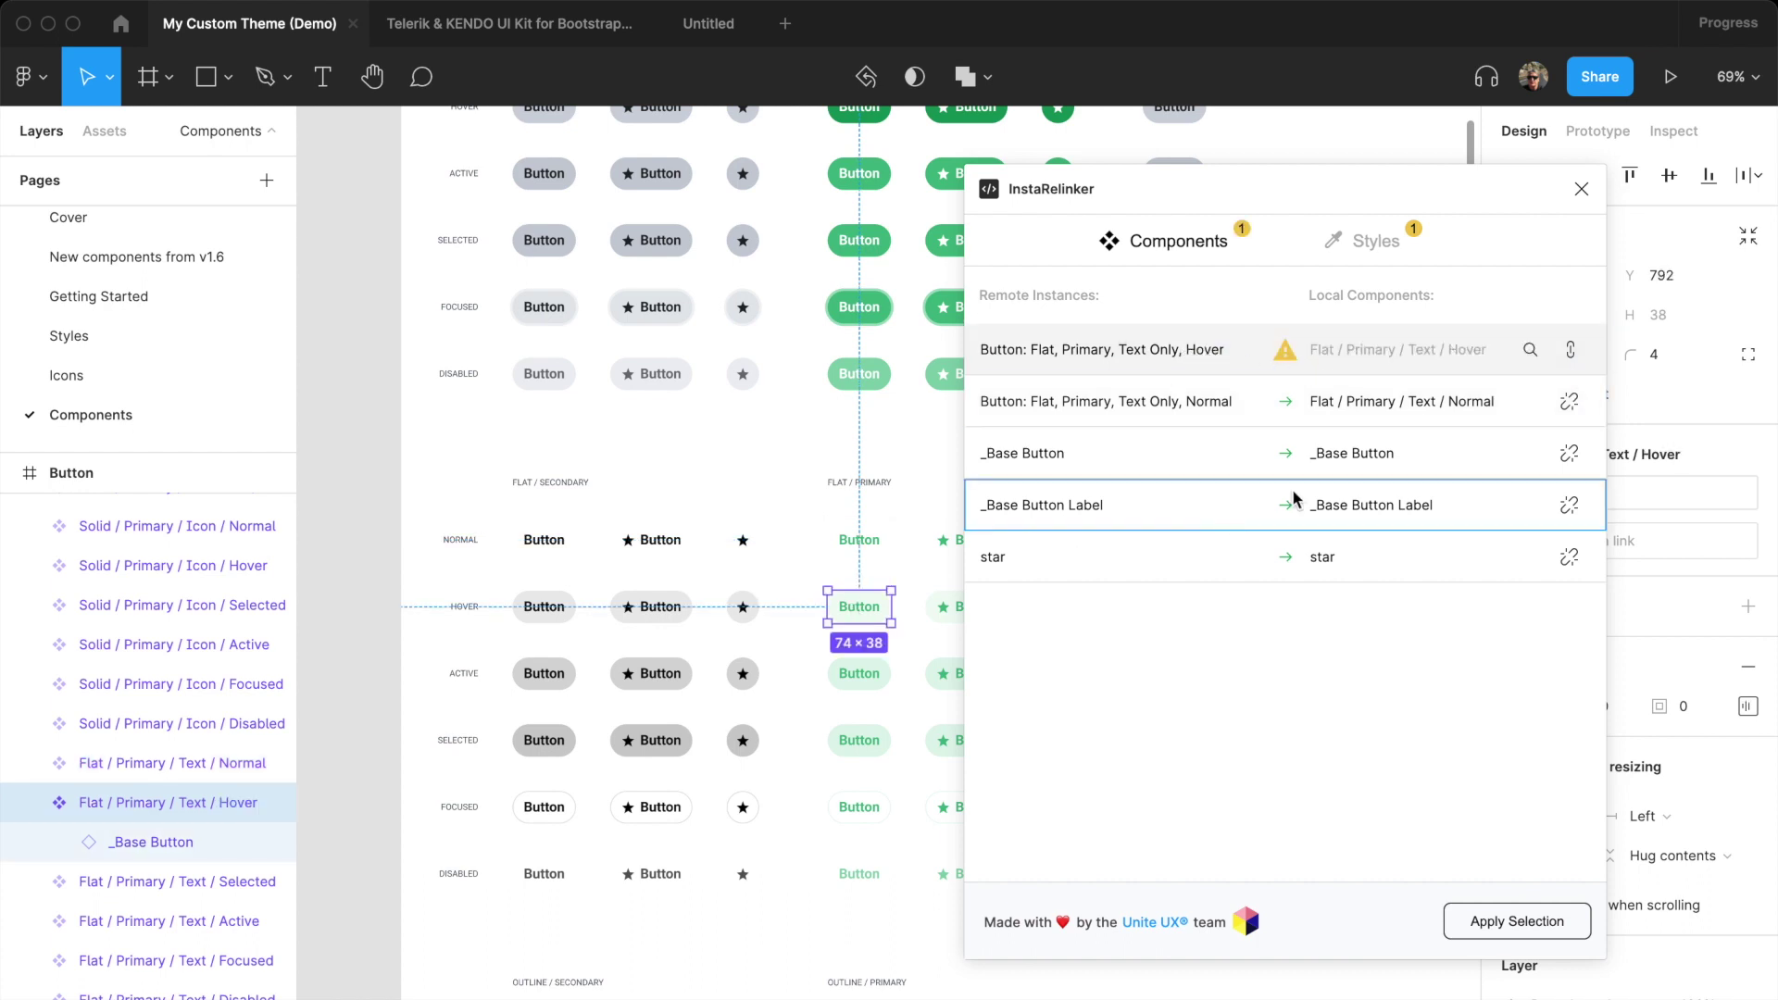
left_click(1571, 356)
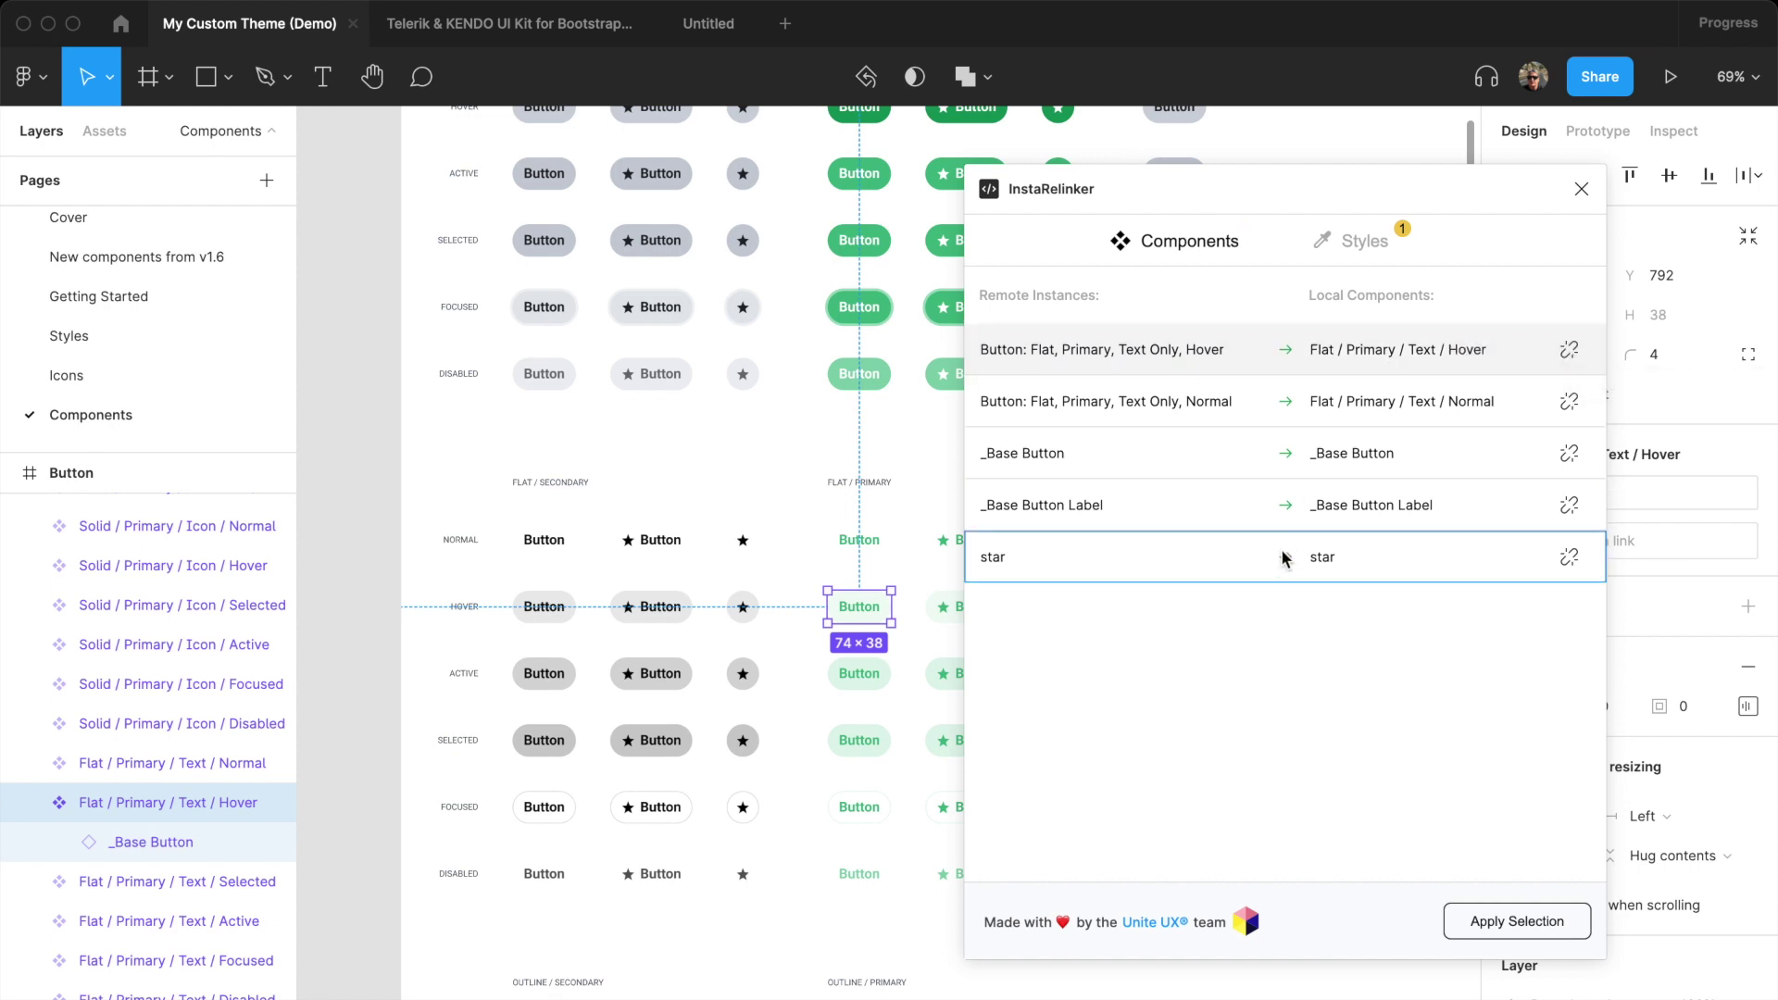
- Browse the local styles for Buttons/Primary/$primary-button-bg and clone that remote style into the local styles
left_click(1386, 252)
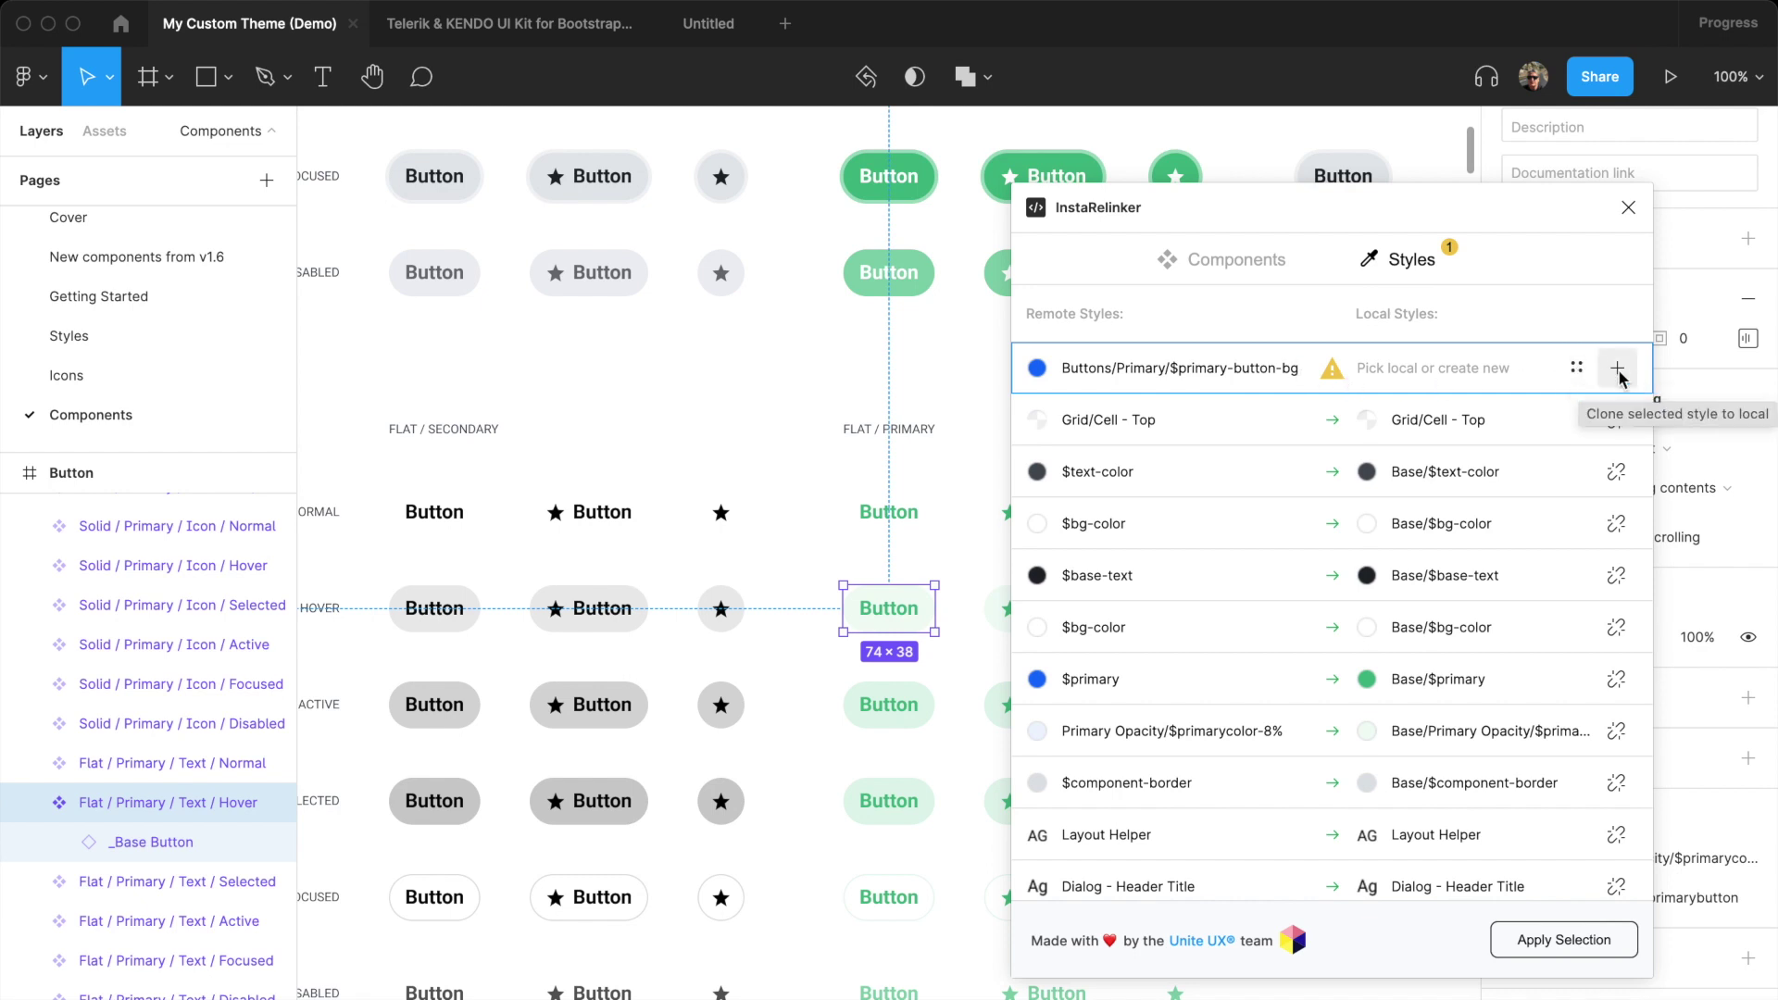
left_click(1578, 371)
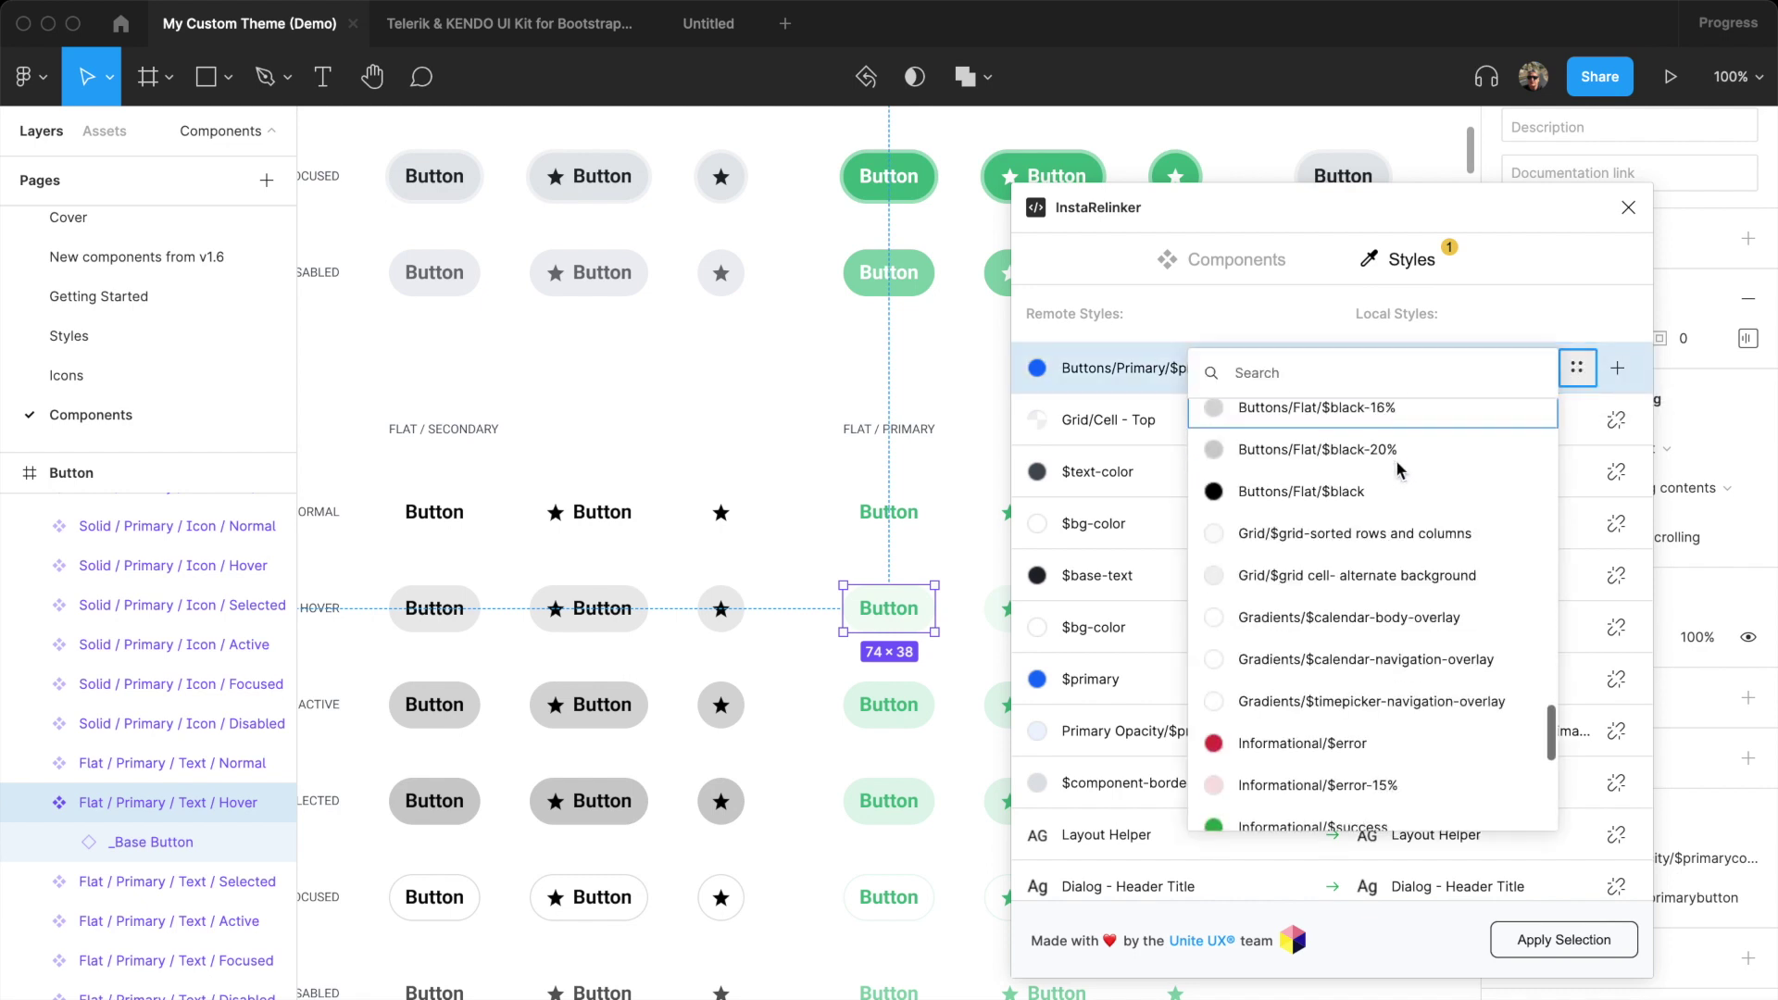
scroll(1232, 481, "down", 3)
scroll(1308, 685, "up", 5)
scroll(1308, 705, "up", 10)
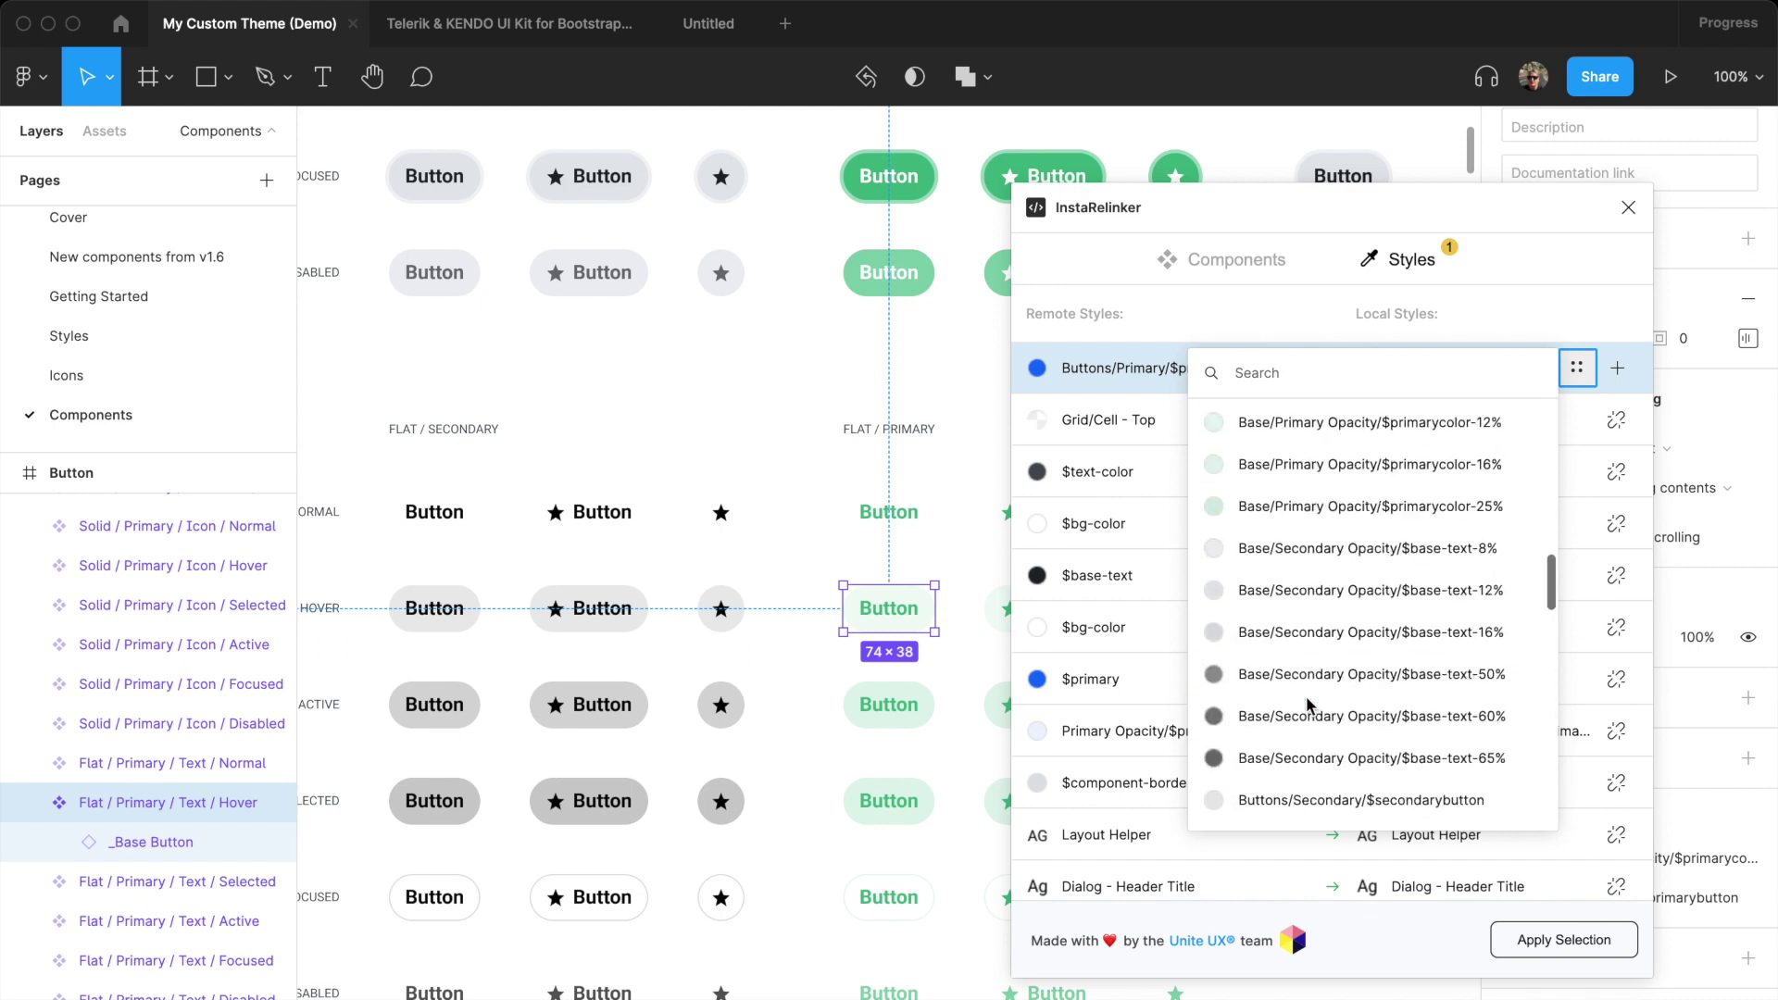
left_click(1141, 364)
left_click(1617, 368)
- Check for $primary-button-bg among the file's local color styles and apply the component and style relinking to the selection
left_click_drag(1476, 199, 1231, 198)
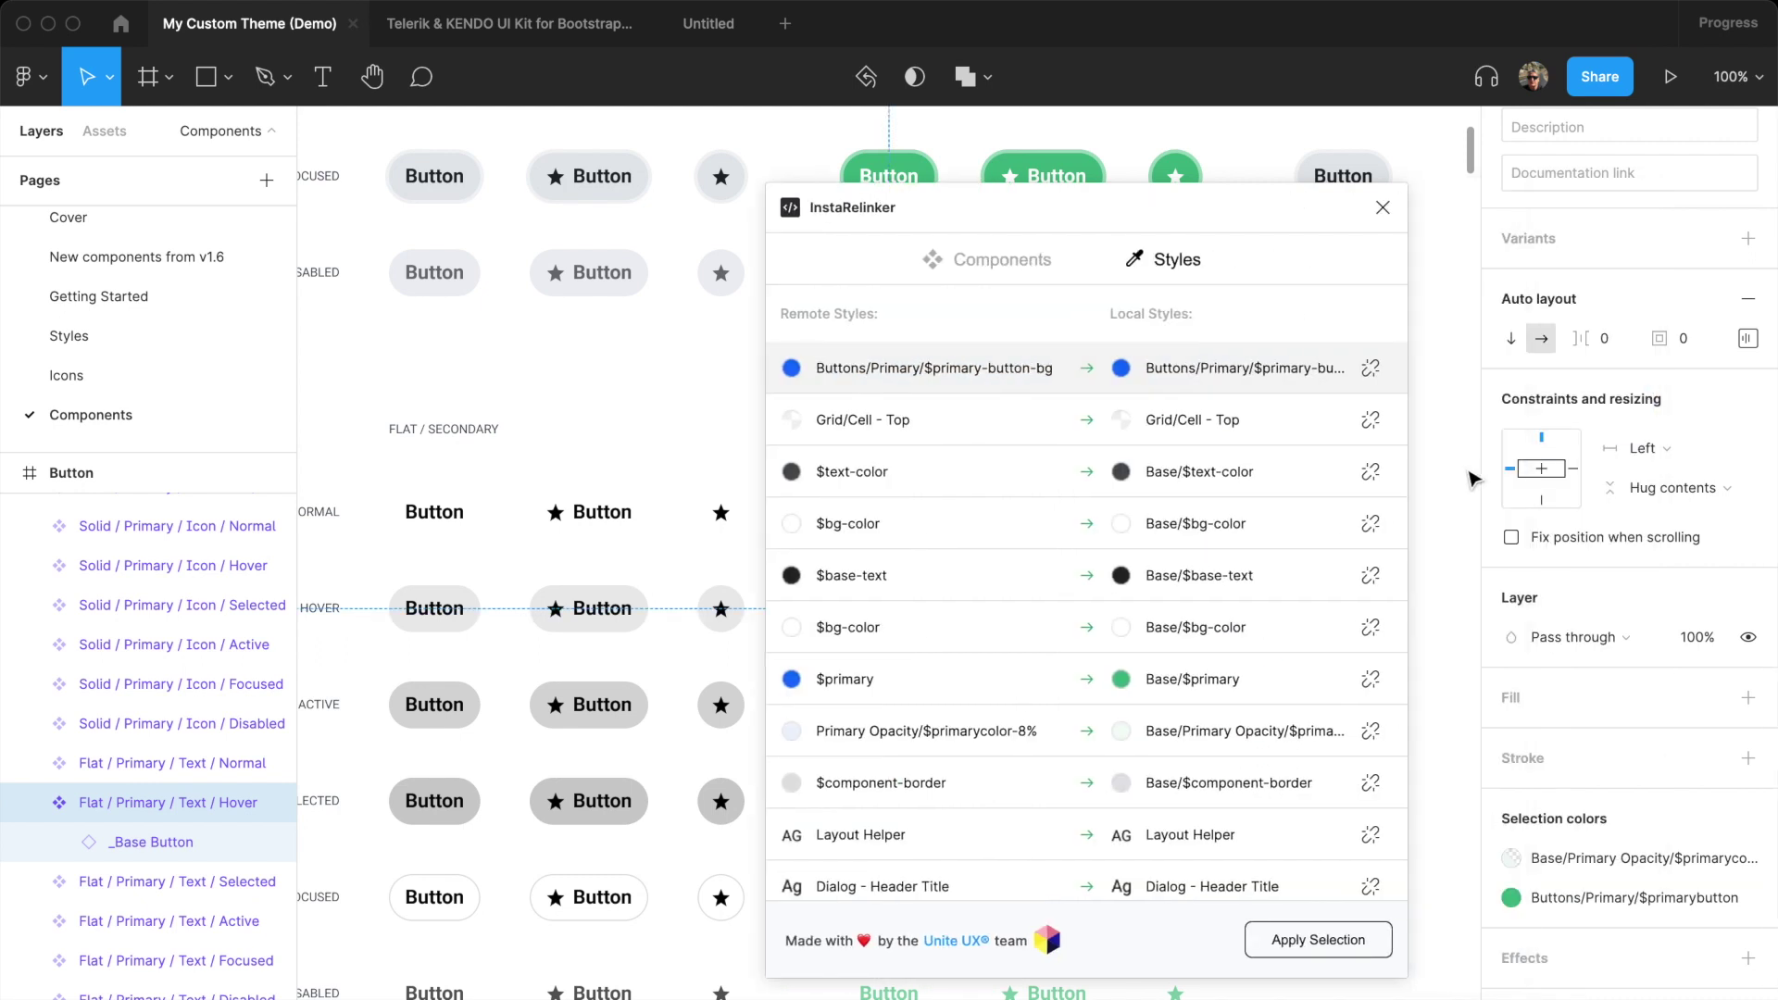
key("Escape")
mouse_move(1638, 389)
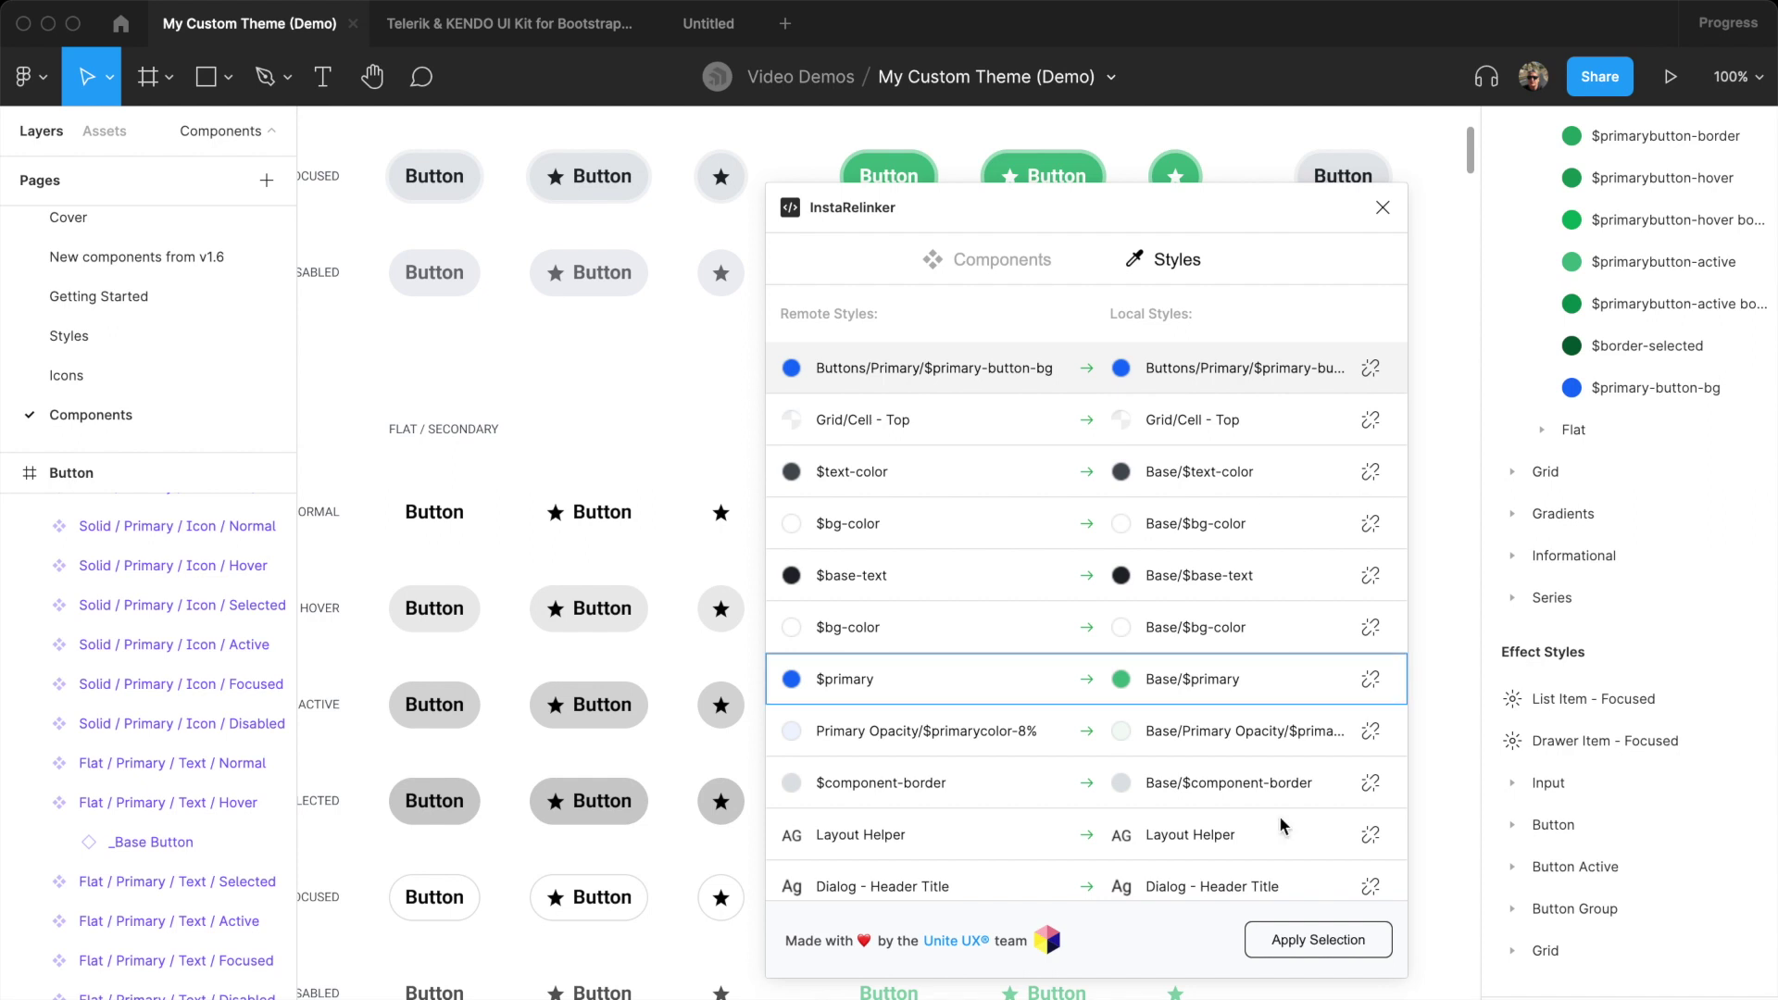
left_click(1286, 946)
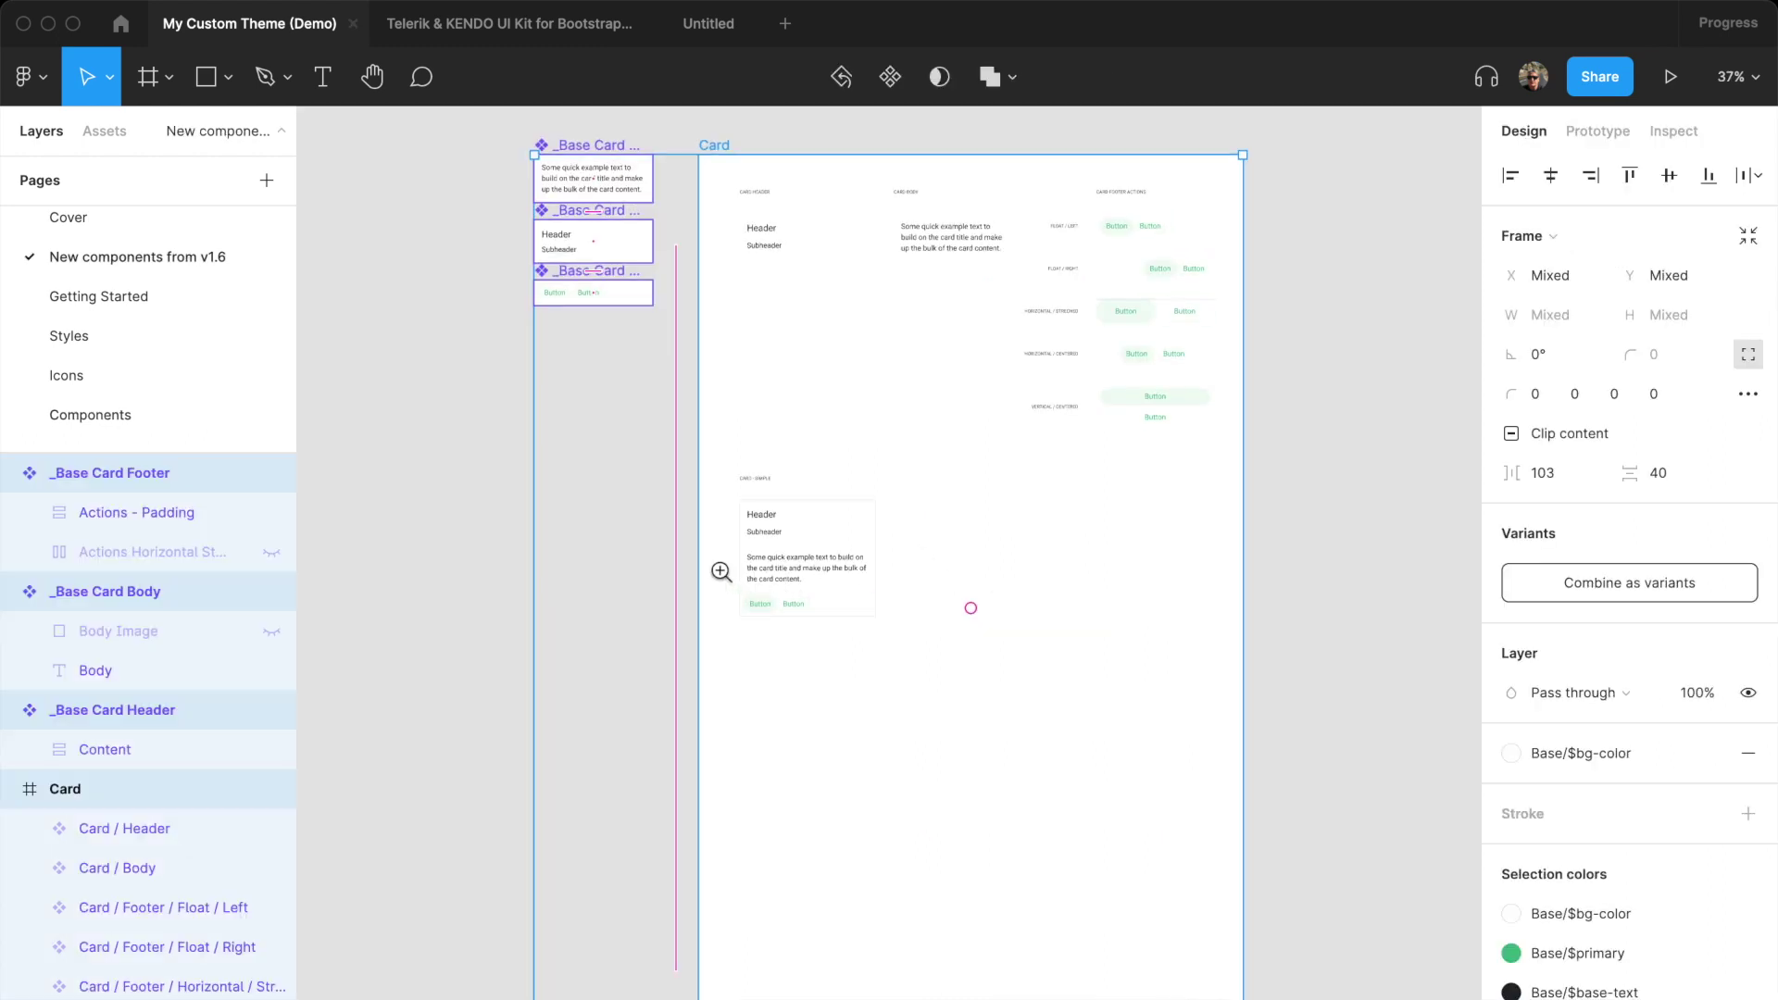
- Trace the sample Card's footer to its Card / Footer / Float / Left main component and select the nested Hover button
left_click_drag(720, 571, 869, 635)
left_click(643, 615)
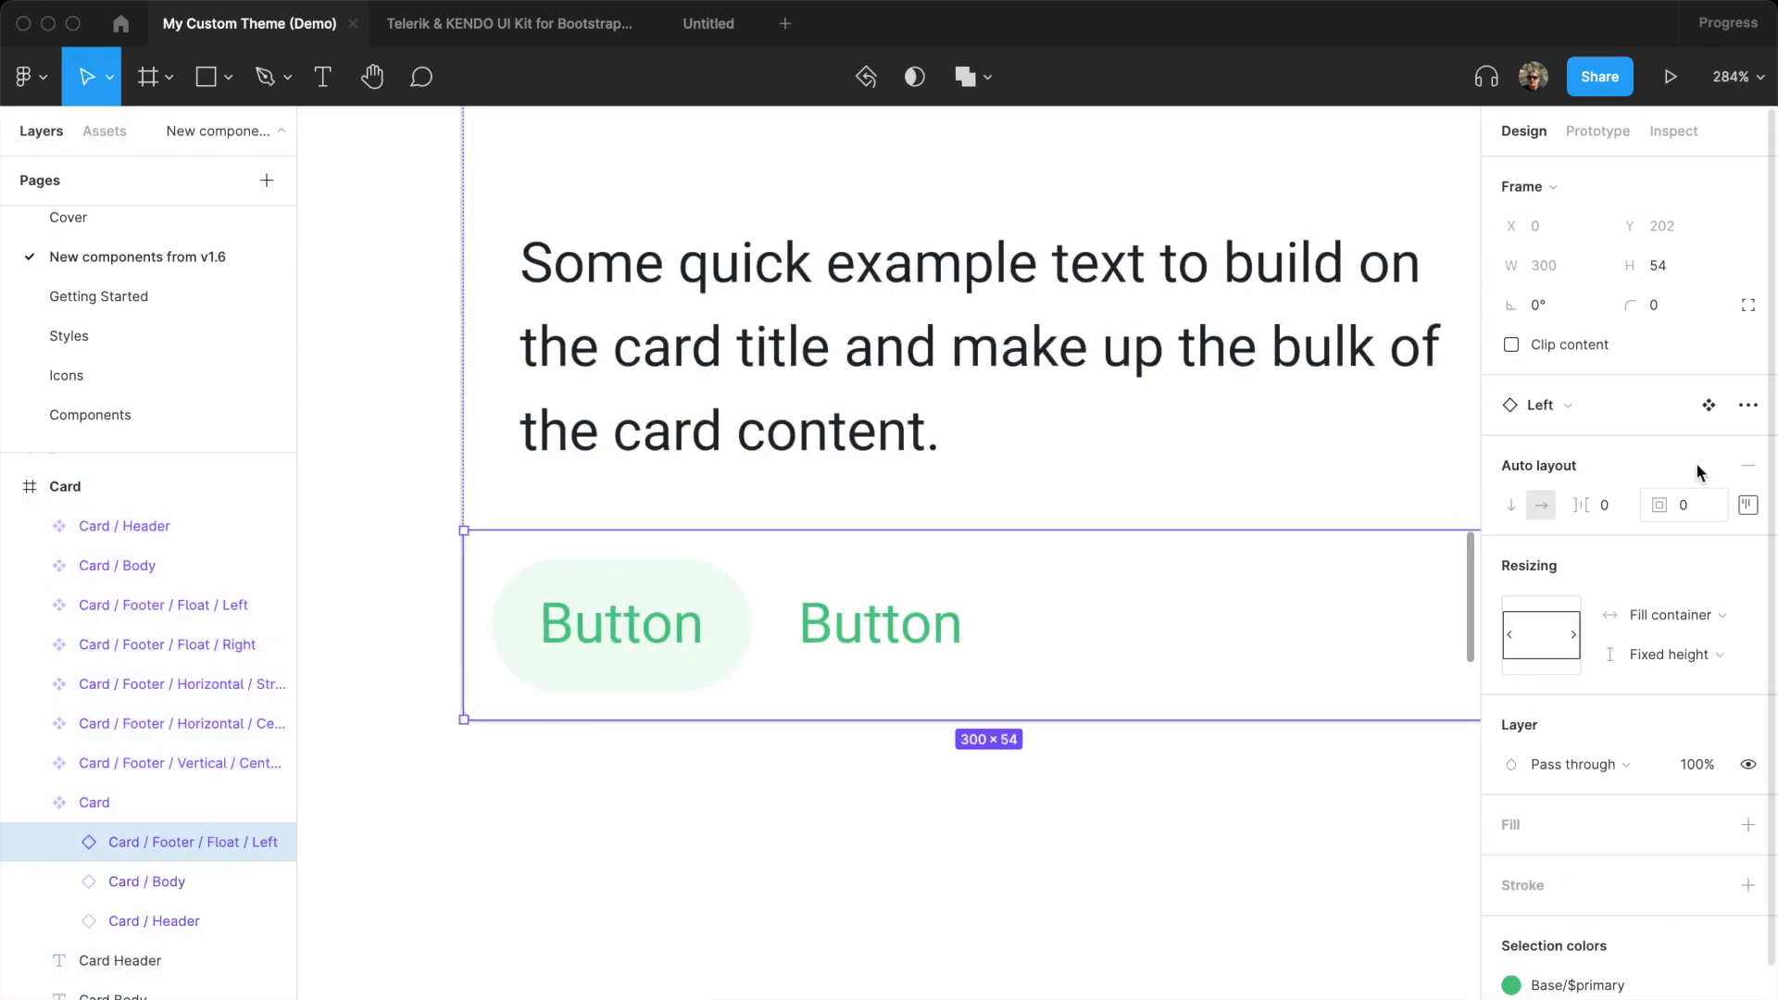
left_click(1708, 405)
double_click(686, 627)
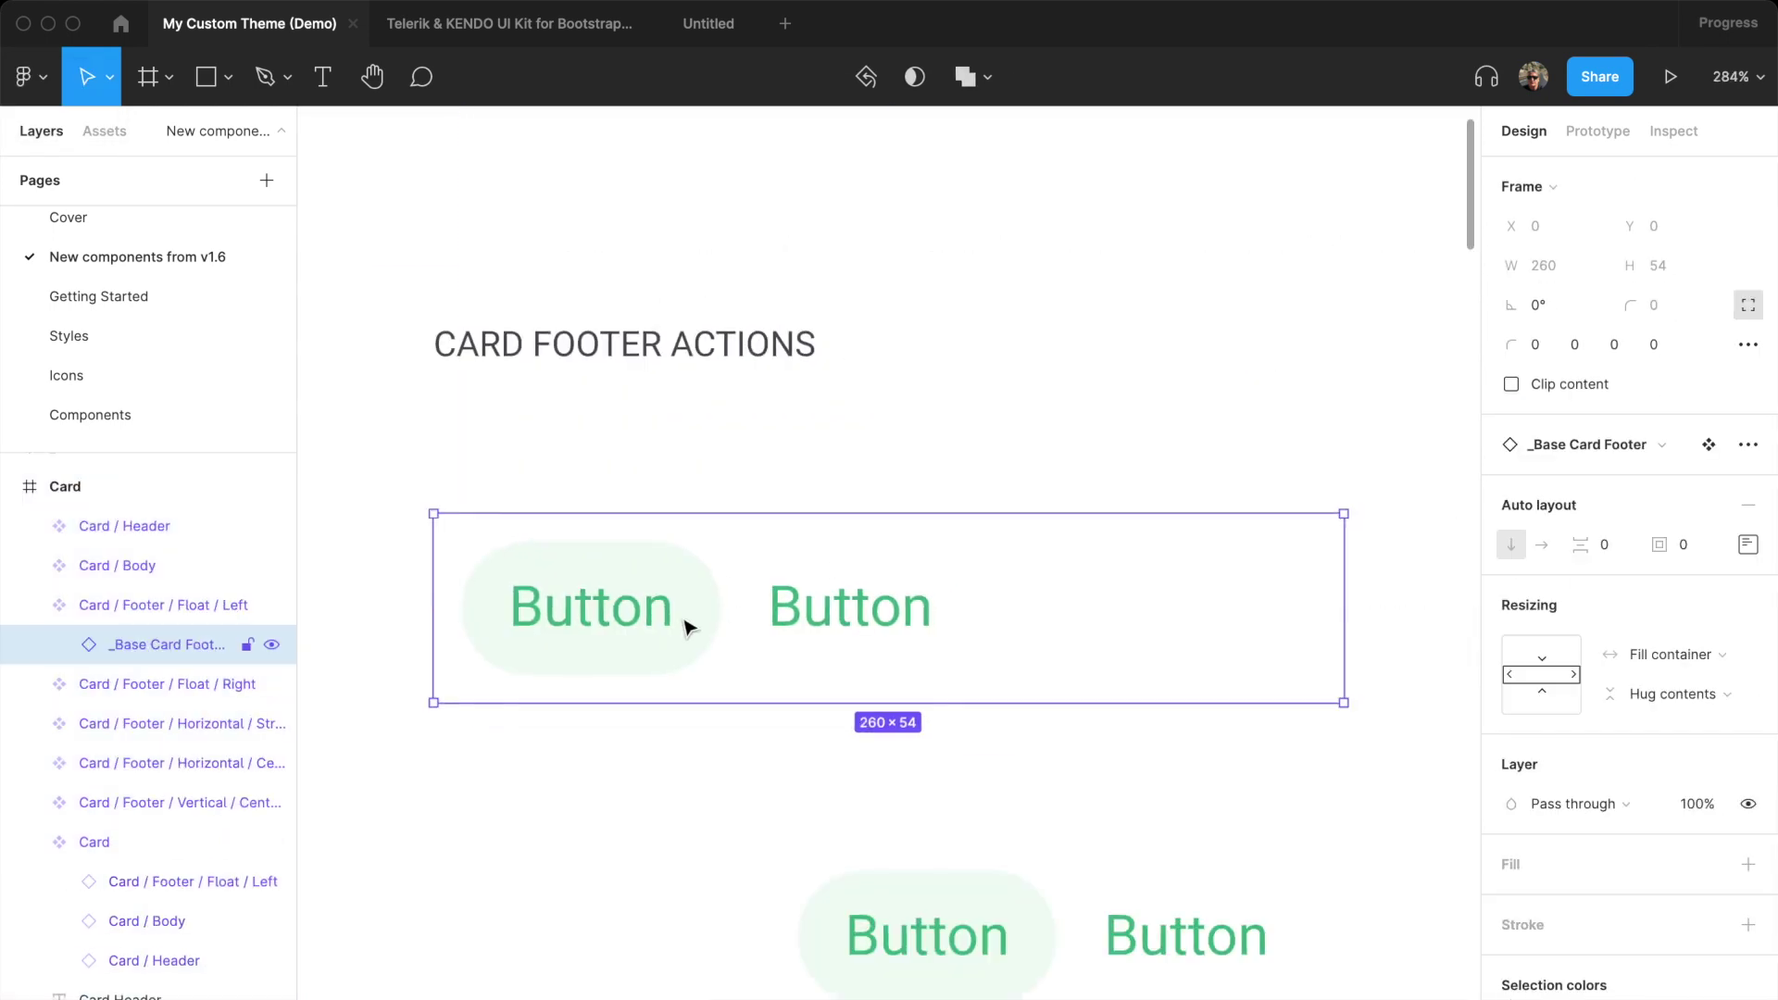
double_click(671, 628)
double_click(668, 627)
double_click(668, 628)
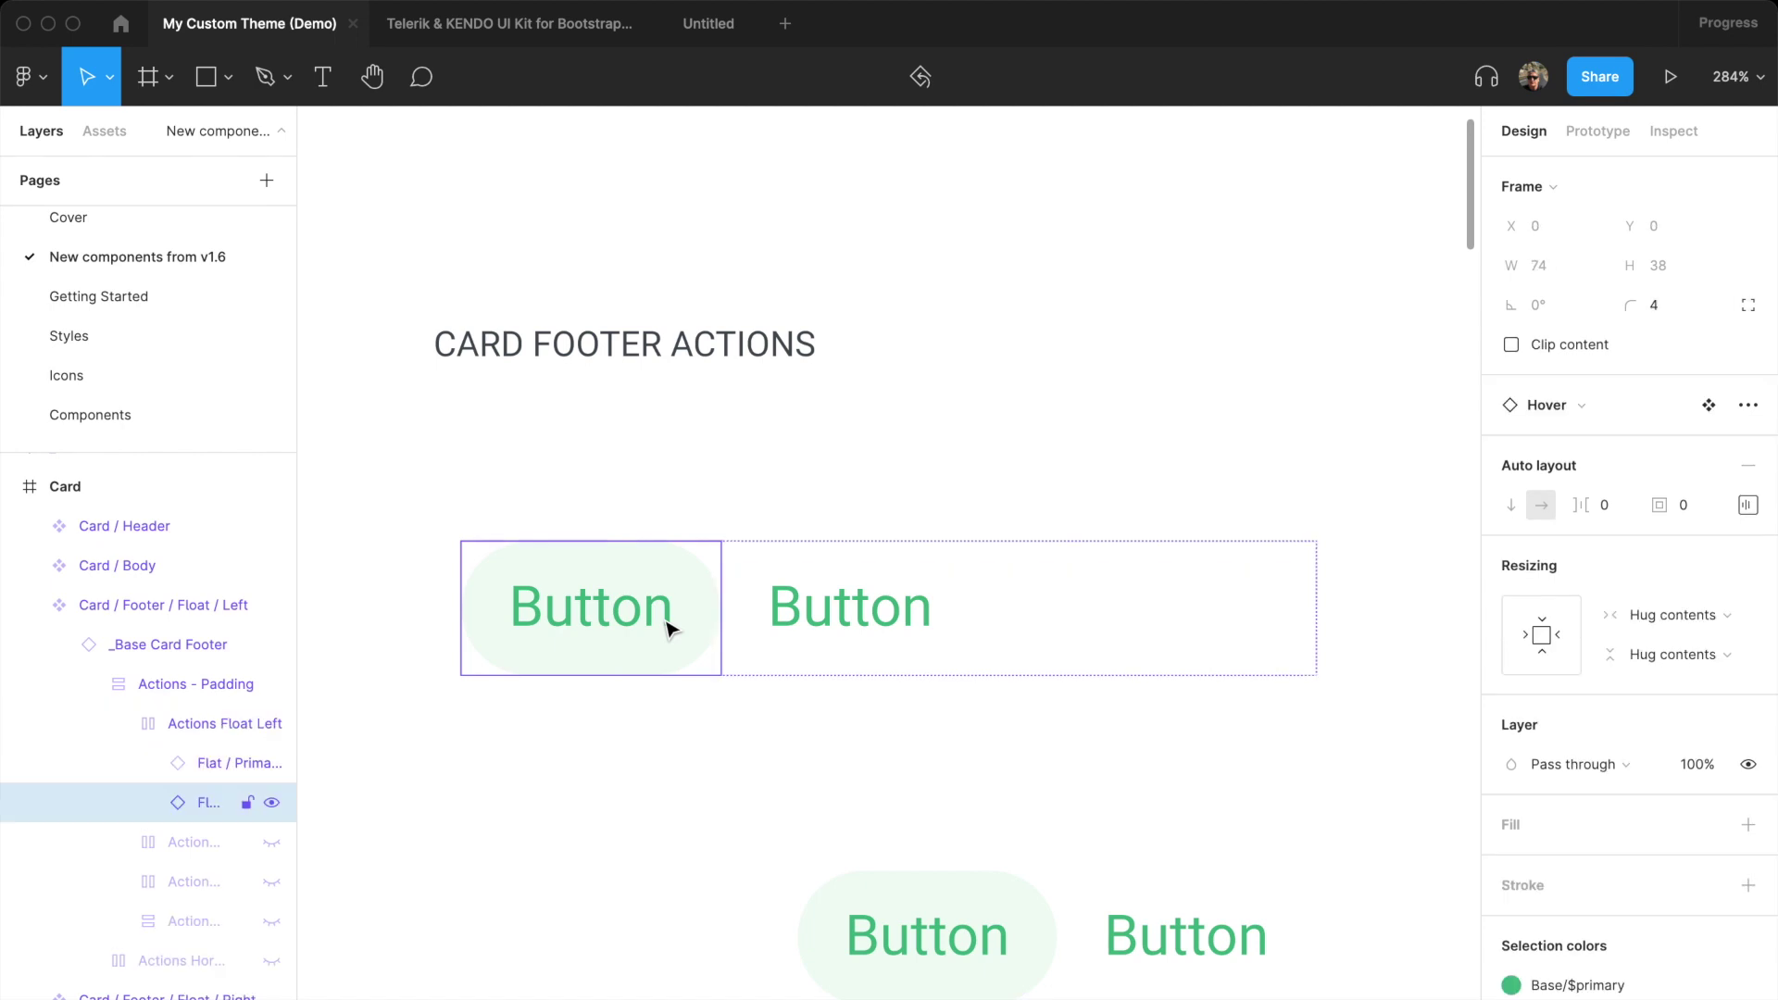
- Inspect the Hover button's full layer name and its main component on the Components page, and return to the instance
left_click_drag(296, 756, 380, 756)
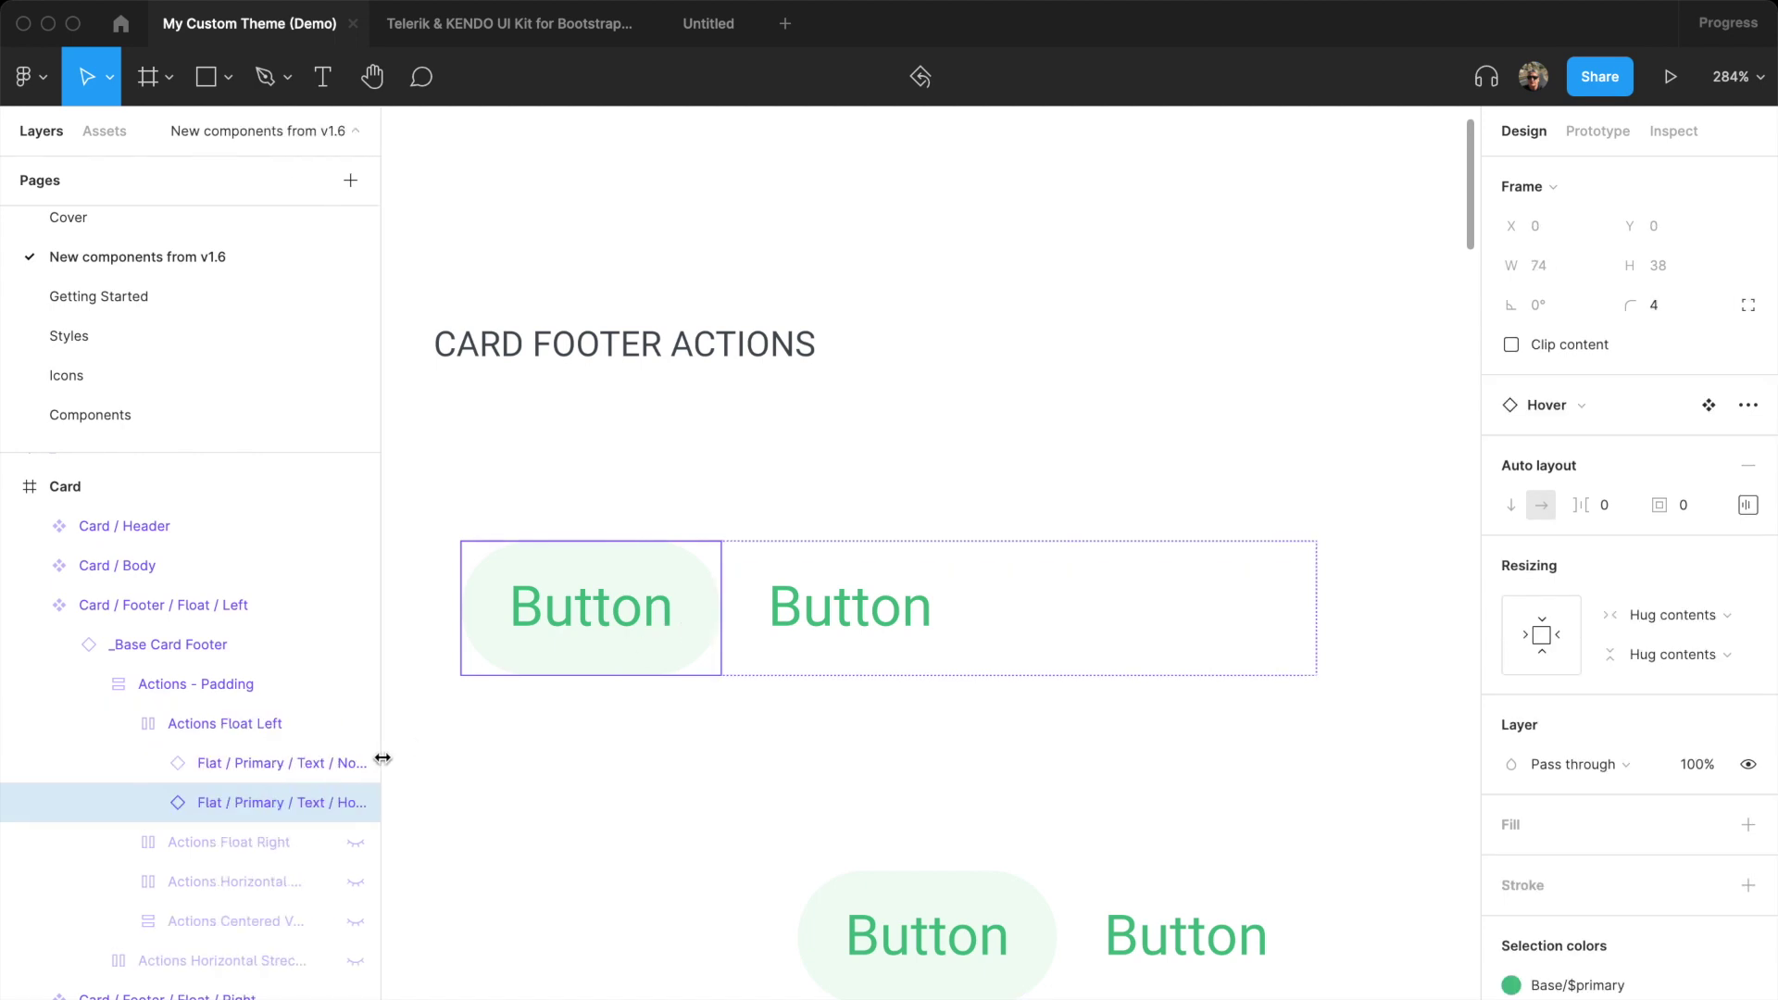
left_click(225, 776)
left_click(1708, 404)
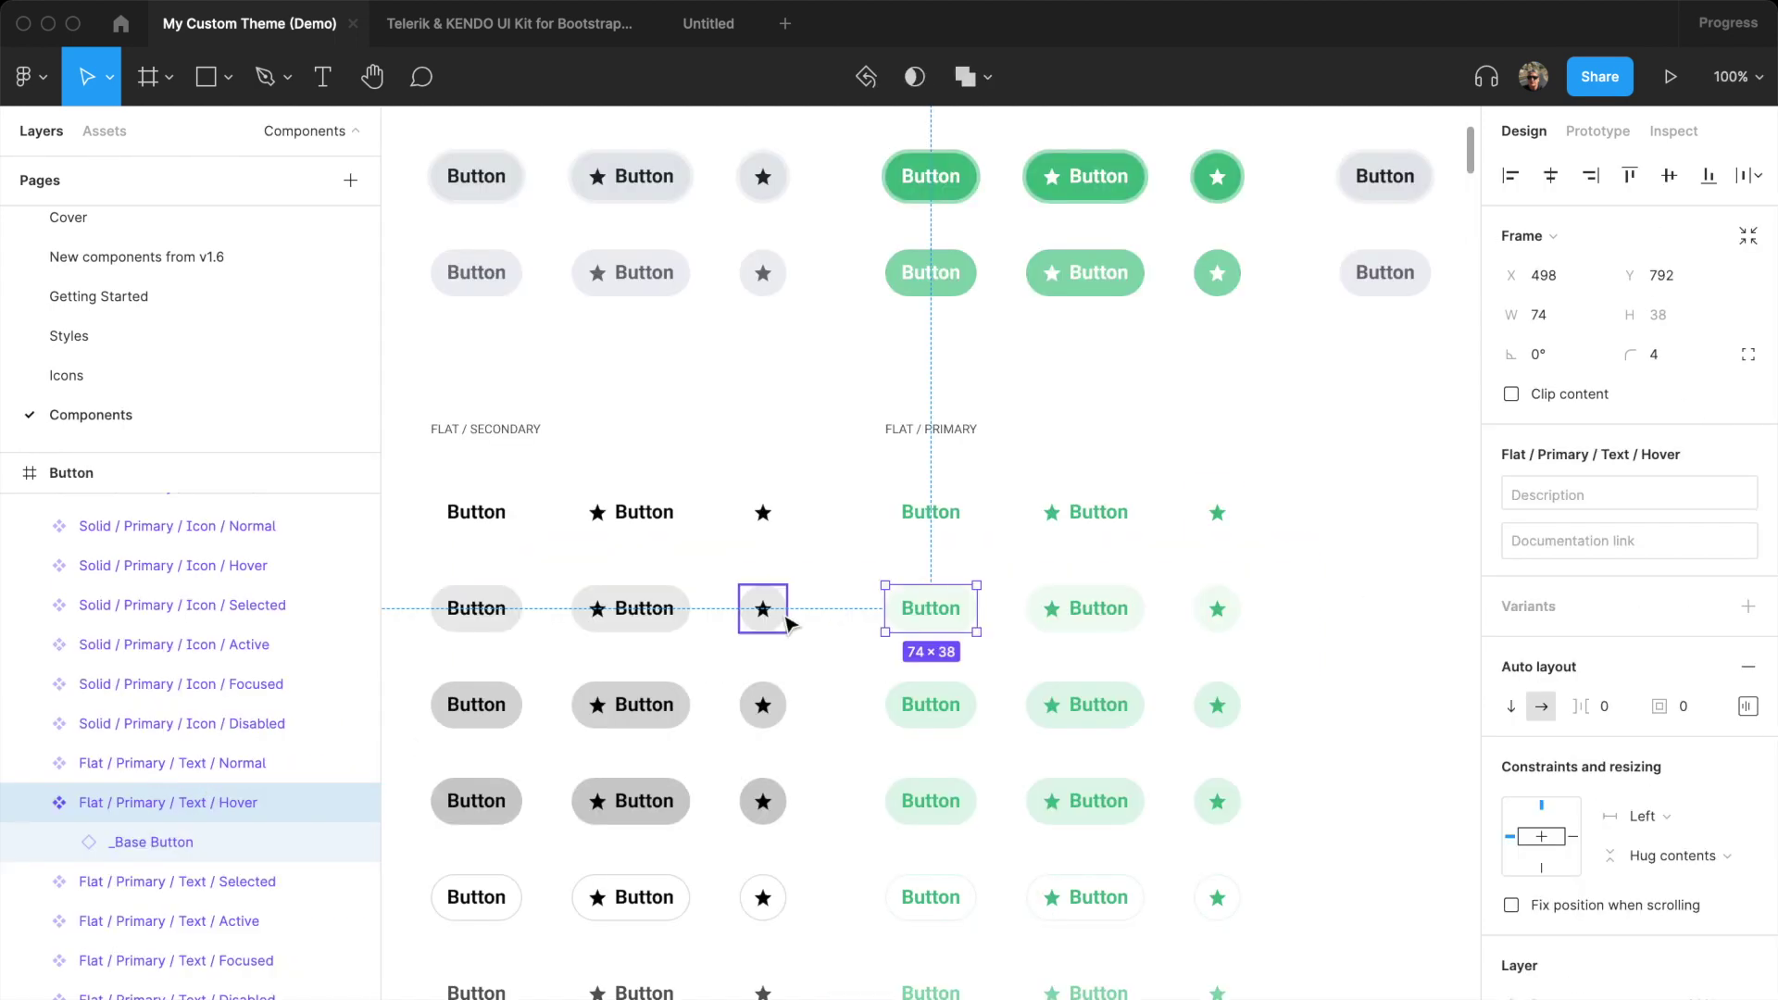
left_click(902, 907)
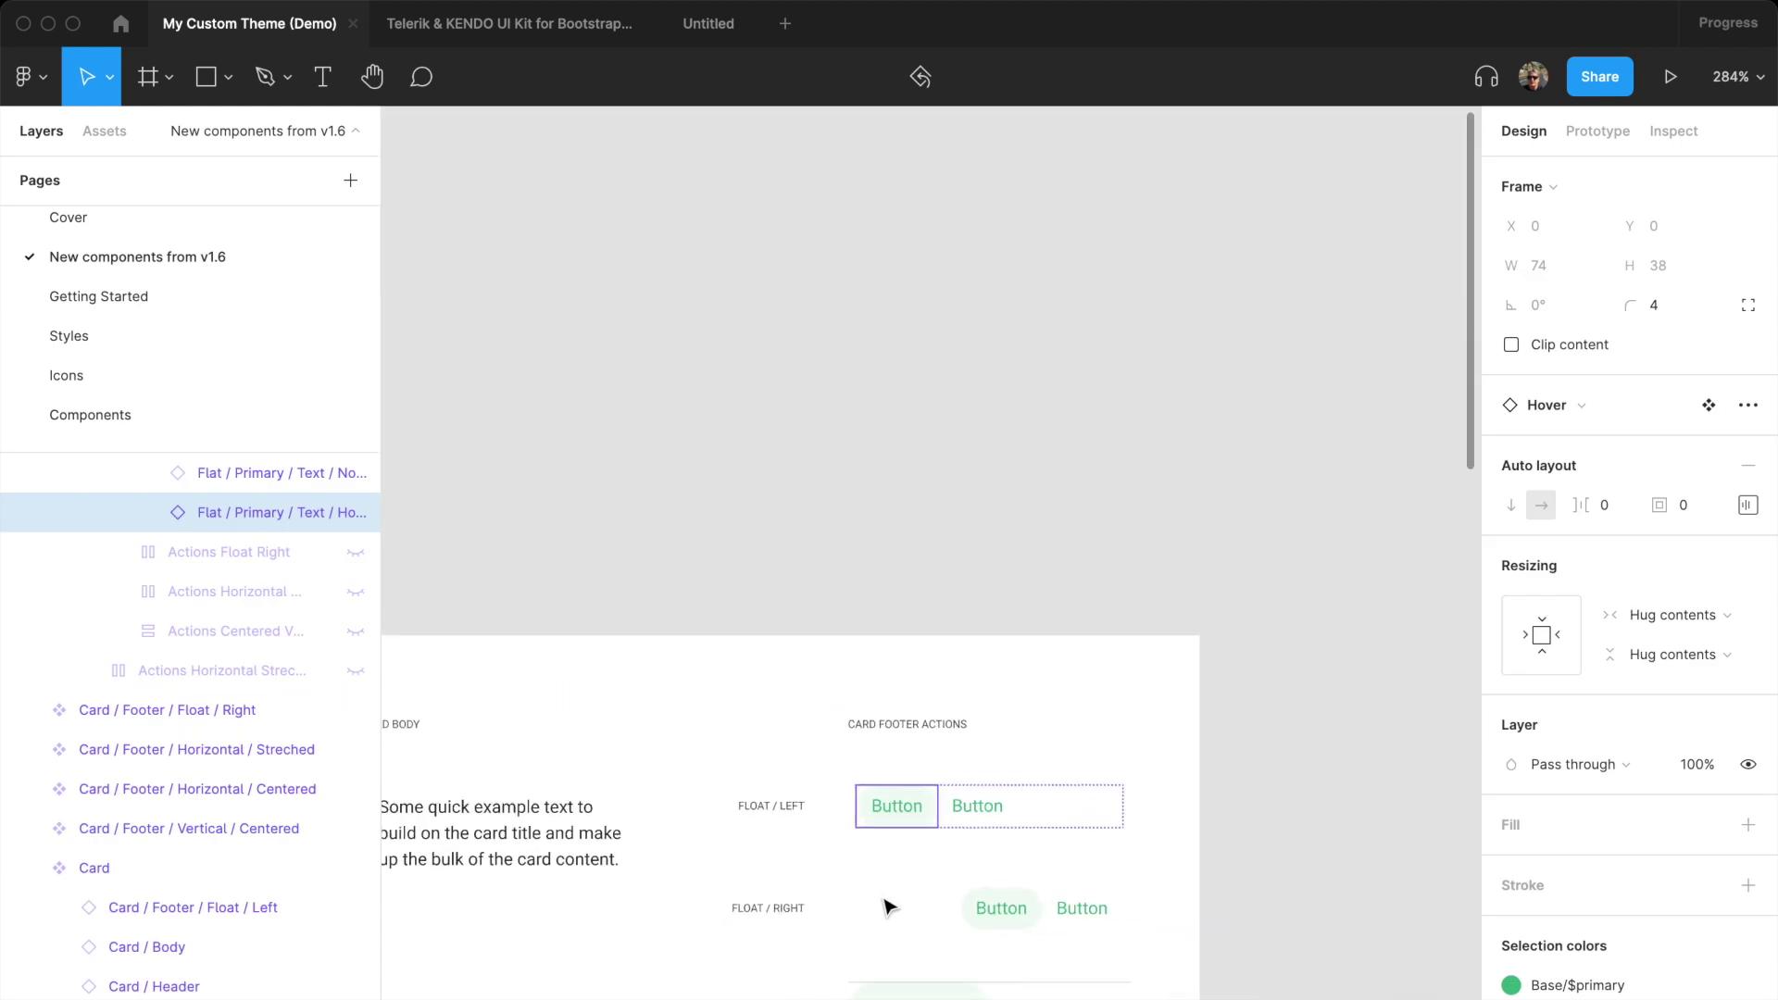
- Check which local color style the Hover button uses and review the whole Card frame with its base components
left_click(1729, 984)
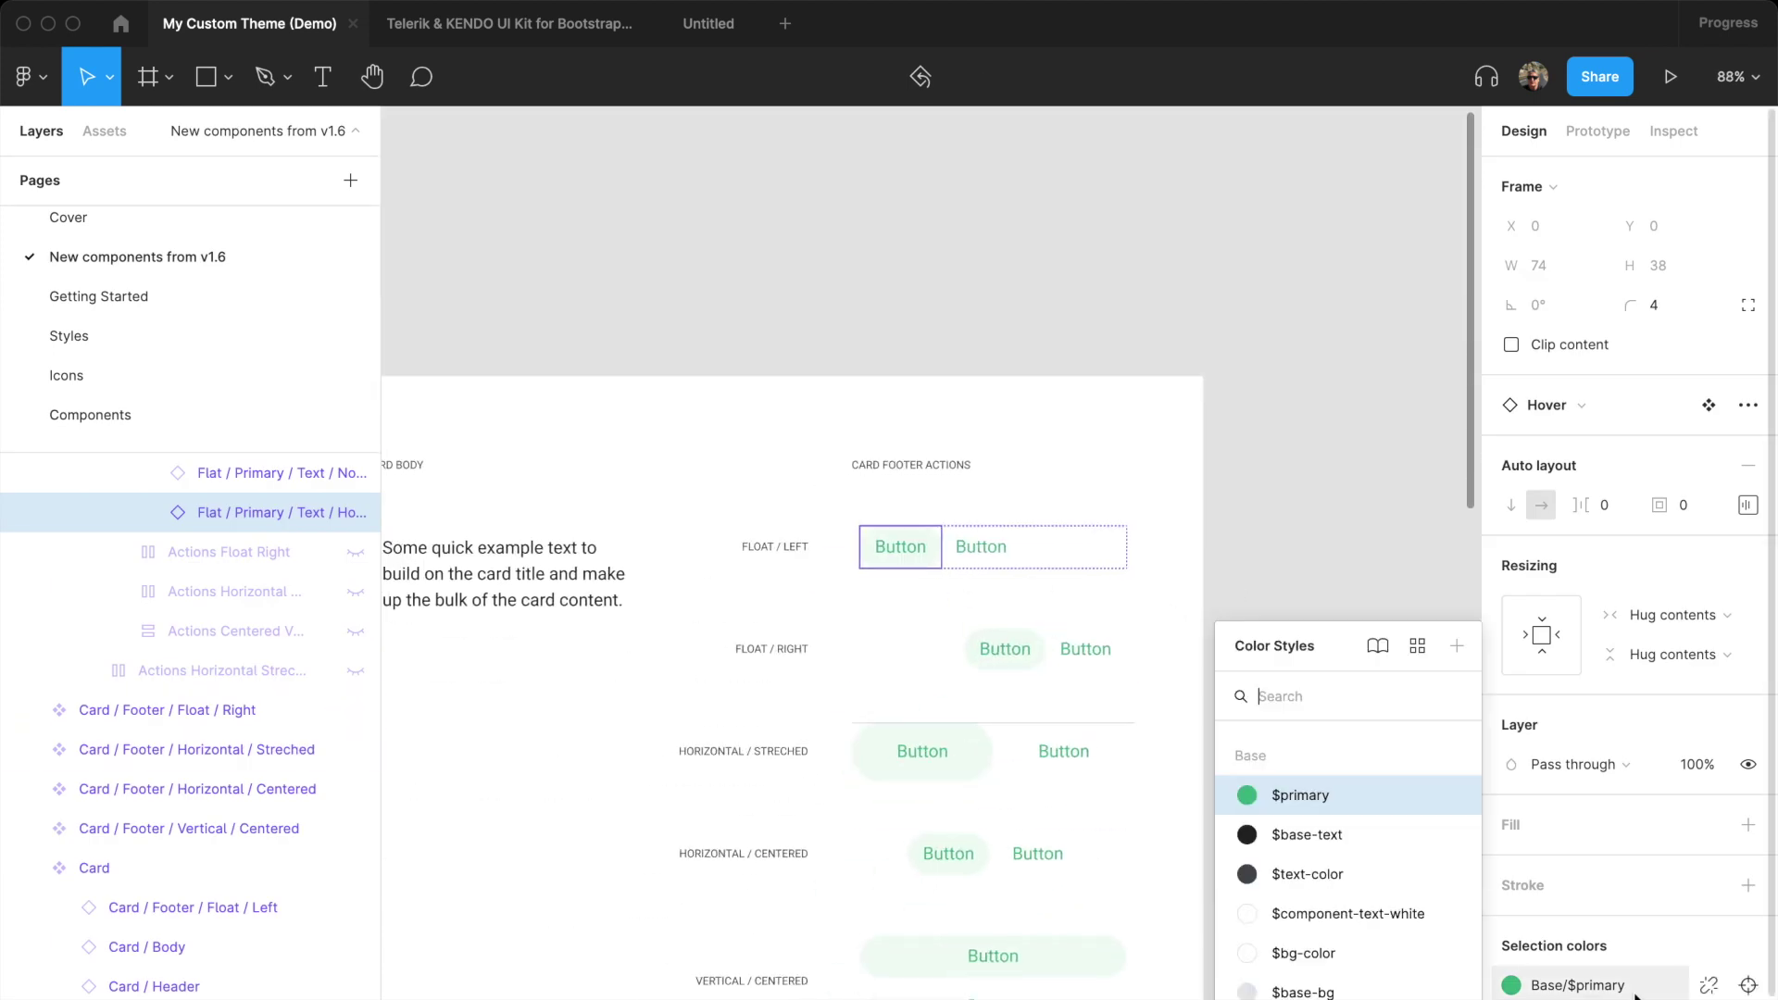
left_click(1104, 624)
key("shift+1")
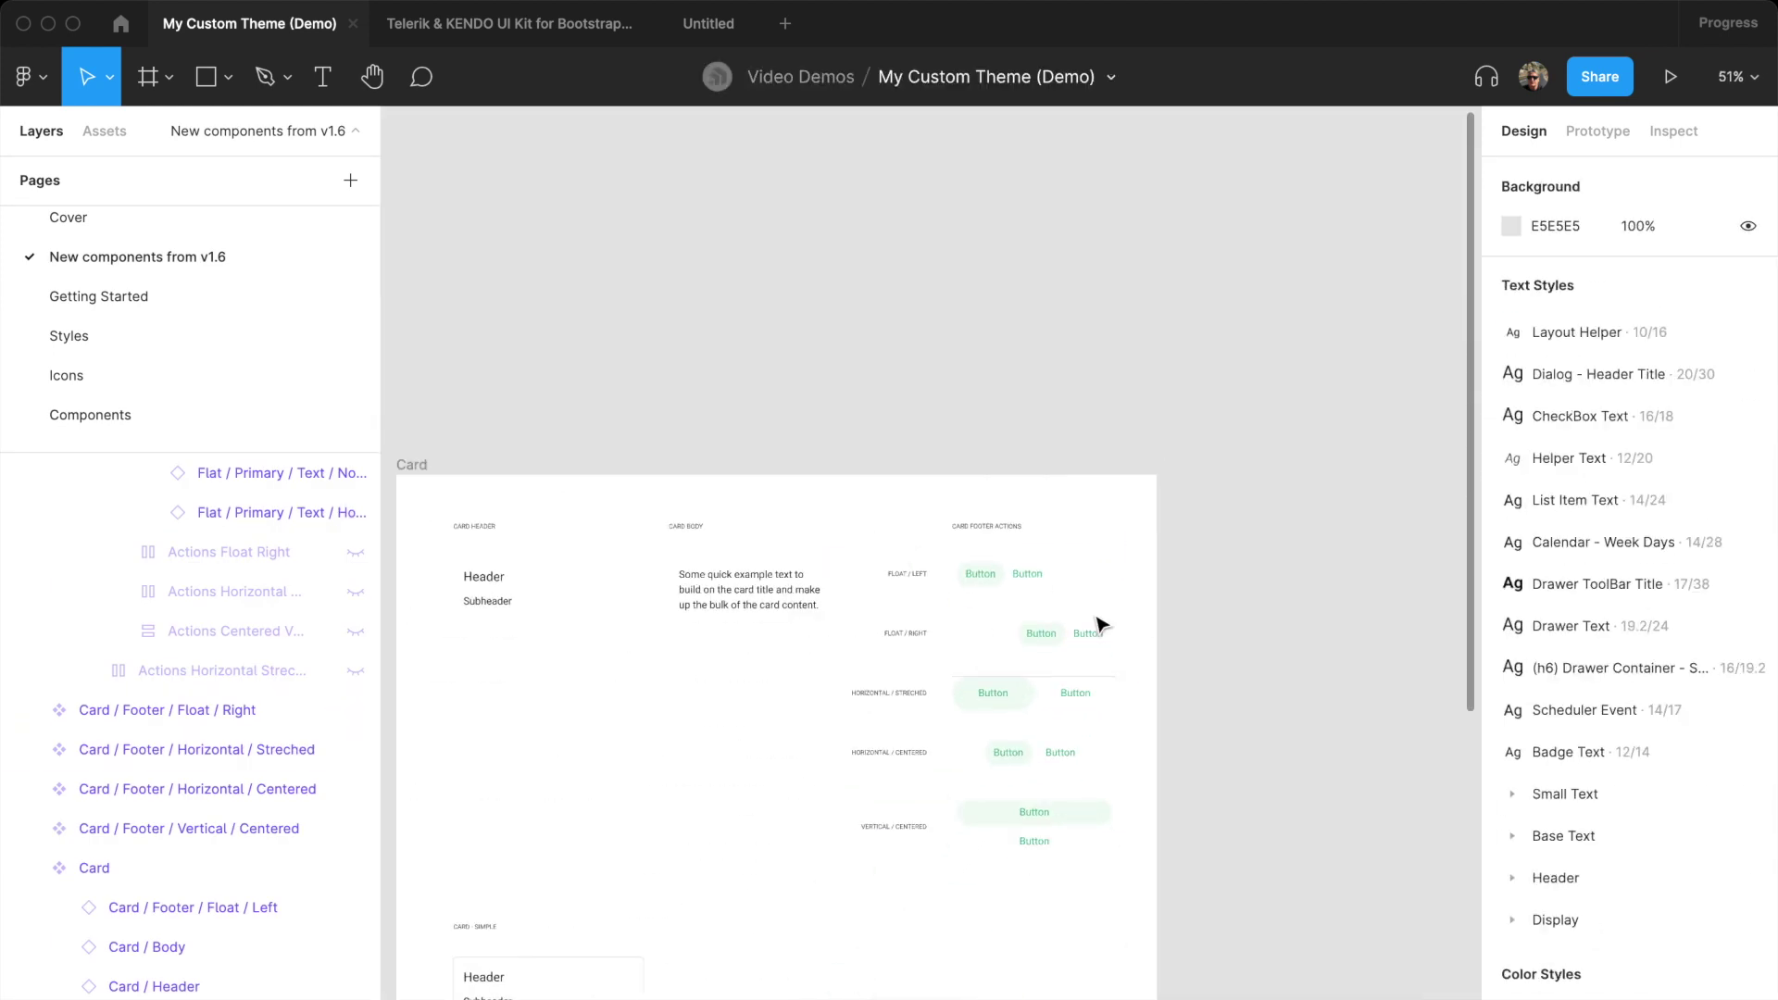
scroll(790, 902, "down", 1)
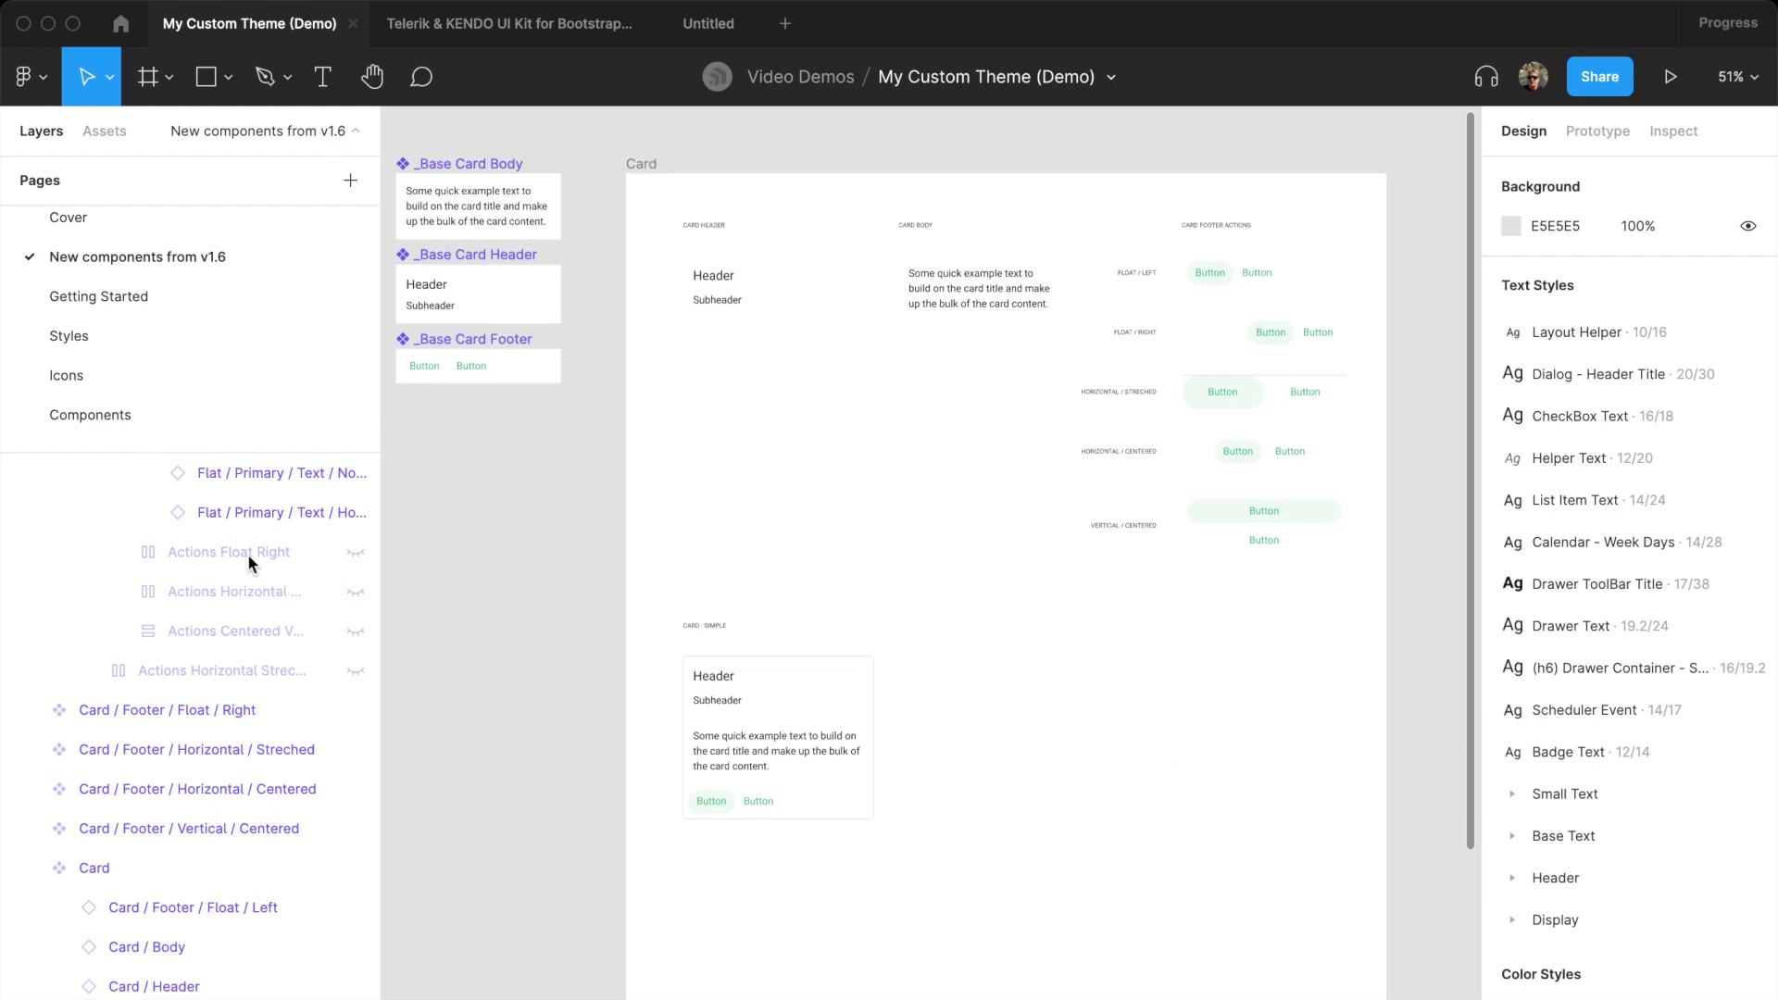